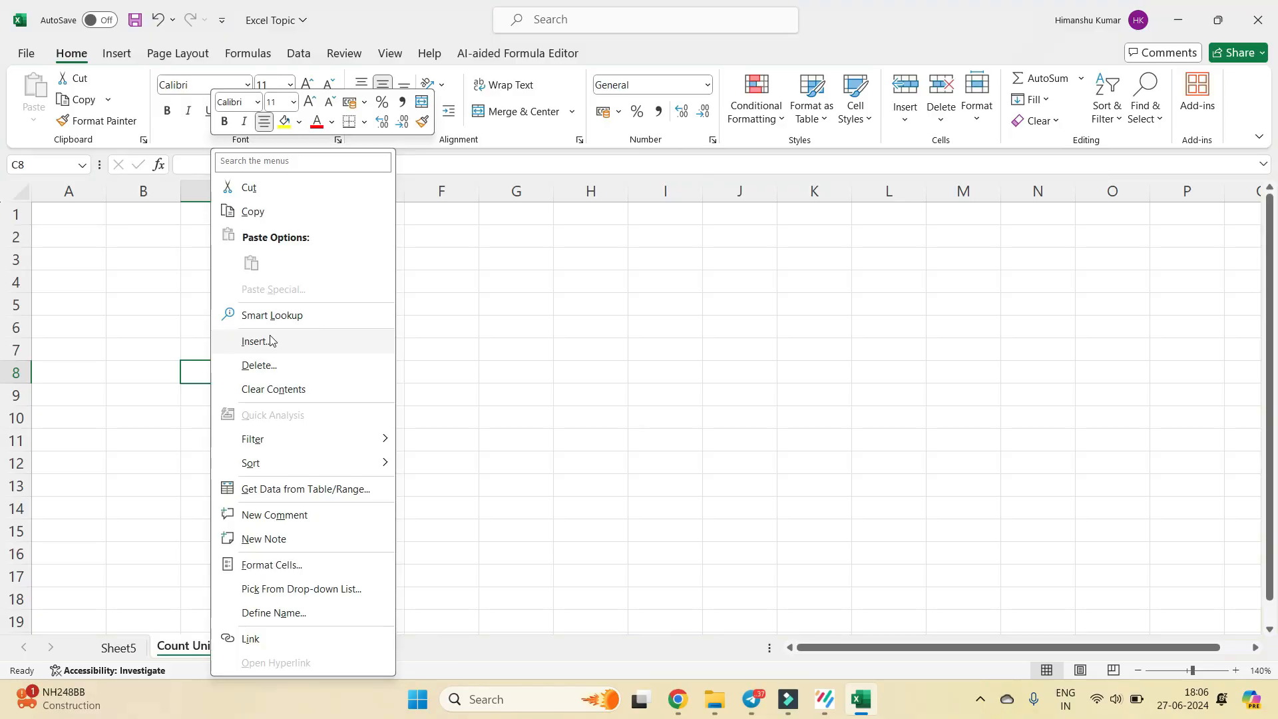
- Enter the values 10, 20, 20, 10, 30 and 30 down column A in cells A3 to A8
key(Escape)
click(134, 251)
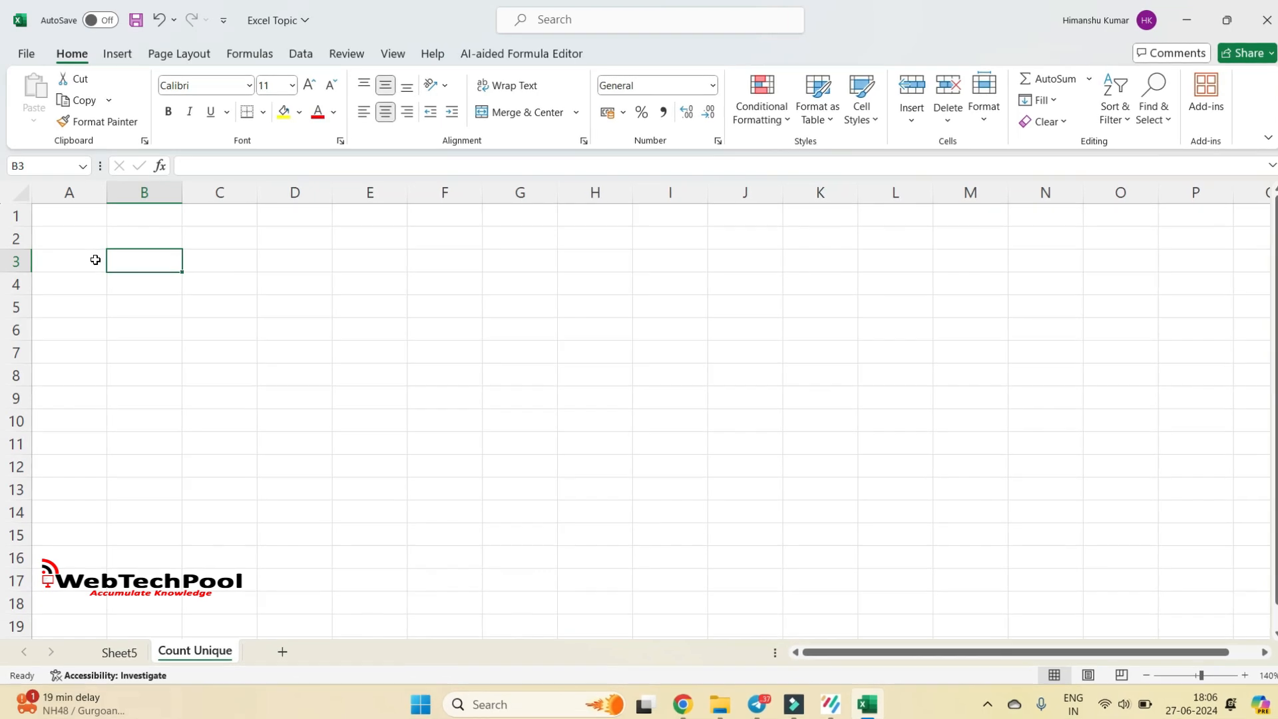
drag(95, 260, 85, 325)
click(80, 260)
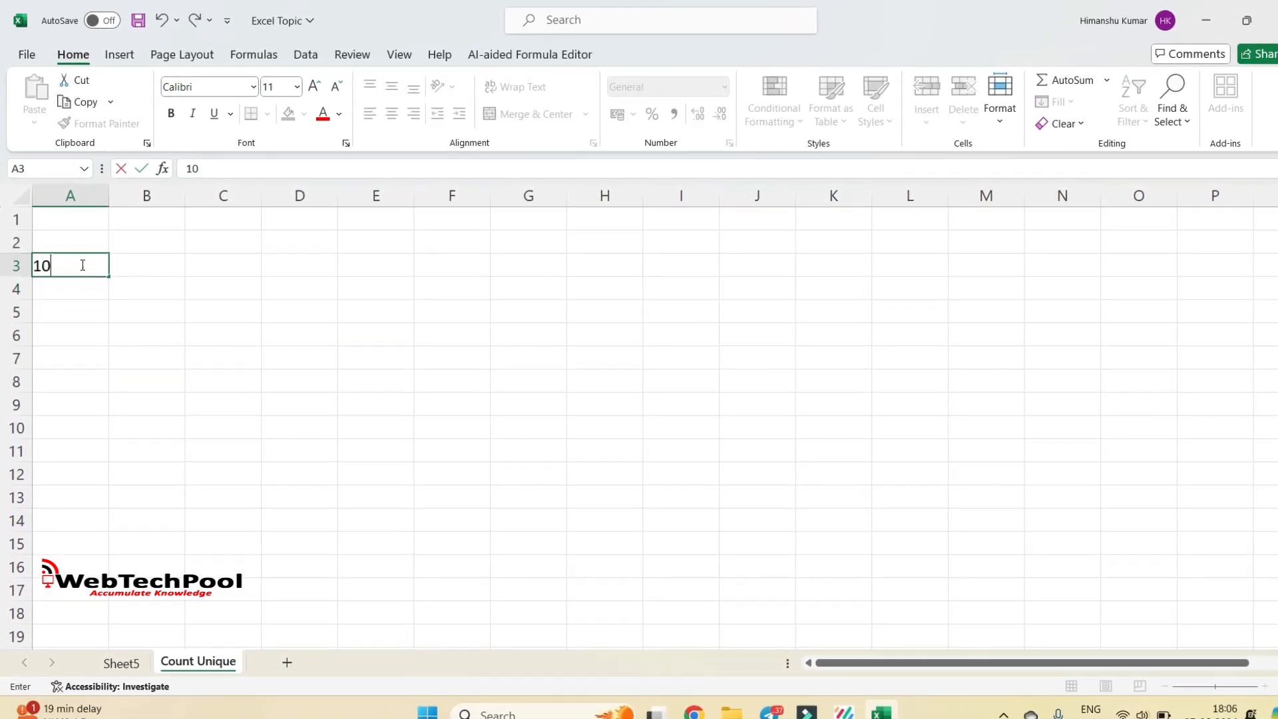
text(20)
key(Return)
text(10)
key(Return)
text(3)
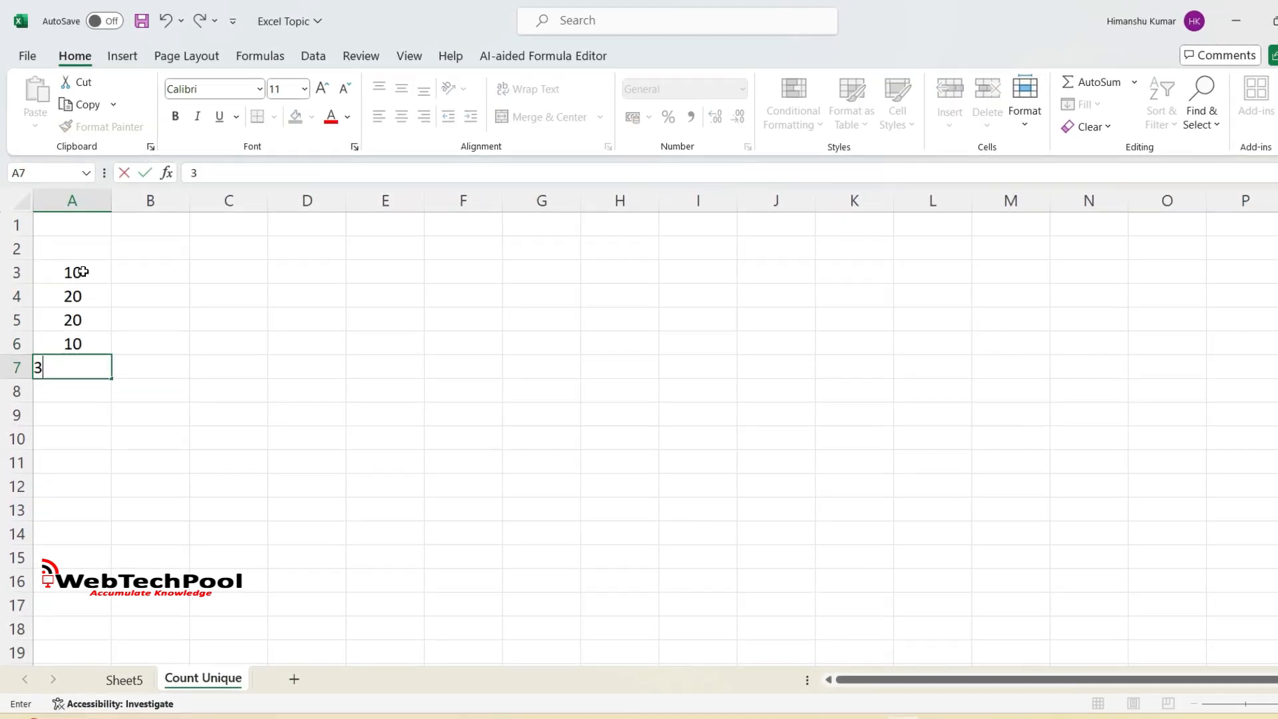
text(0)
key(Return)
text(30)
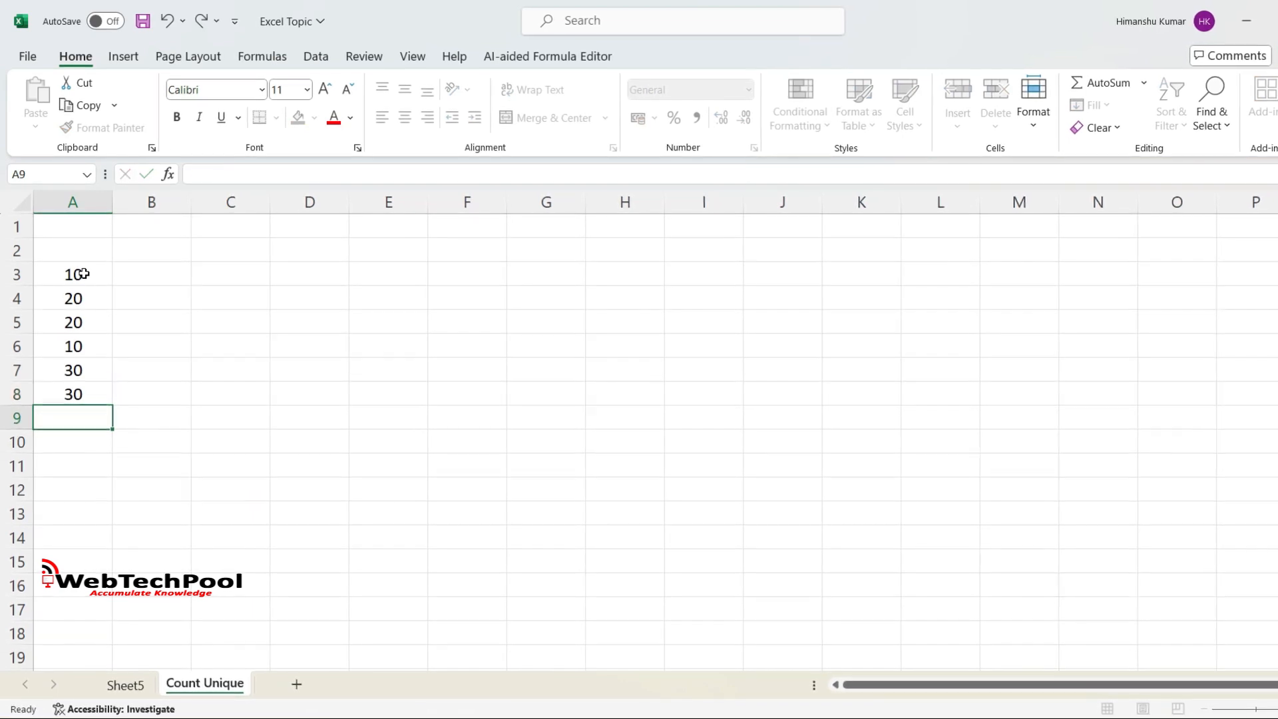
- Examine the number list in A3:A8, highlighting the whole range and the cells that hold repeated values
key(Up)
key(Up)
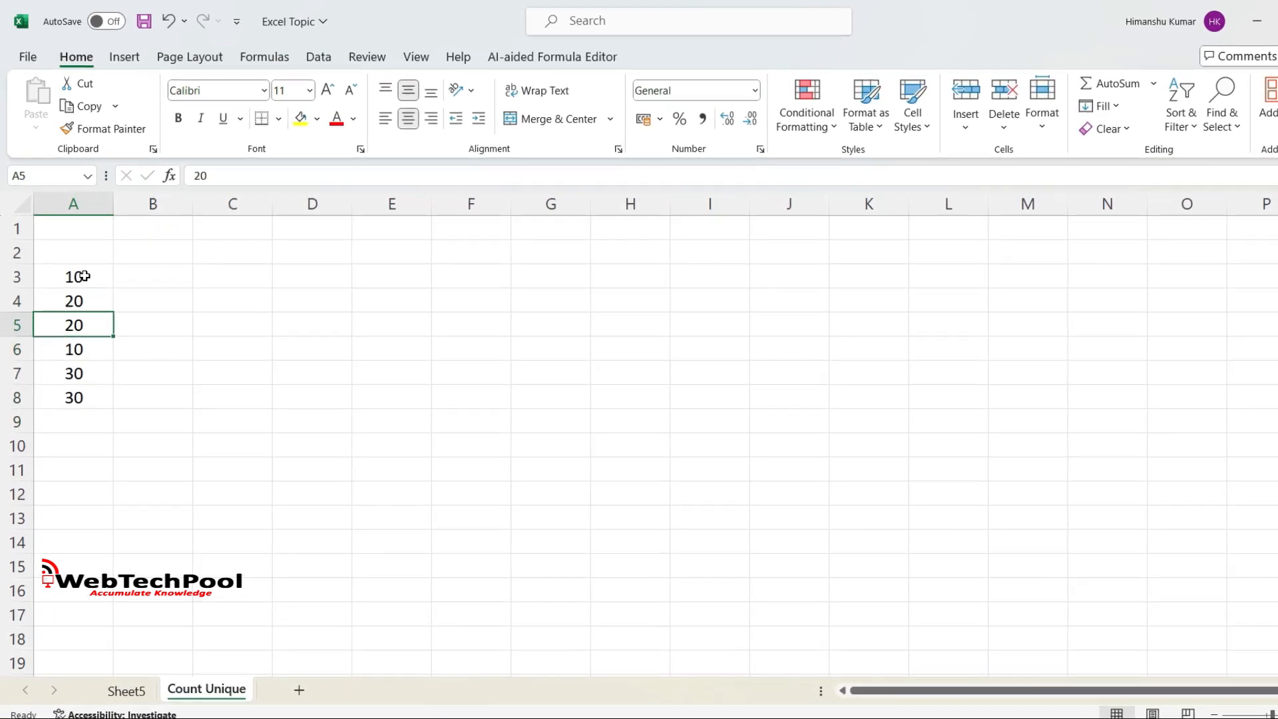
key(shift+Down)
key(shift+Down)
key(shift+Down)
drag(99, 285, 93, 414)
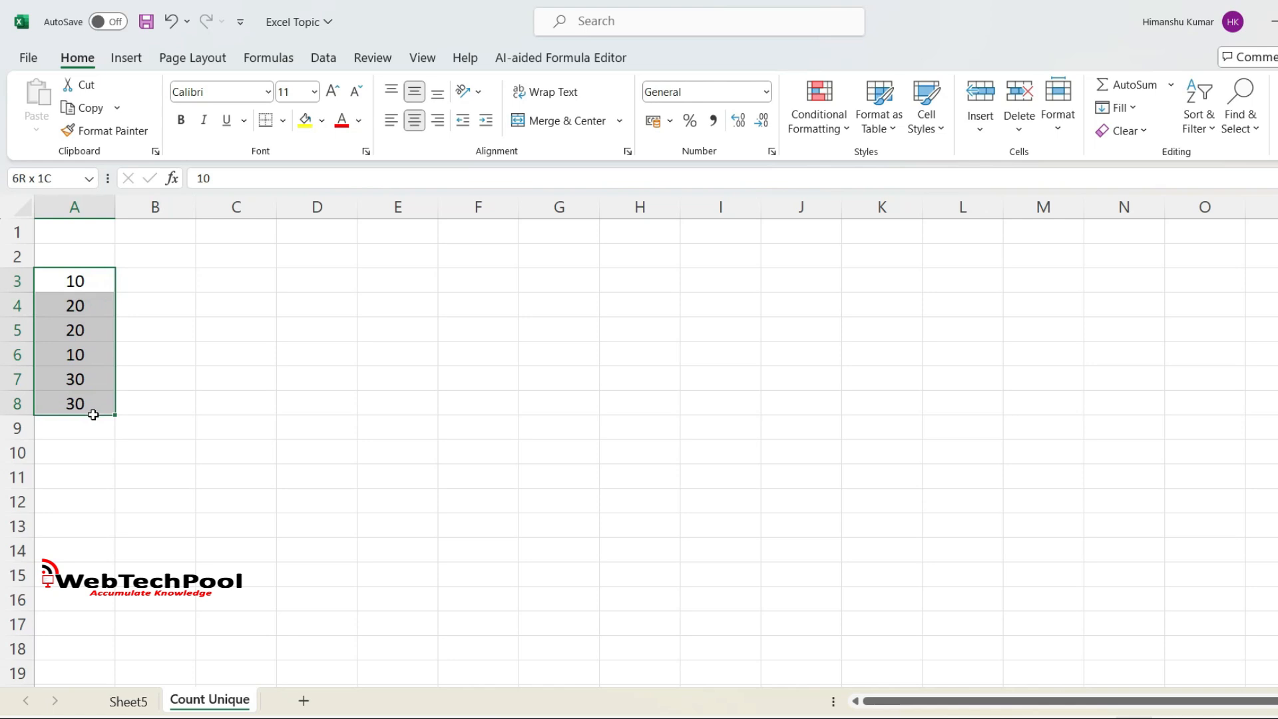
click(163, 278)
drag(76, 281, 66, 403)
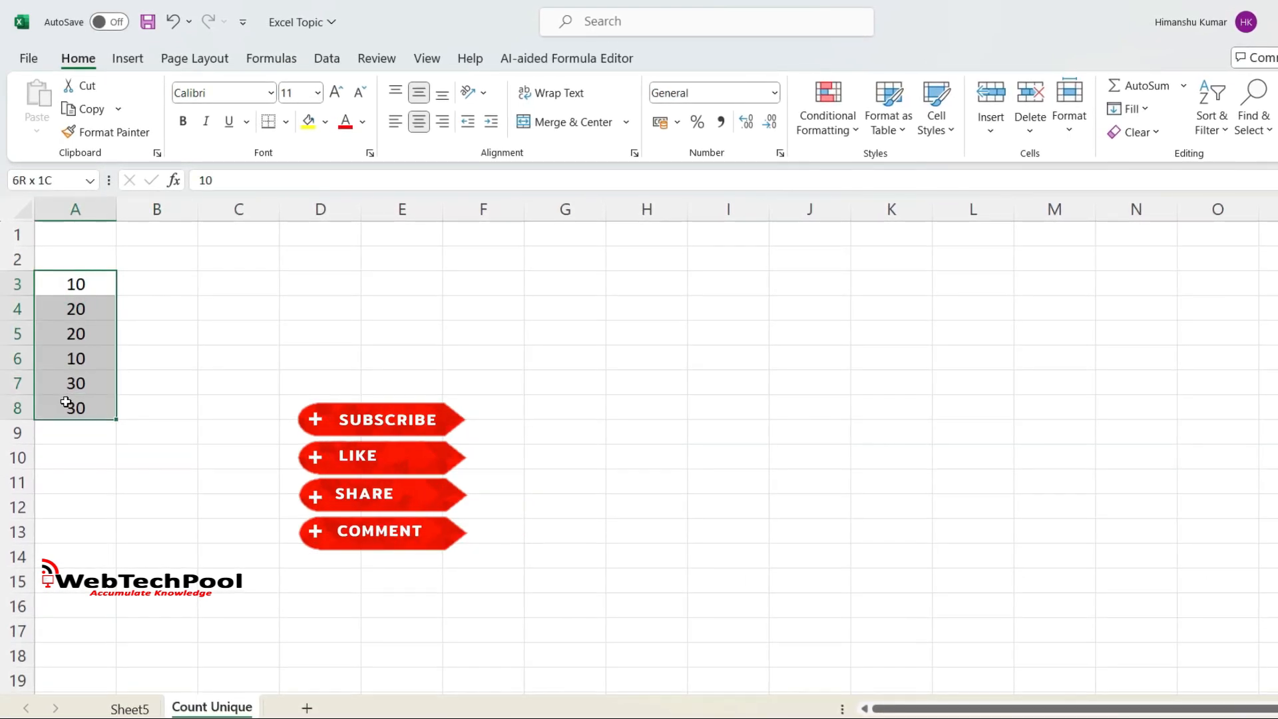
click(142, 286)
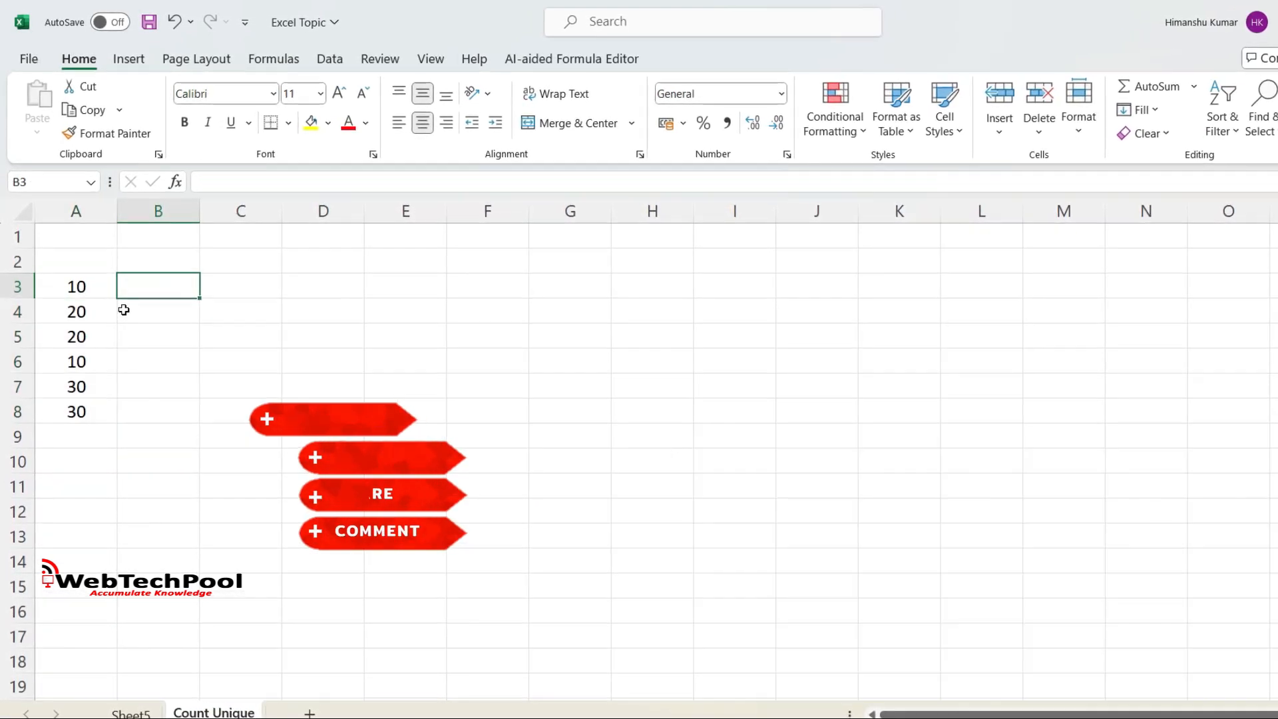
click(70, 294)
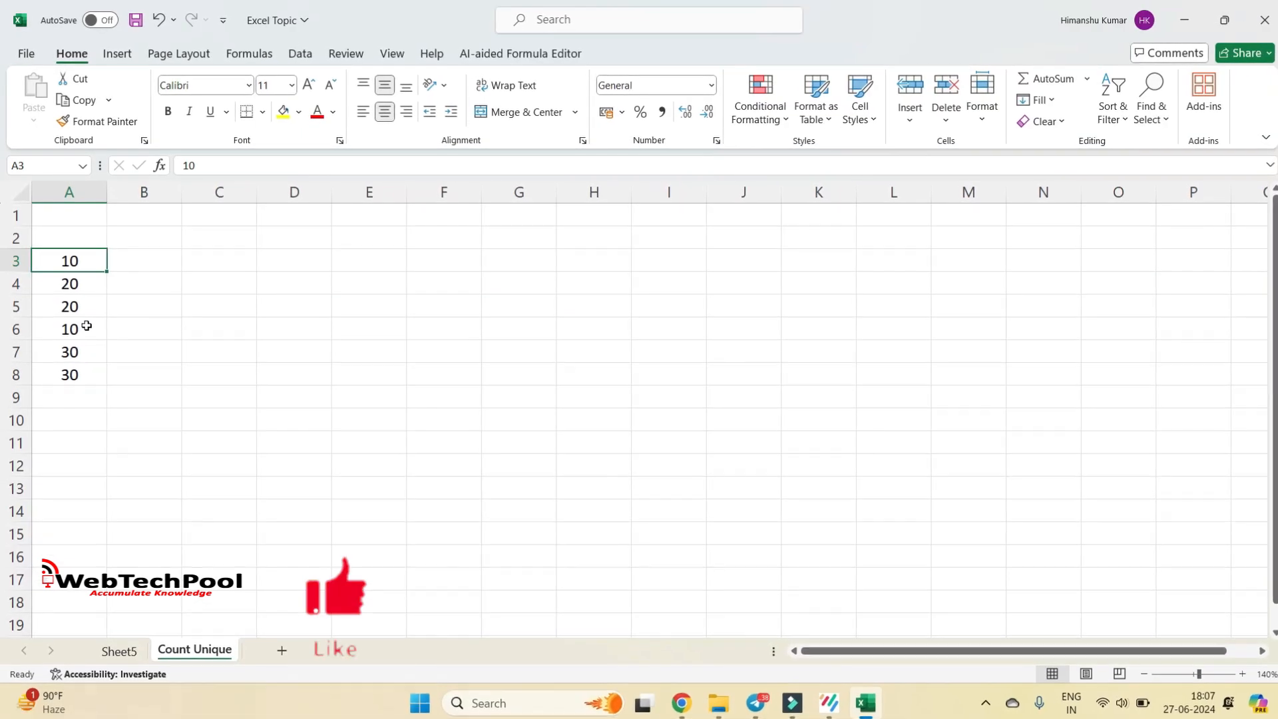
click(97, 363)
drag(86, 327, 89, 262)
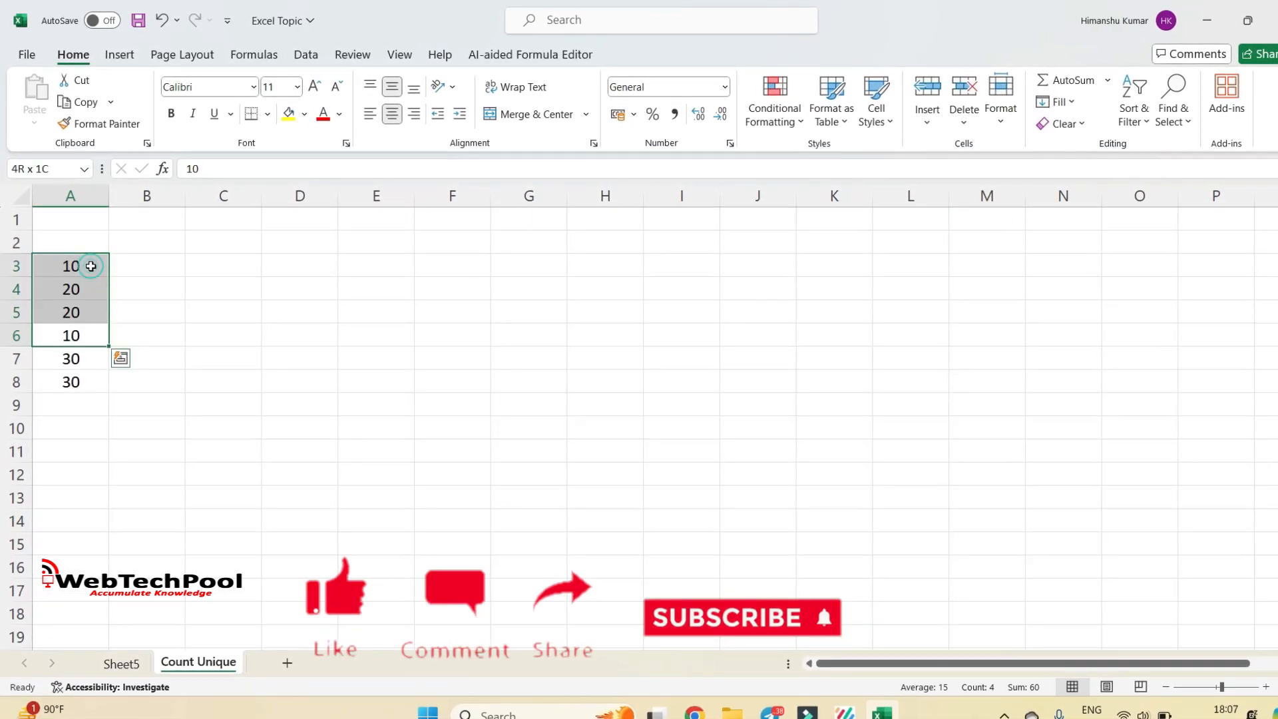
click(88, 288)
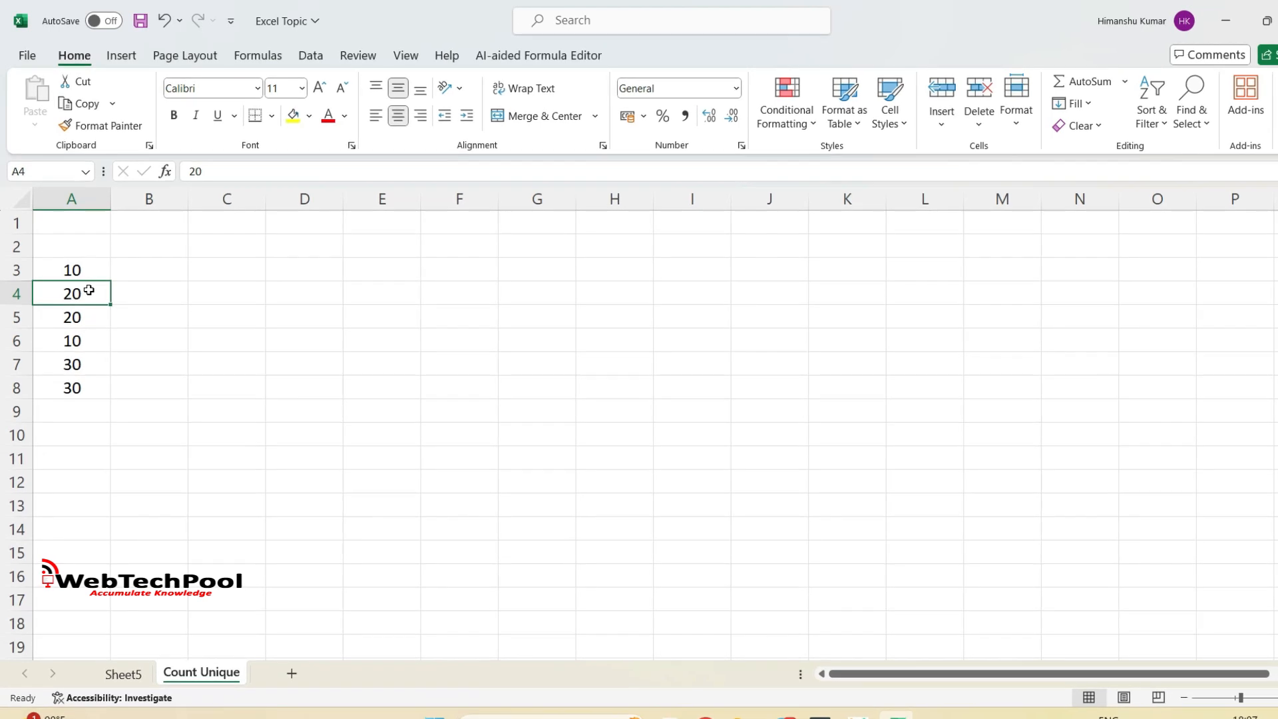
ctrl+click(90, 318)
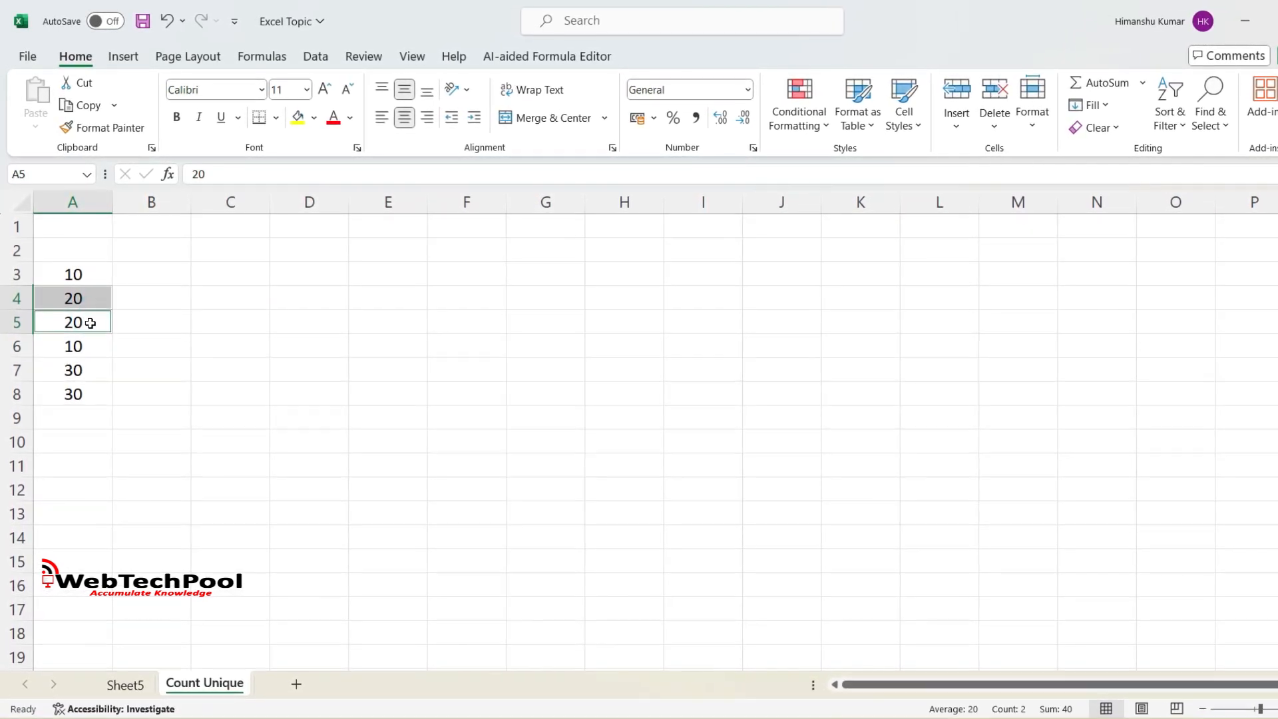
click(89, 370)
ctrl+click(88, 395)
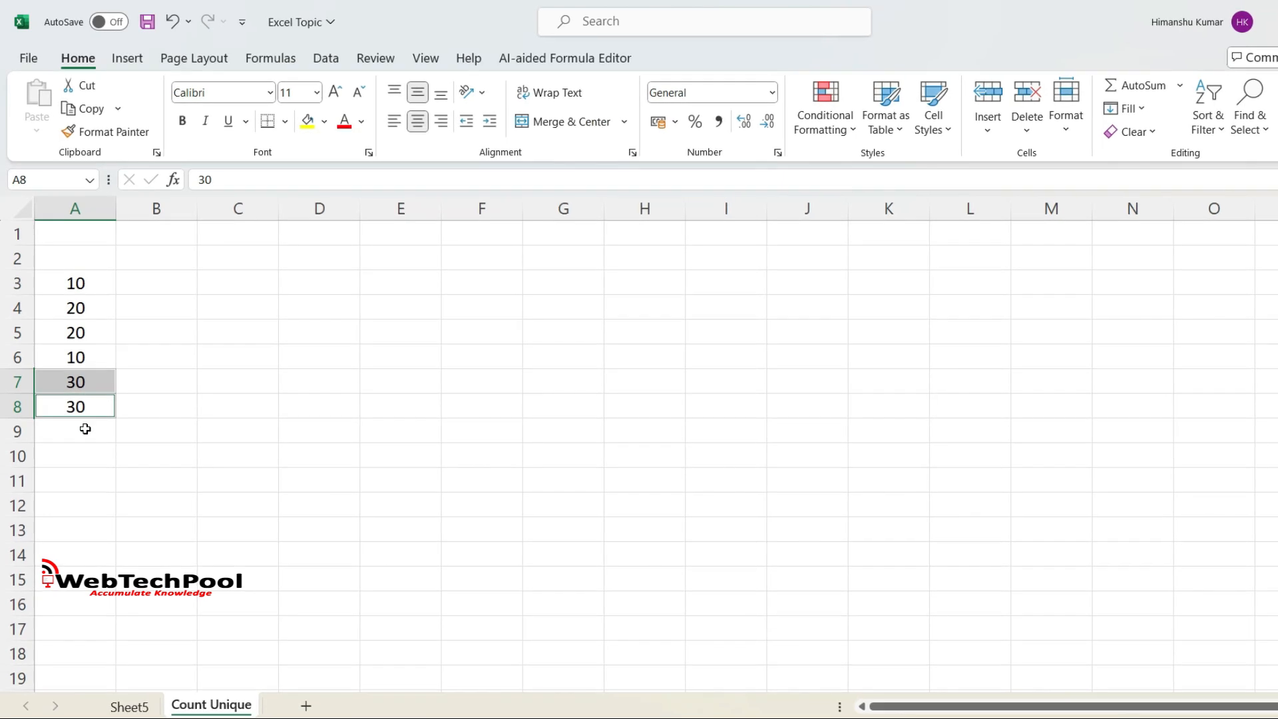
- Extend the number list with 30 in cell A9 and 40 in cell A2
click(85, 429)
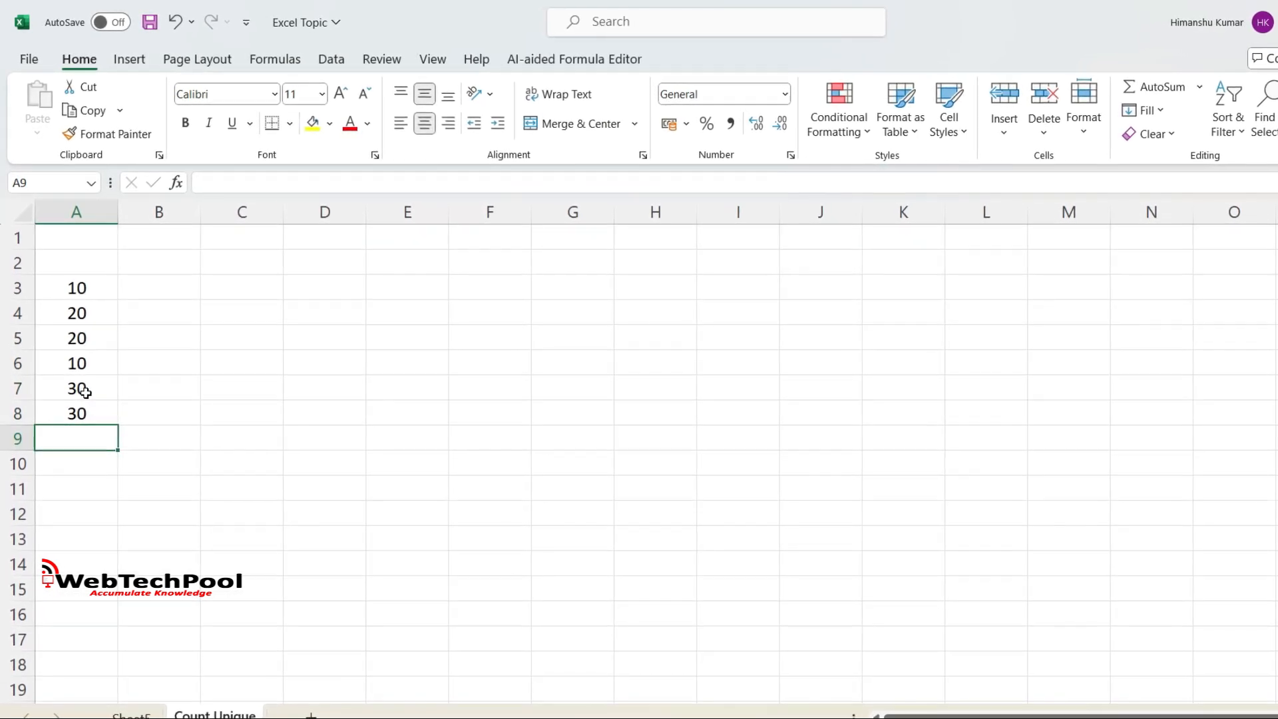
text(30)
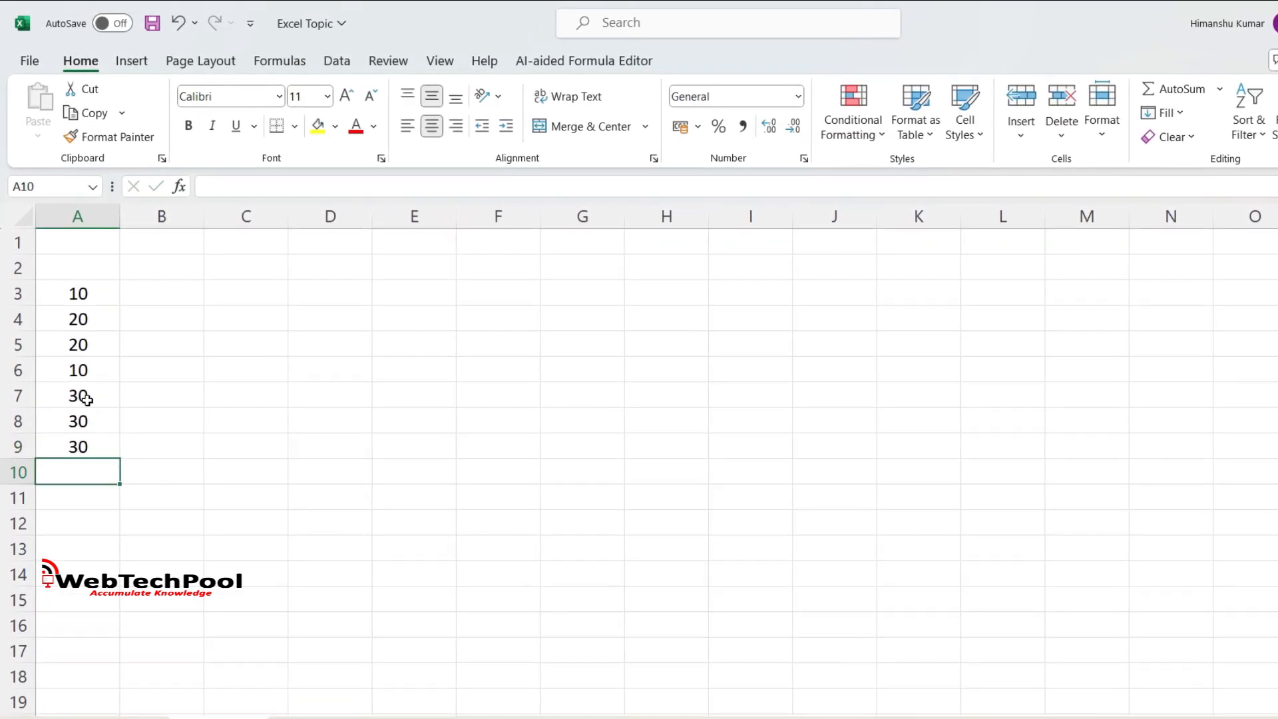
drag(99, 402, 99, 445)
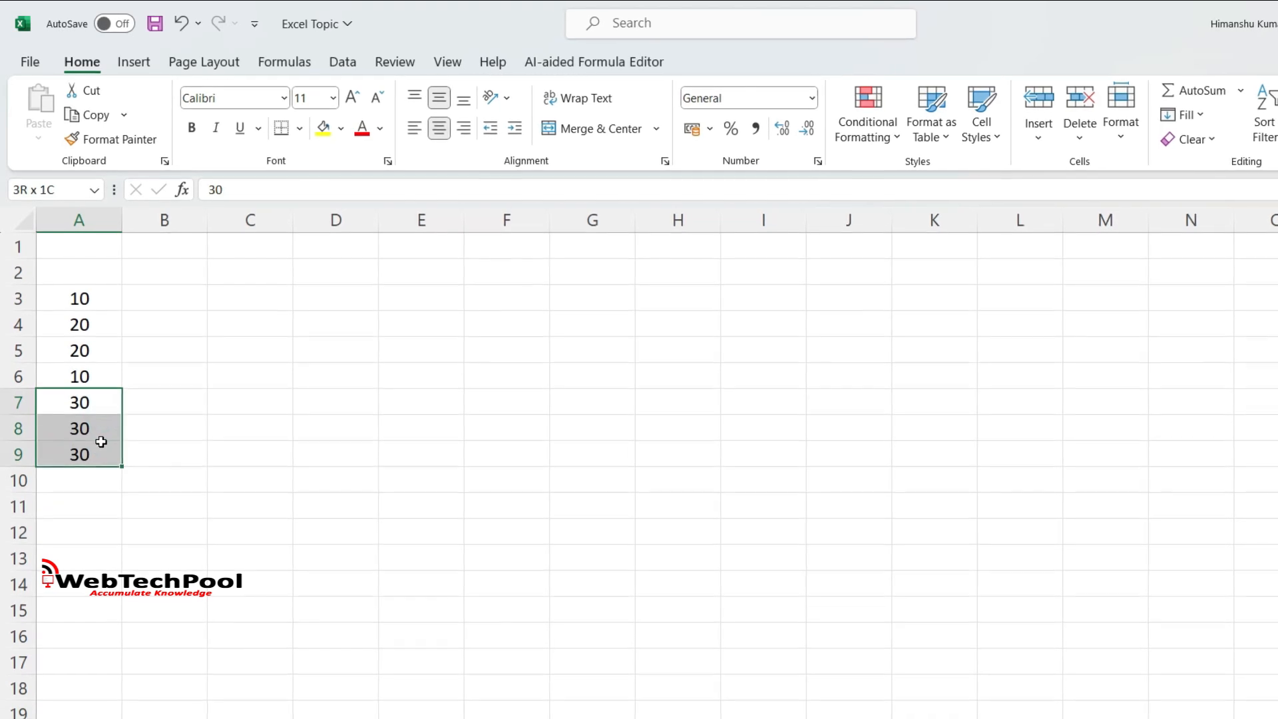
drag(106, 333, 101, 360)
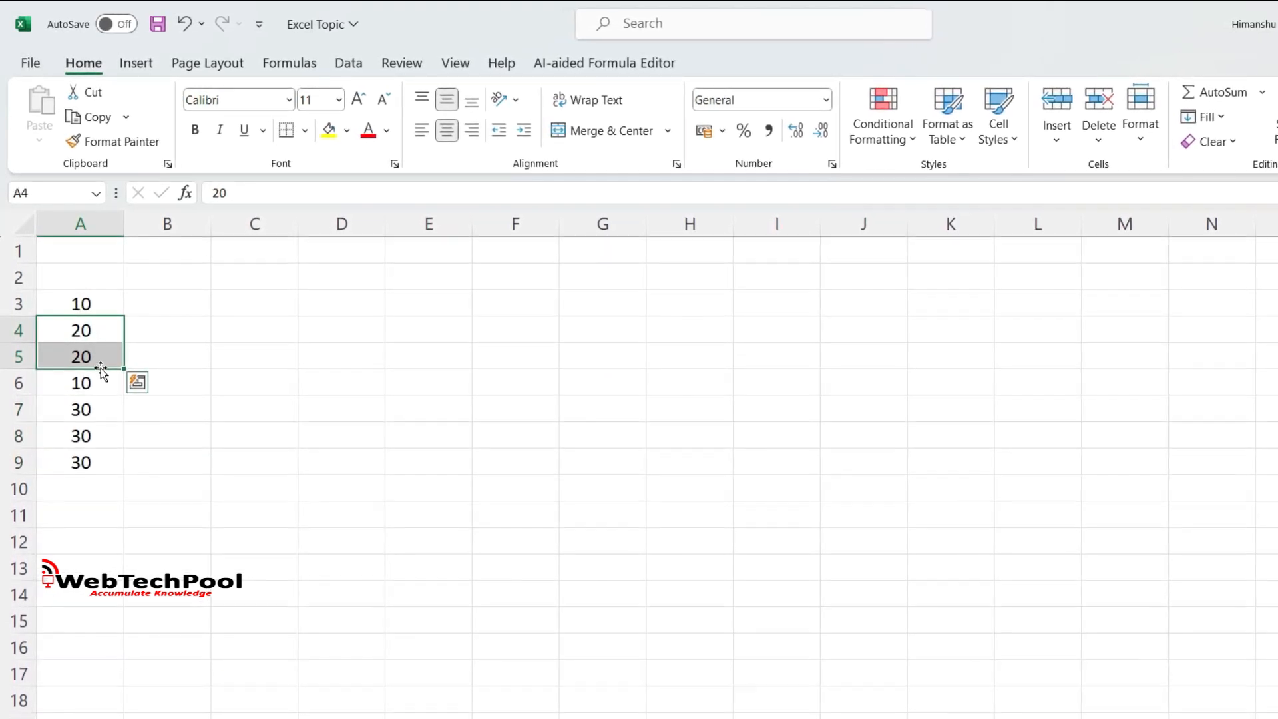
click(97, 379)
ctrl+click(102, 308)
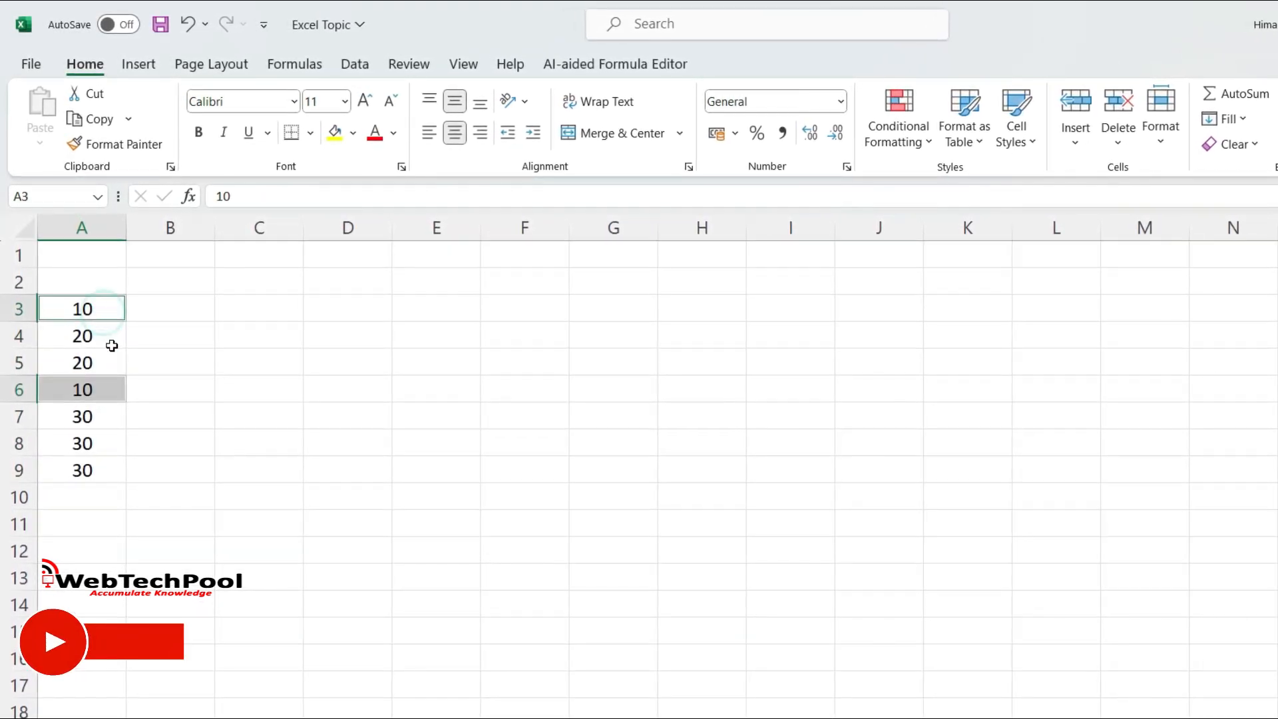
click(107, 283)
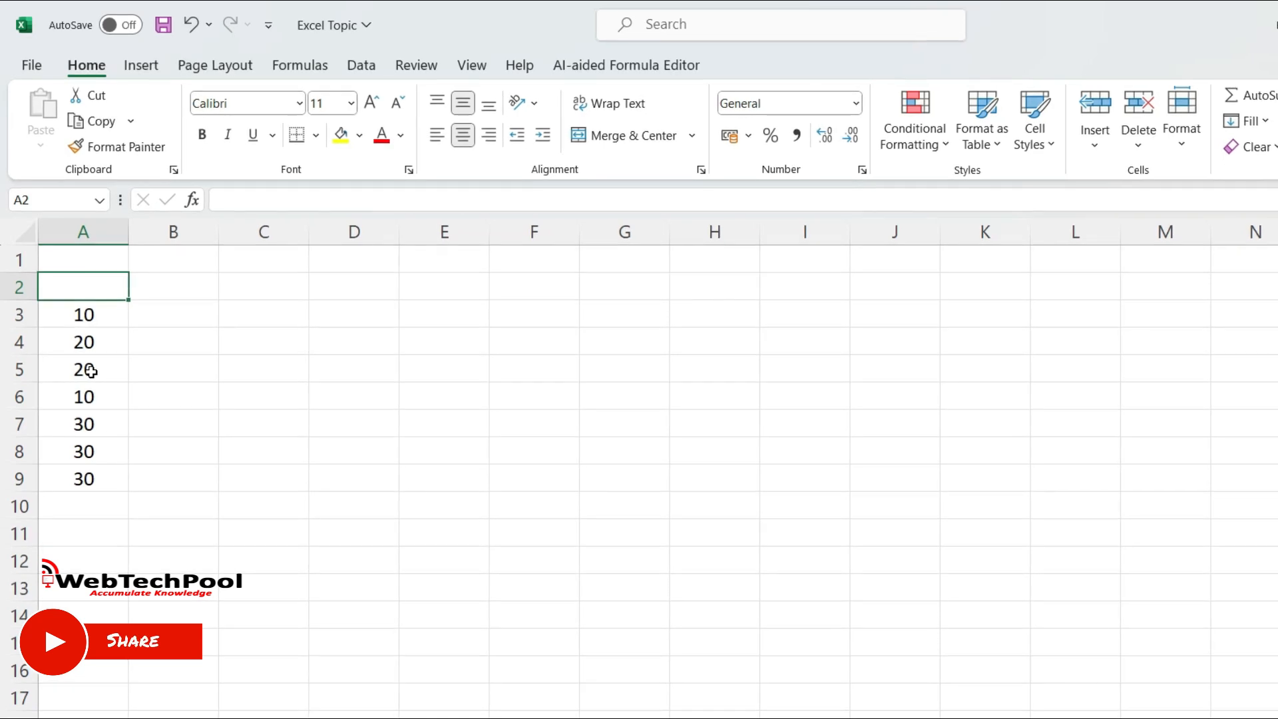
text(40)
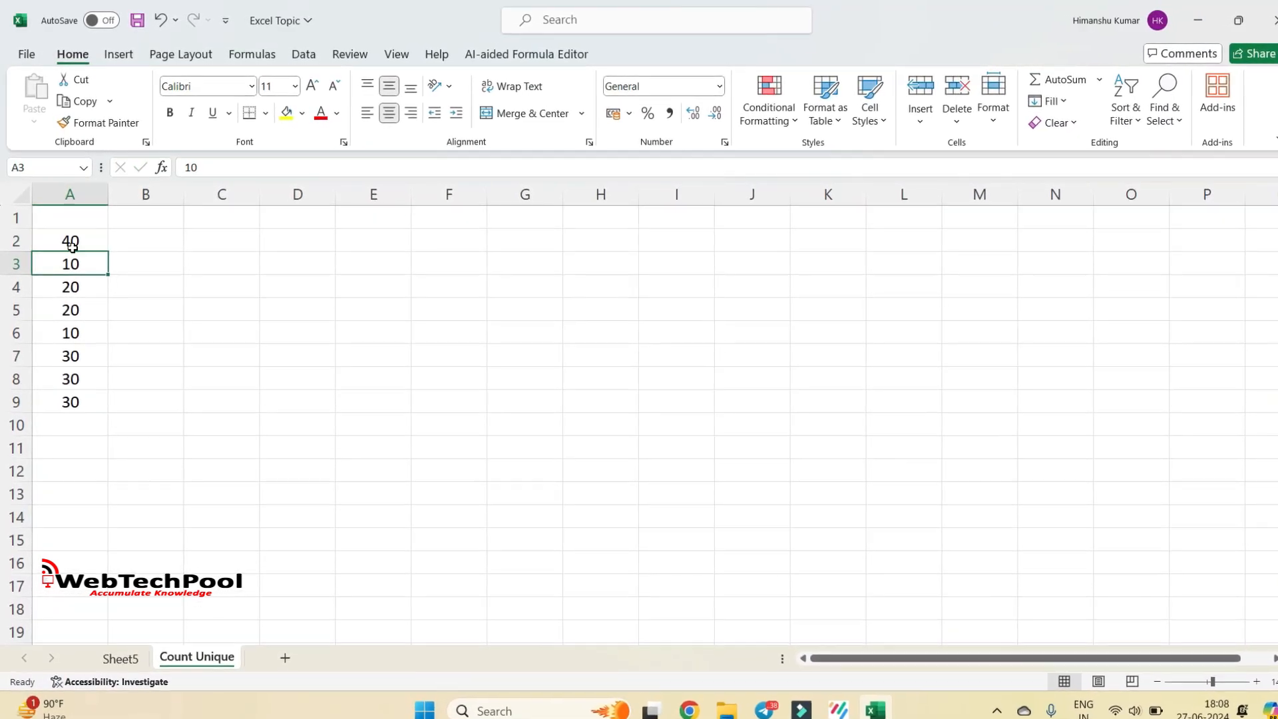
- Count all numbers in the list by entering the formula =COUNT(A2:A9) in cell B3
drag(64, 342, 62, 390)
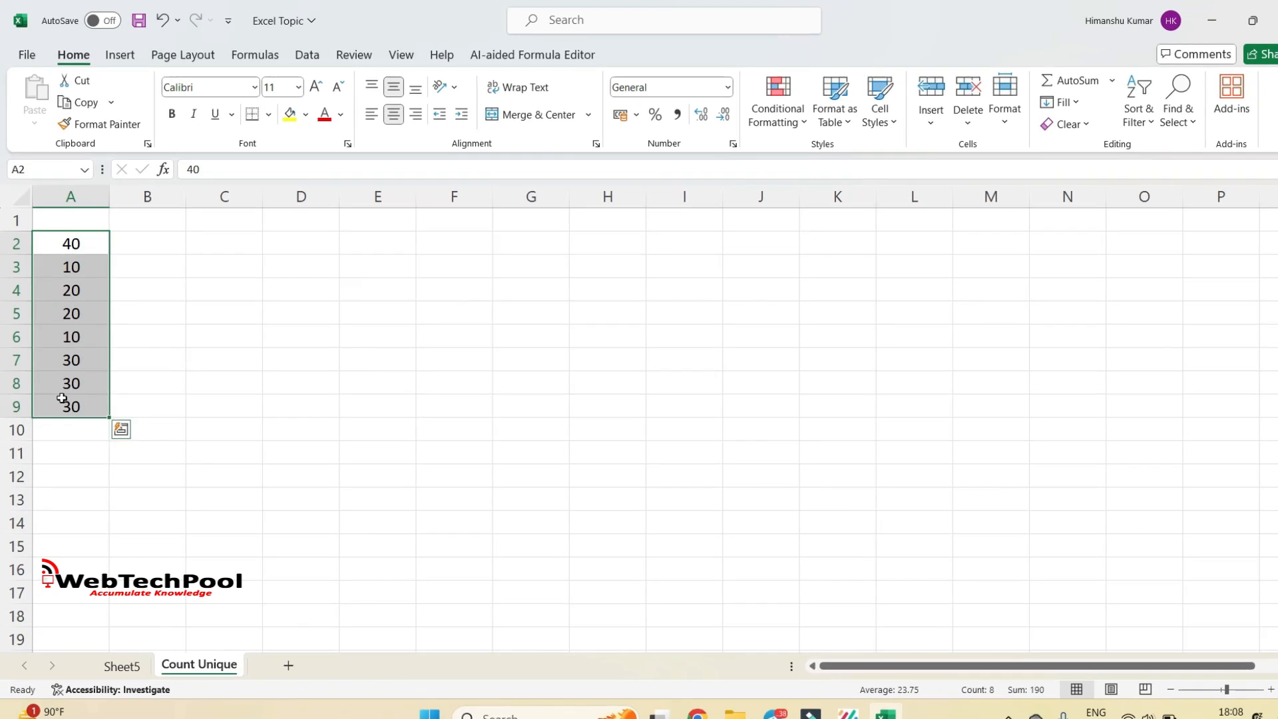
click(131, 267)
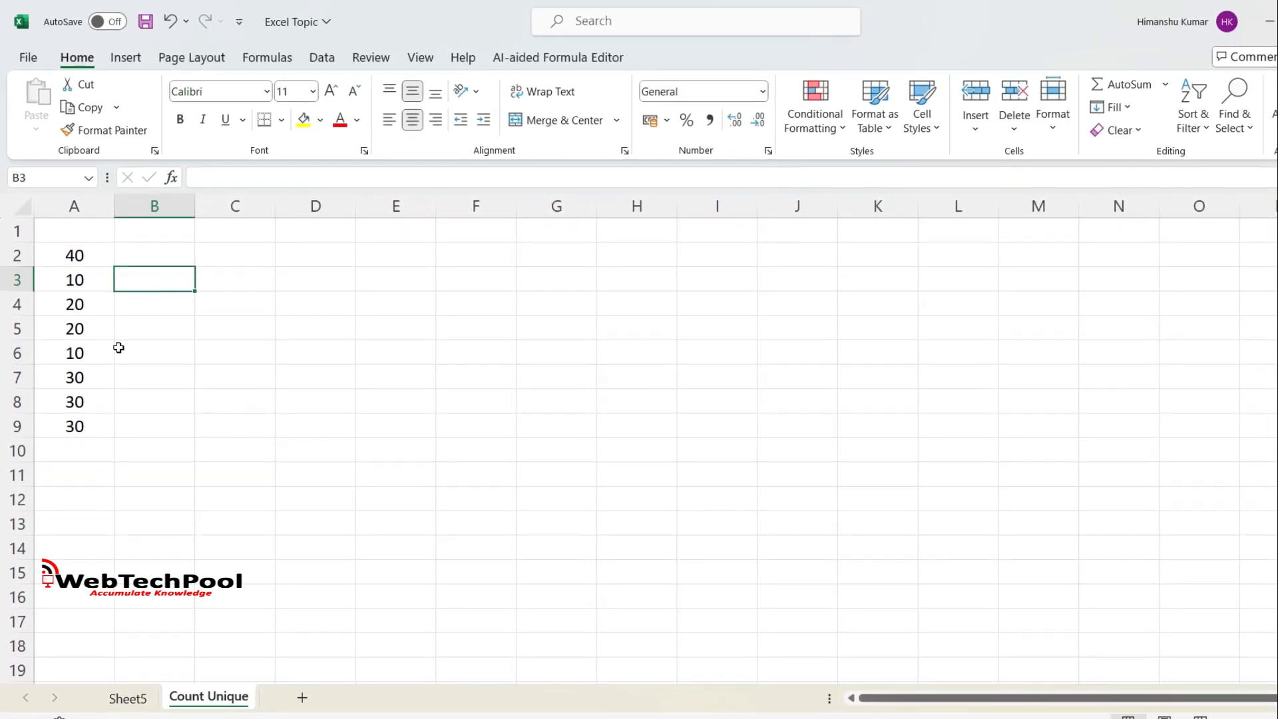
text(=coun)
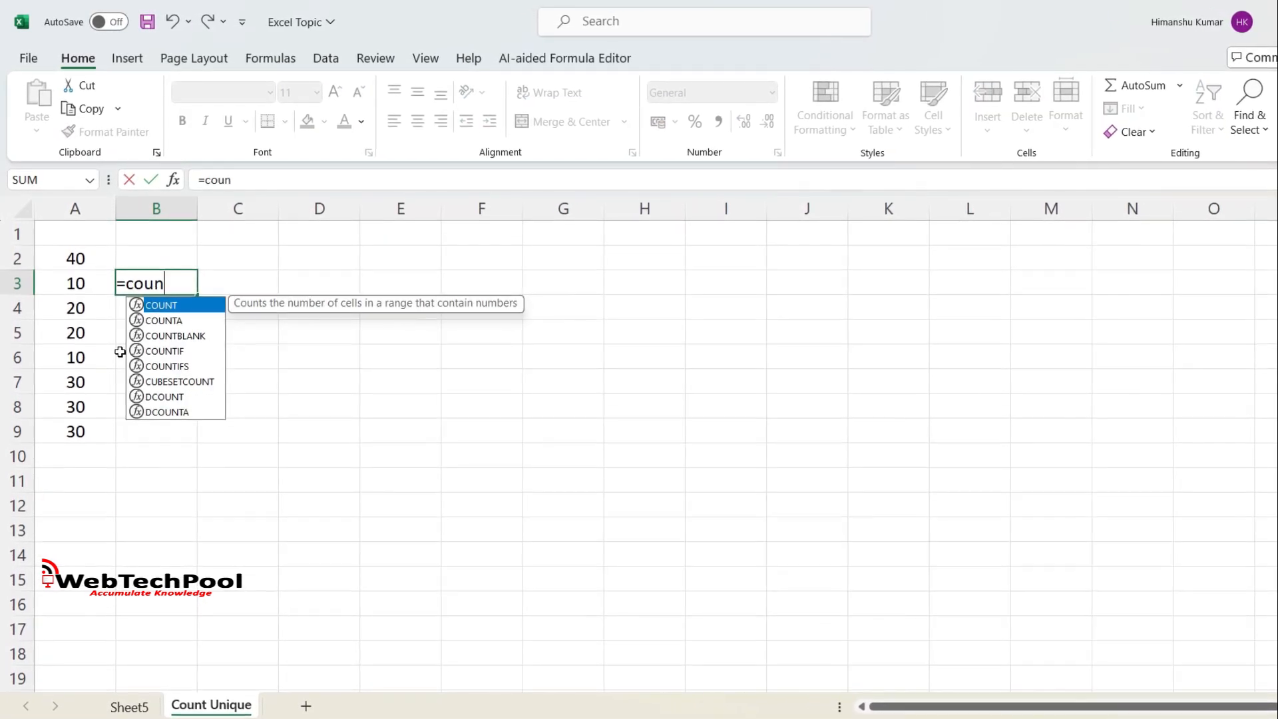
key(Tab)
key(Left)
key(Up)
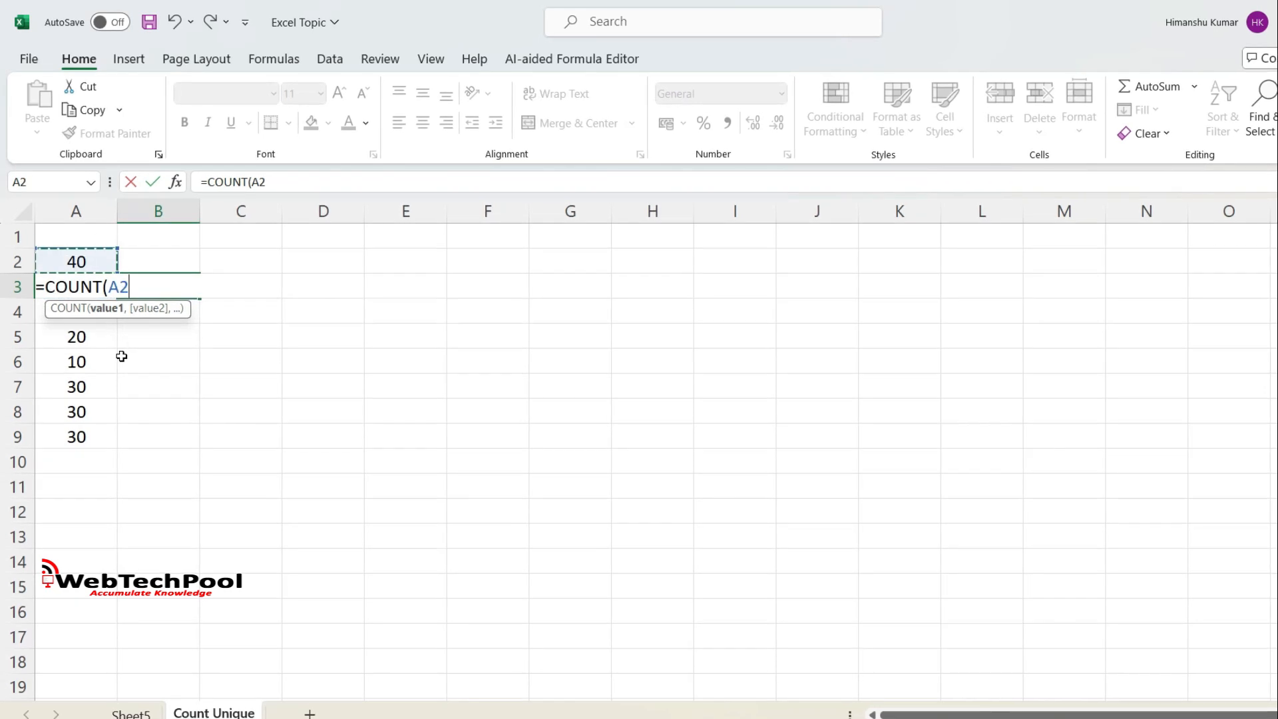
key(ctrl+shift+Down)
key(Return)
key(Up)
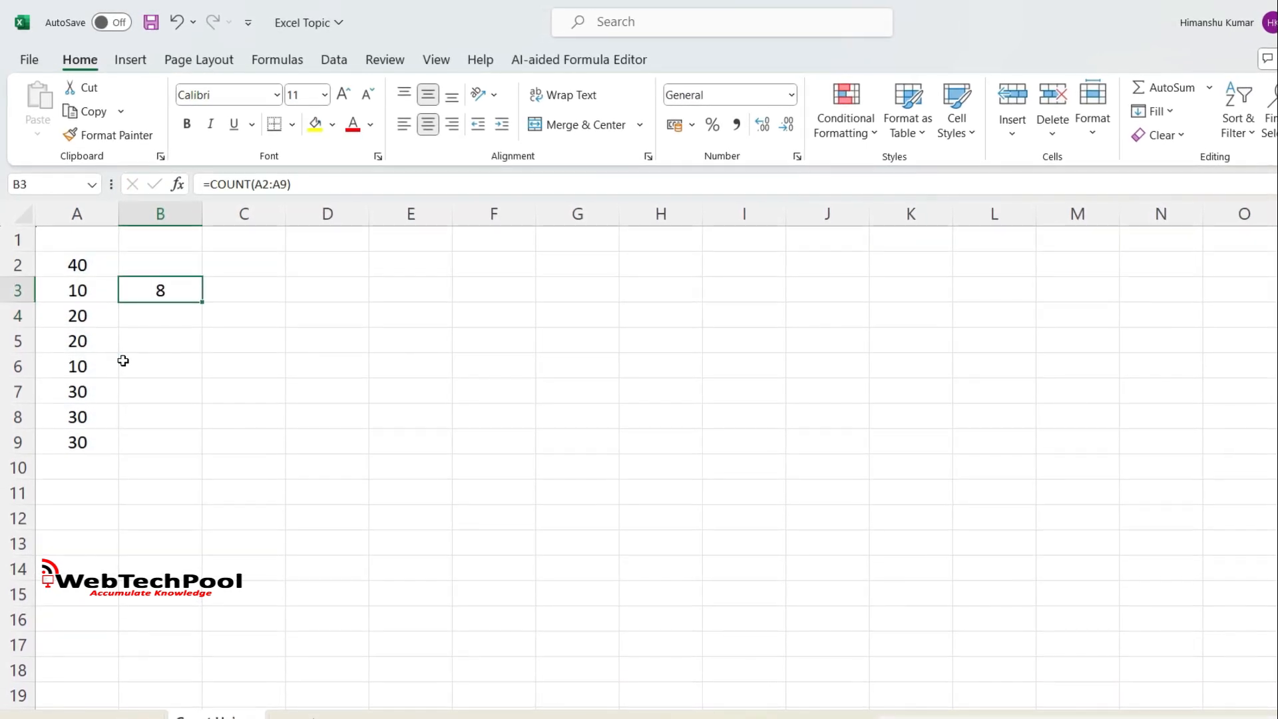
- Examine the values in A2:A9 that the COUNT formula covers, extending the selection down the list
key(Left)
key(Up)
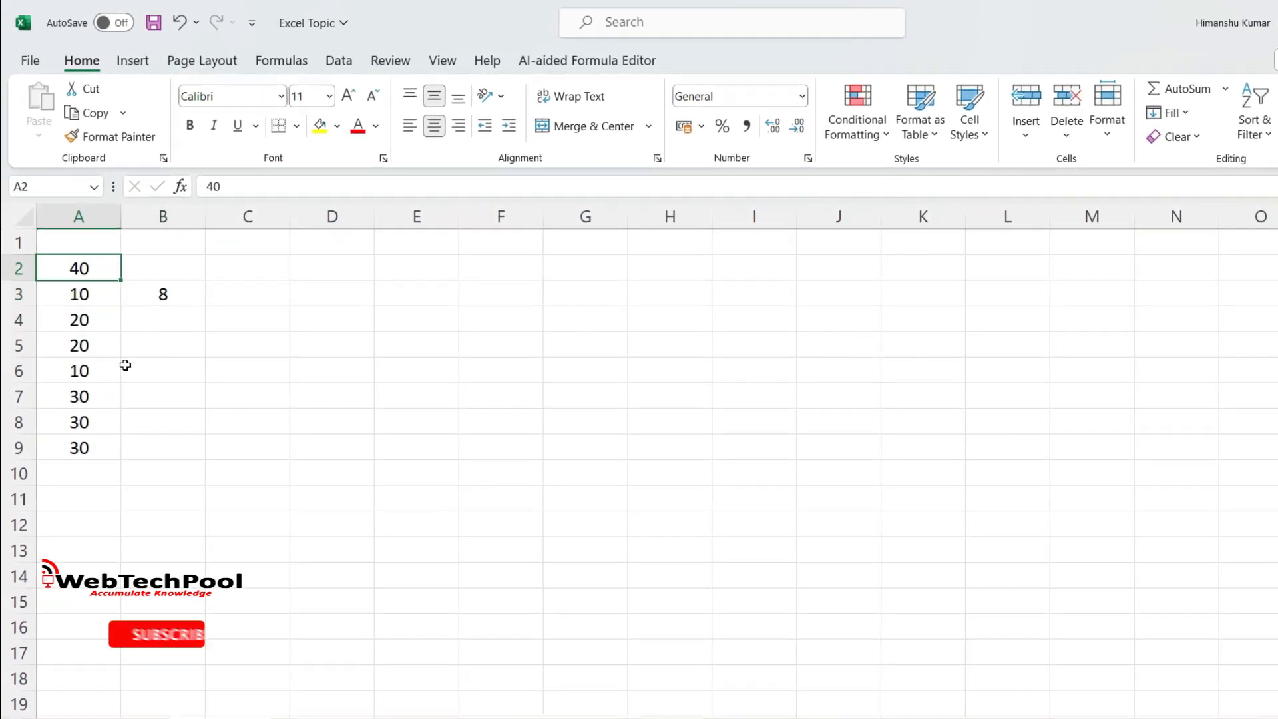
key(shift+Down)
key(ctrl+shift+Down)
key(ctrl+shift+Up)
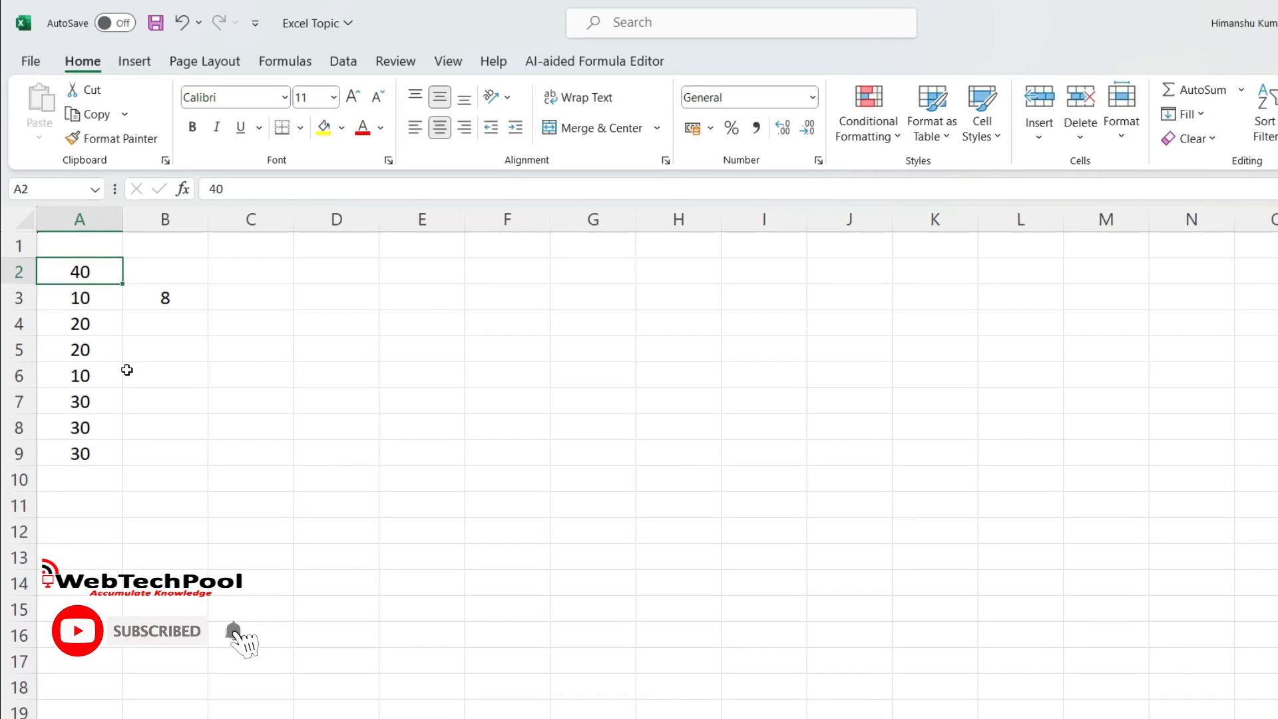
key(shift+Down)
key(shift+Down)
key(shift+Down)
key(shift+Down)
key(shift+Down)
key(shift+Down)
key(shift+Down)
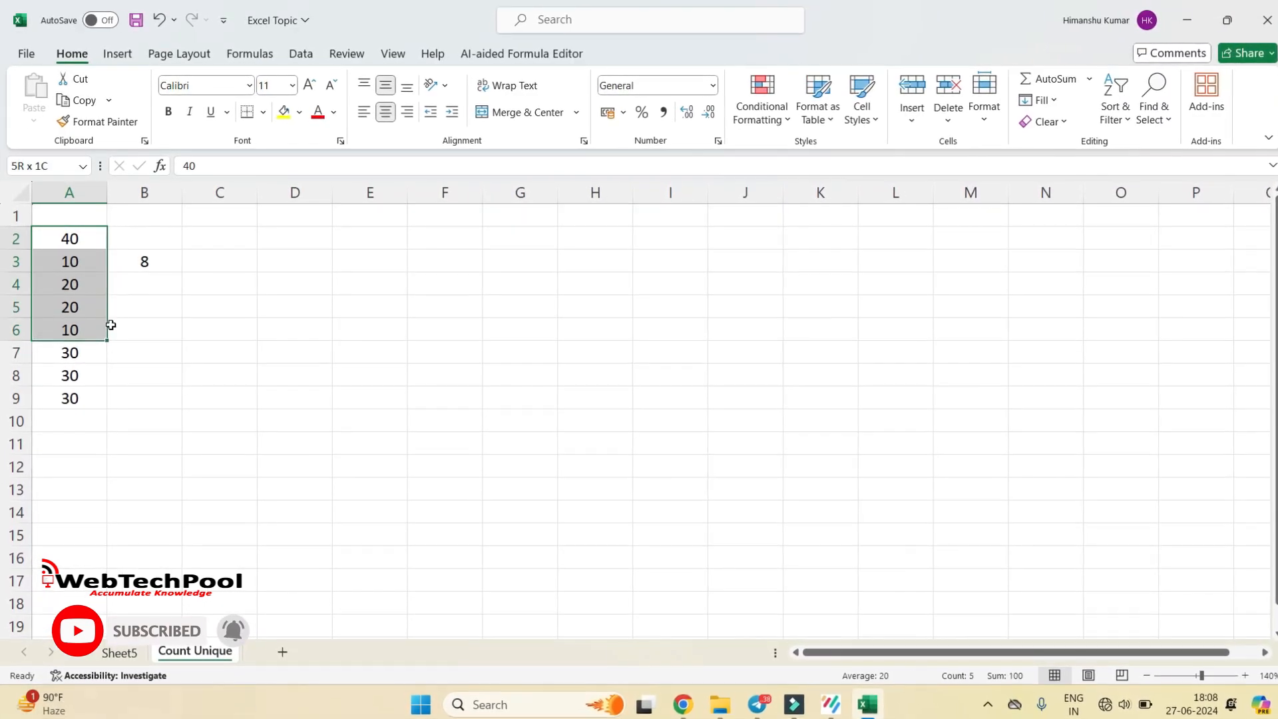
key(Right)
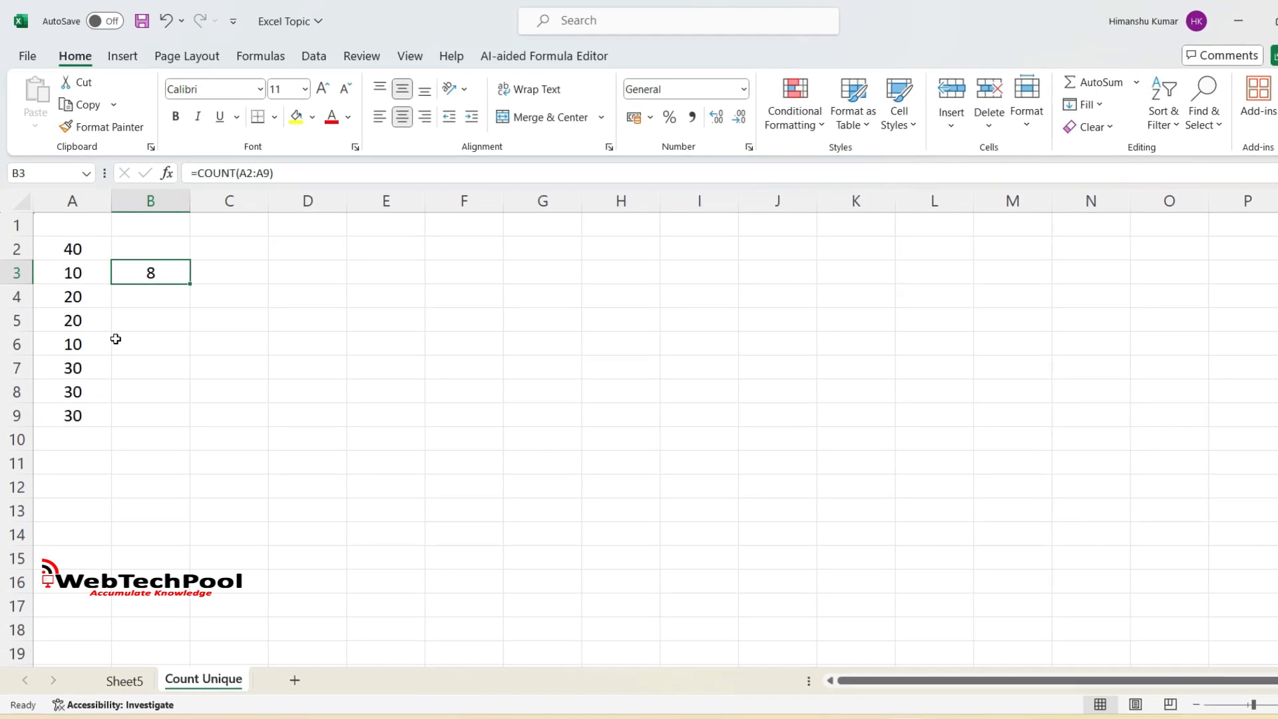
- Count the occurrences of each number in the list by entering =COUNTIF(A2:A9,A2:A9) in cell B2
text(=c)
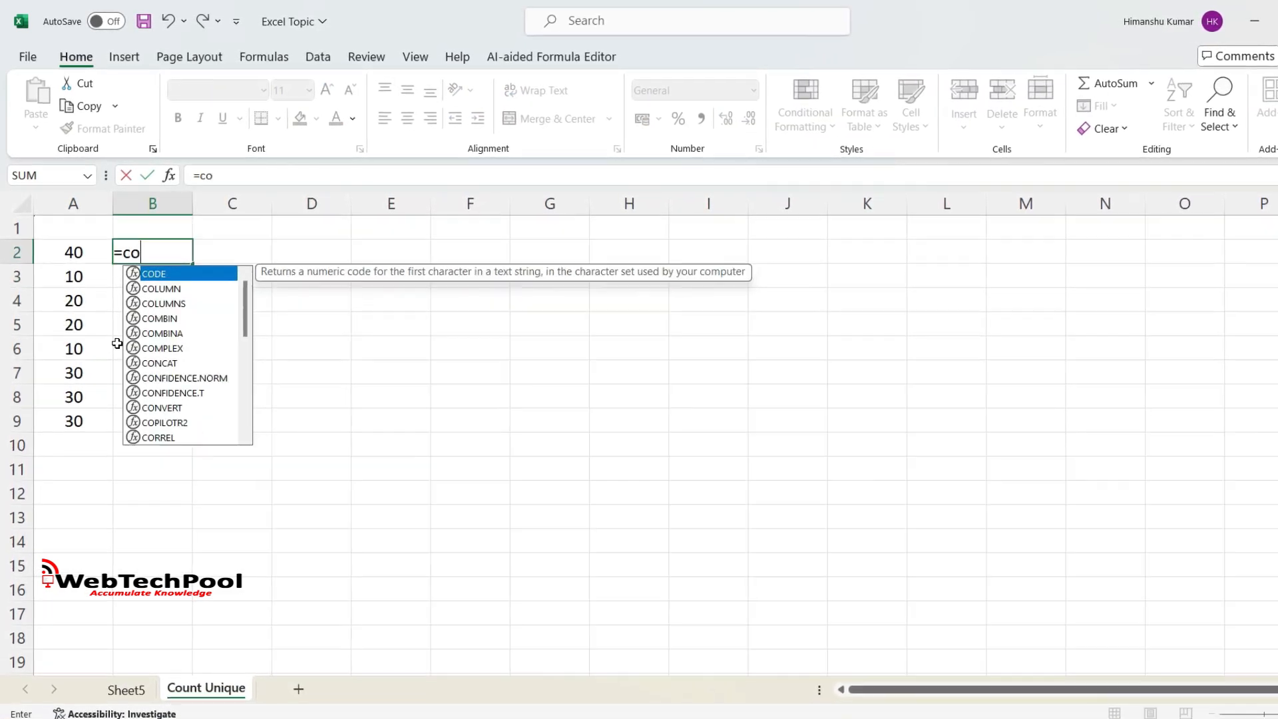
text(un)
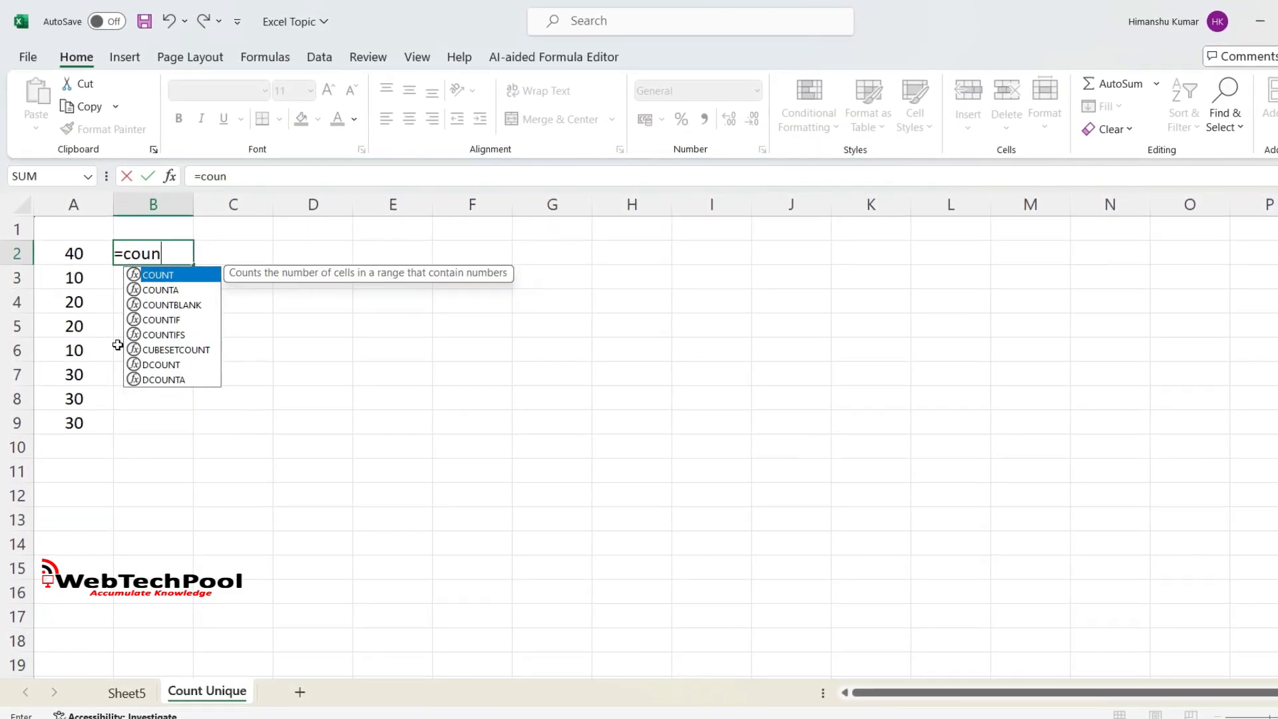
key(Down)
key(Down)
key(Down)
key(Tab)
key(Left)
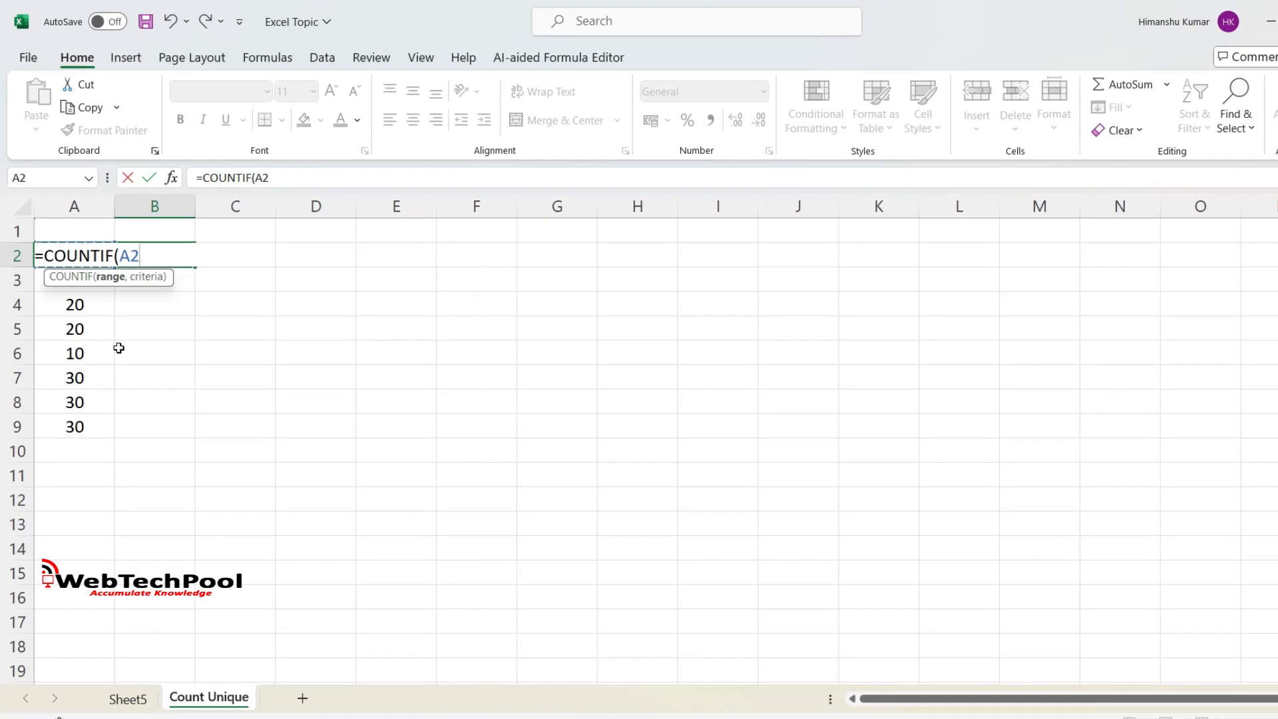
key(ctrl+shift+Down)
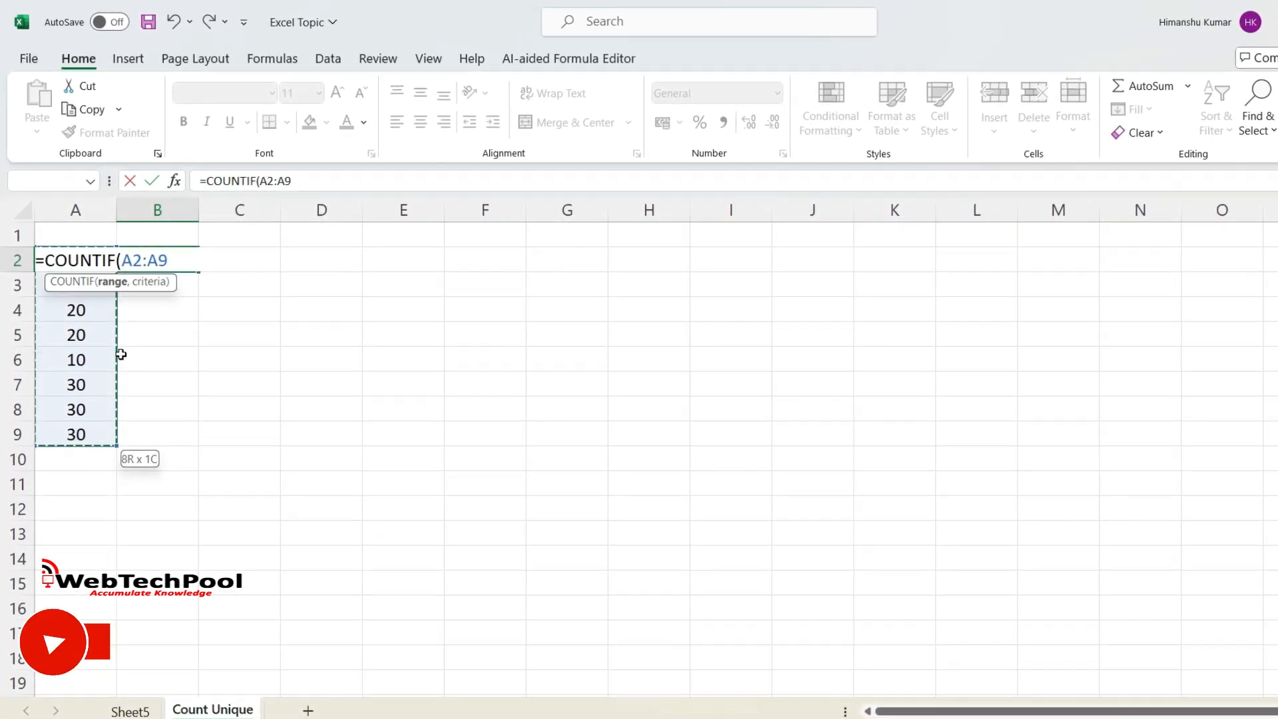
text(,)
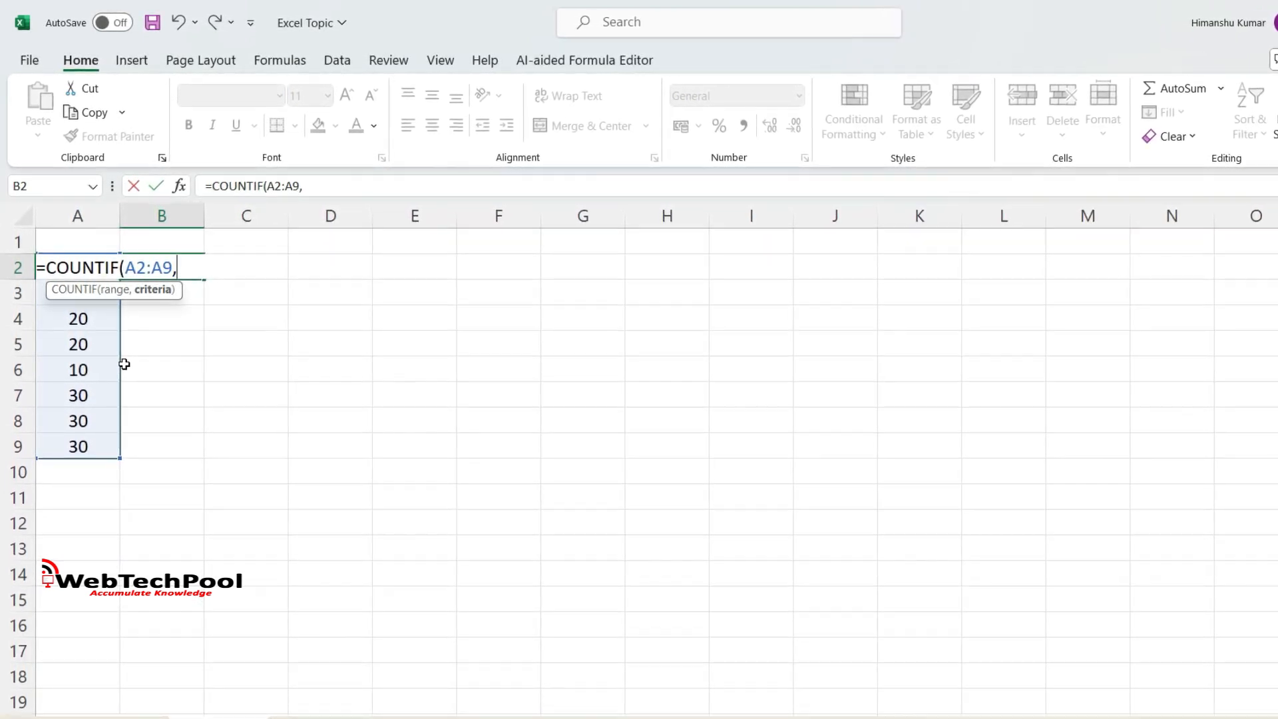
key(Left)
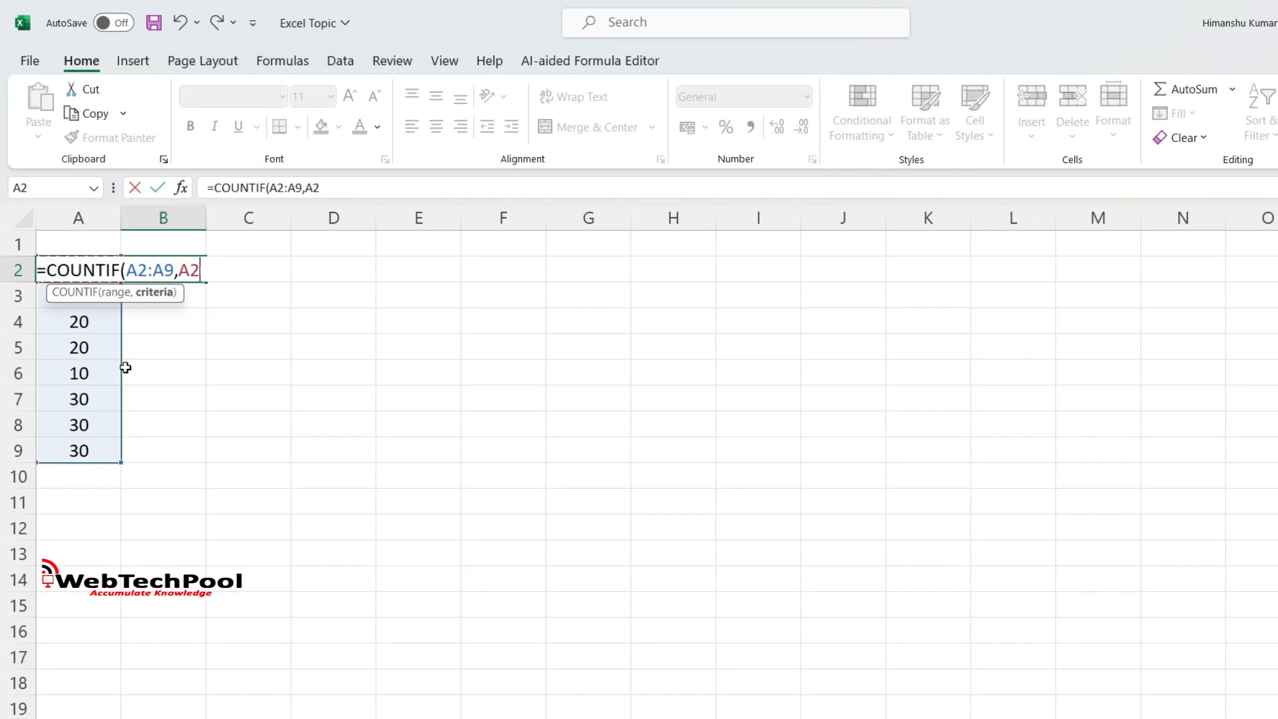
key(ctrl+shift+Down)
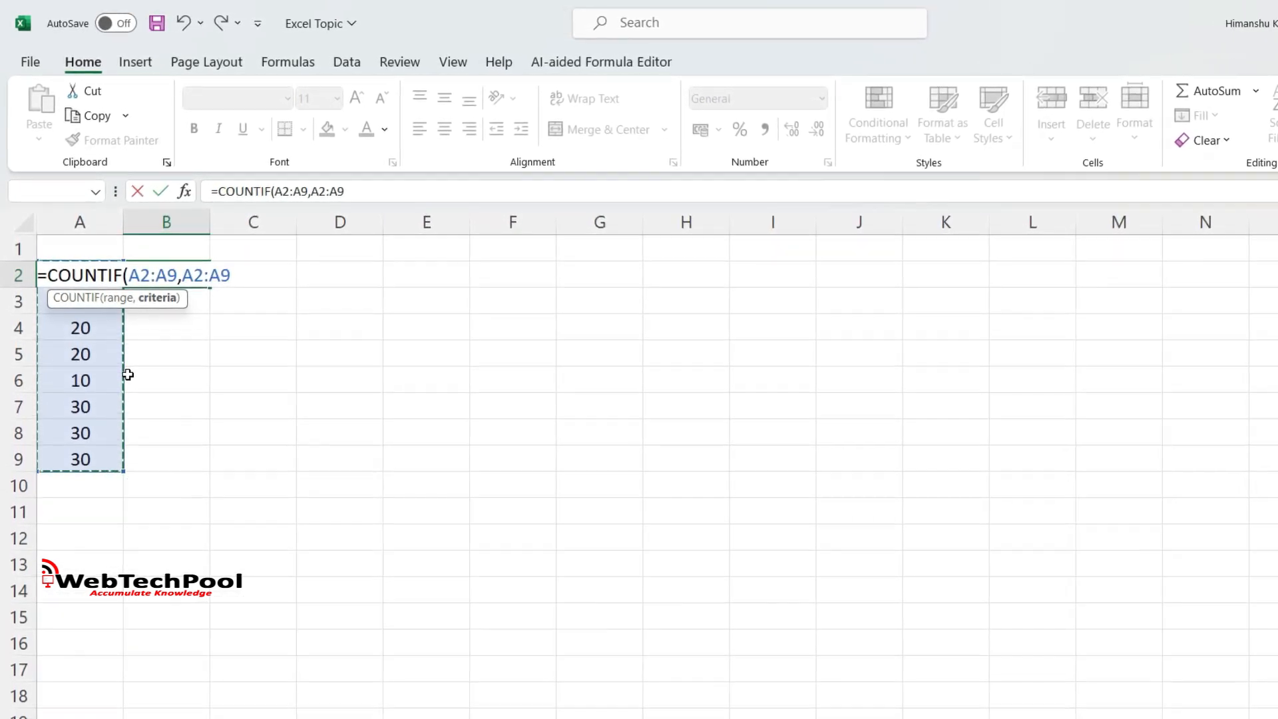
key(Return)
key(Up)
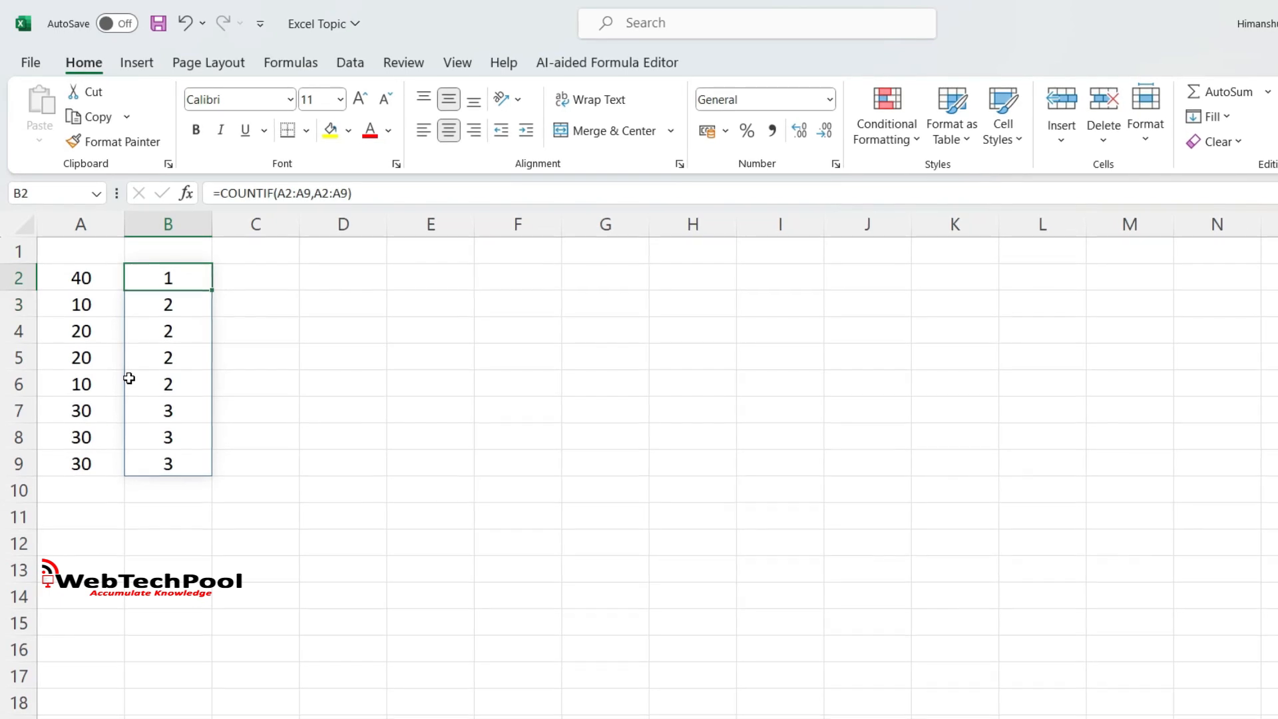
- Compare the numbers in column A with their COUNTIF results beside them in column B
key(Up)
key(Left)
key(Down)
key(Right)
key(Left)
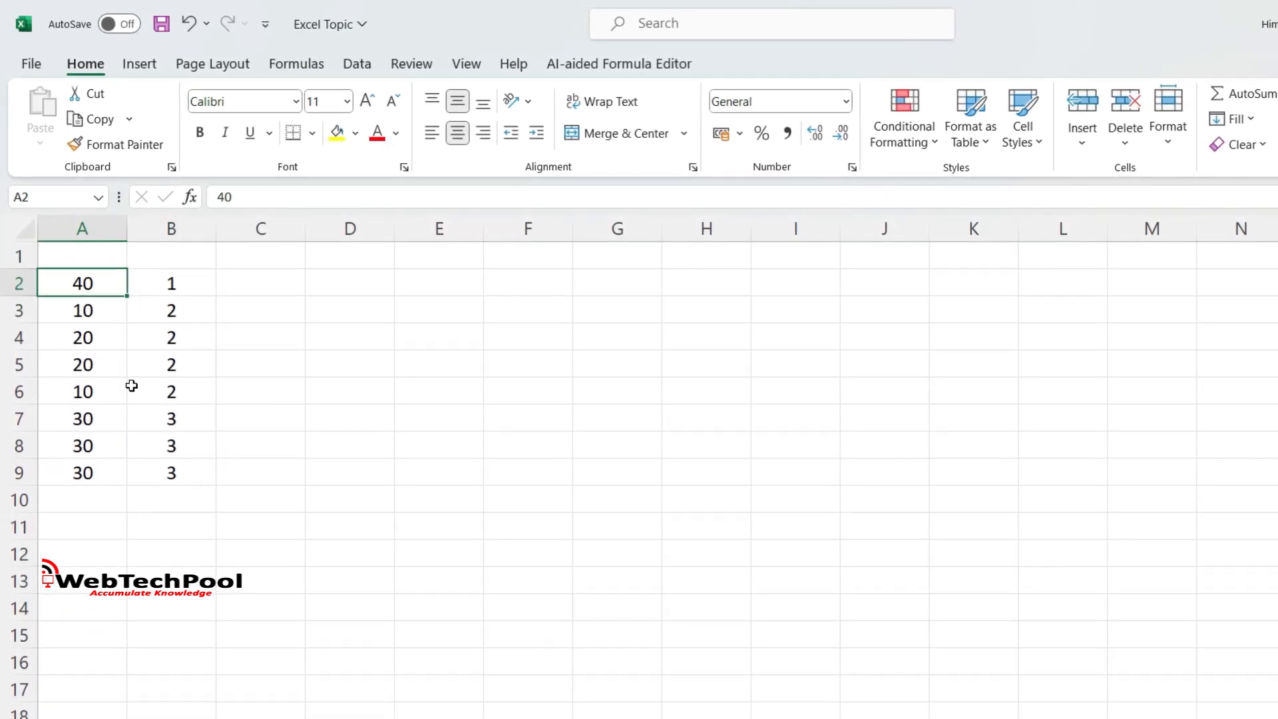
key(Right)
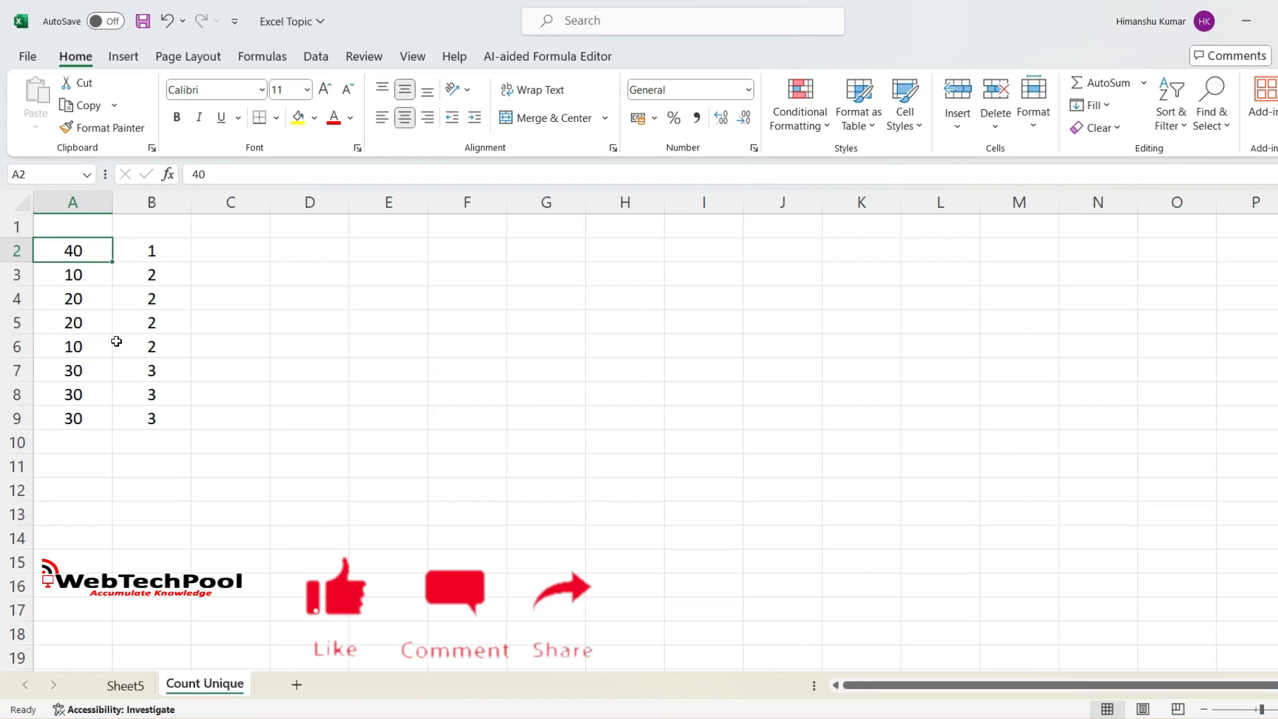
key(Right)
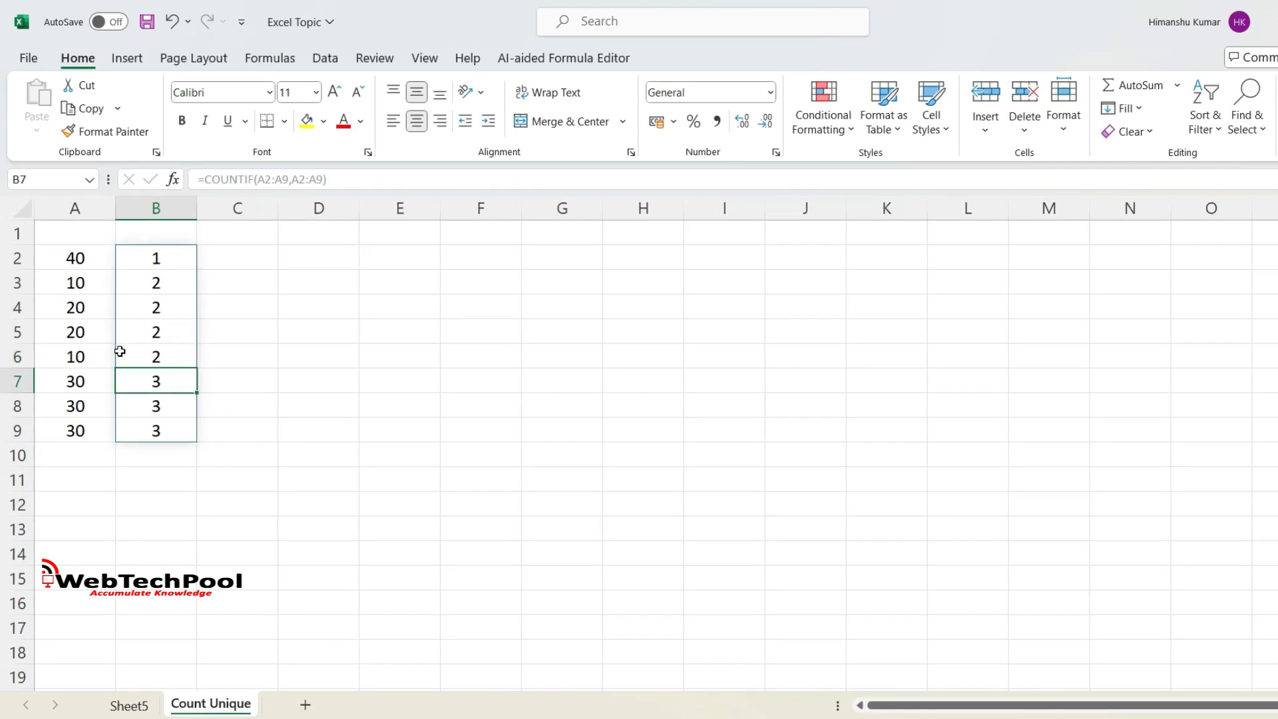
- Total the COUNTIF results by entering =SUM(B2#) in cell B10
key(alt+equal)
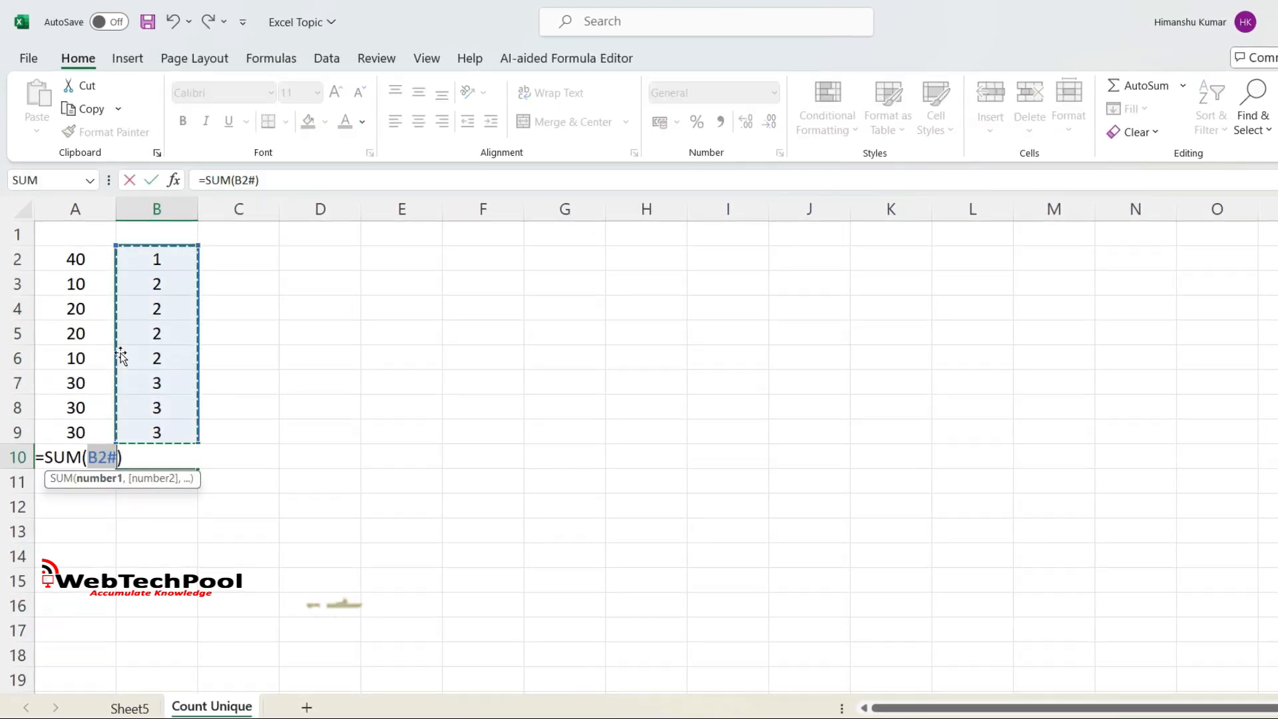
key(Return)
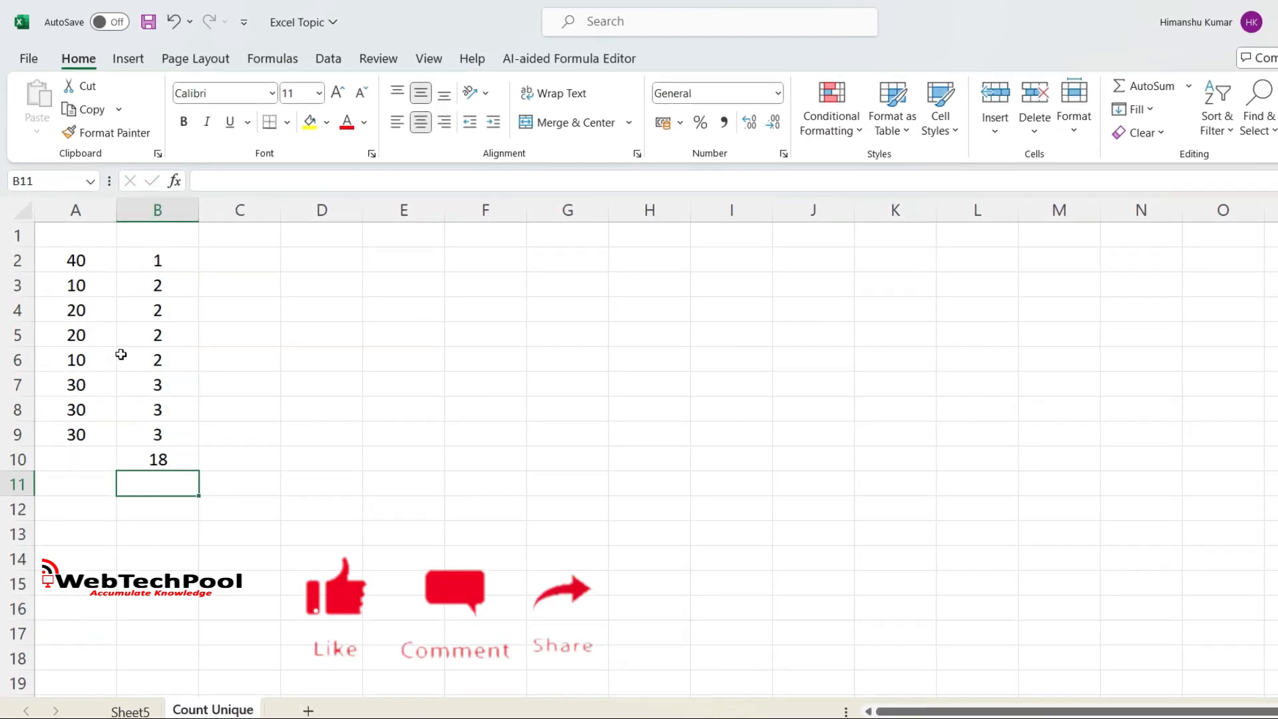
key(Up)
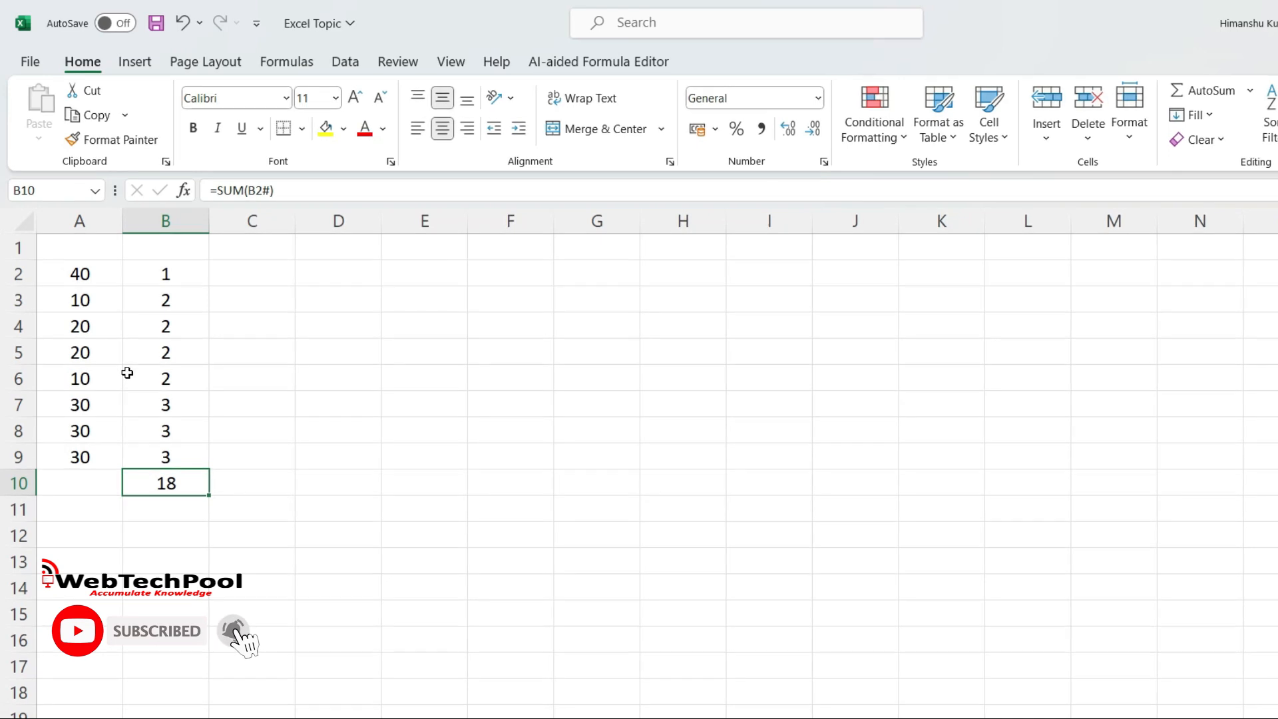
key(Return)
key(Up)
key(Left)
key(Right)
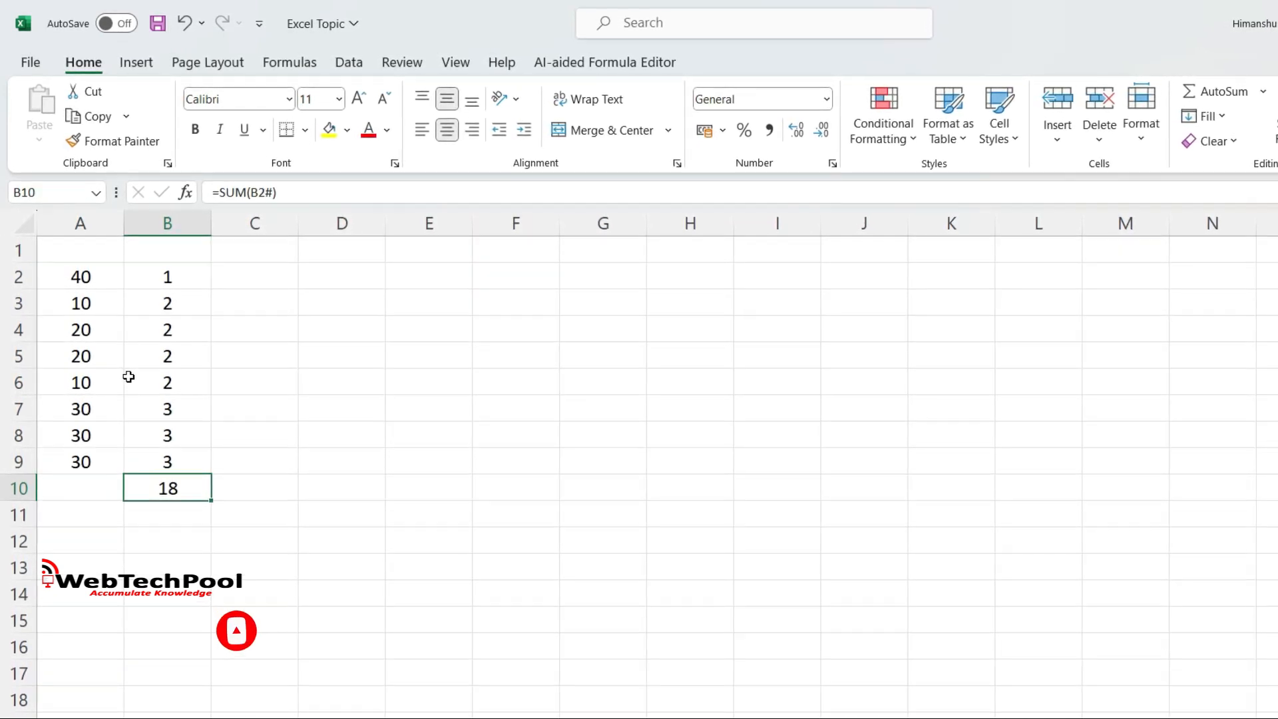
- Review the COUNTIF results in B2:B9 one by one against the matching numbers in column A
key(Up)
key(Up)
key(Up)
key(Up)
key(Up)
key(Up)
key(Up)
key(Up)
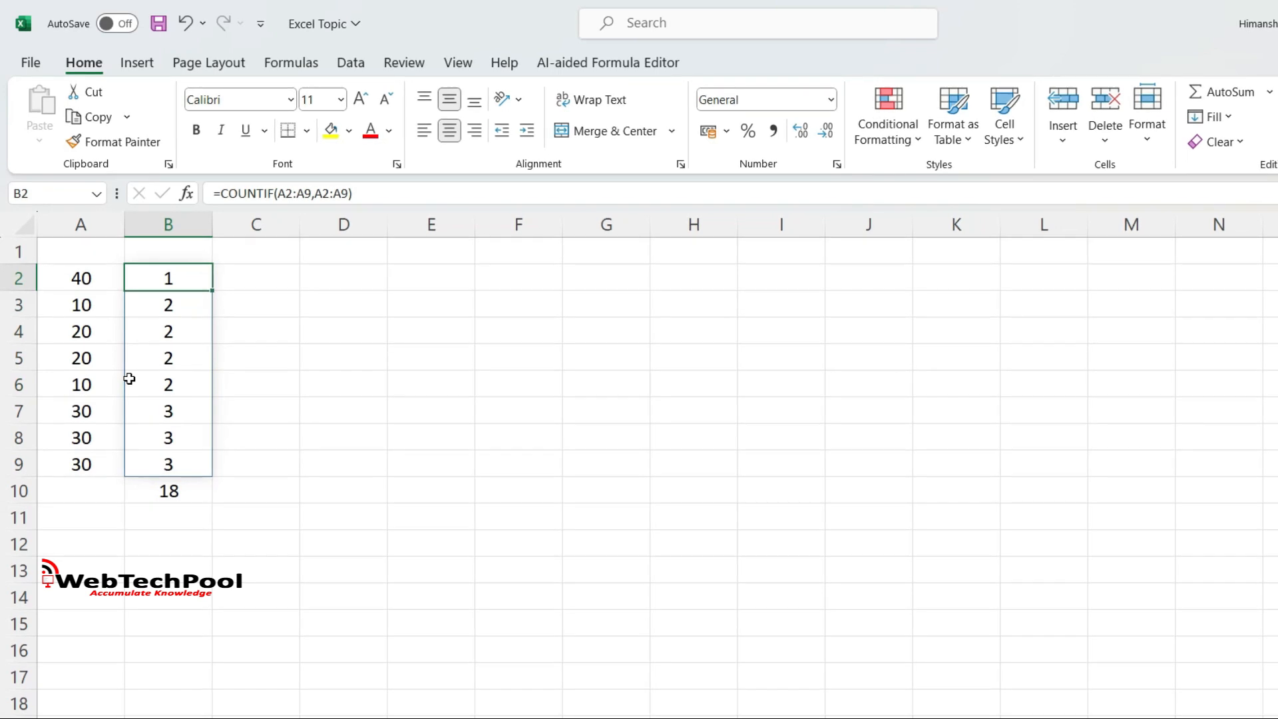
key(Left)
key(Right)
key(Down)
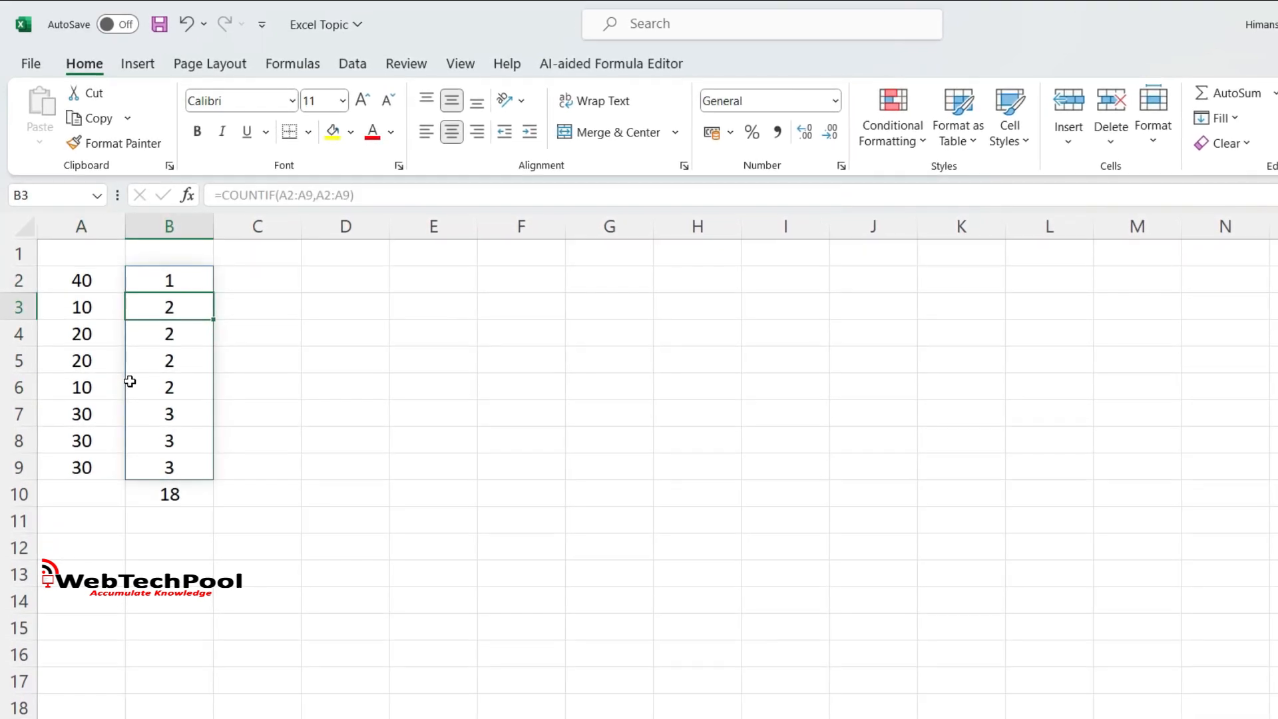
key(Down)
key(Down)
key(Down)
key(Down)
key(Down)
key(Down)
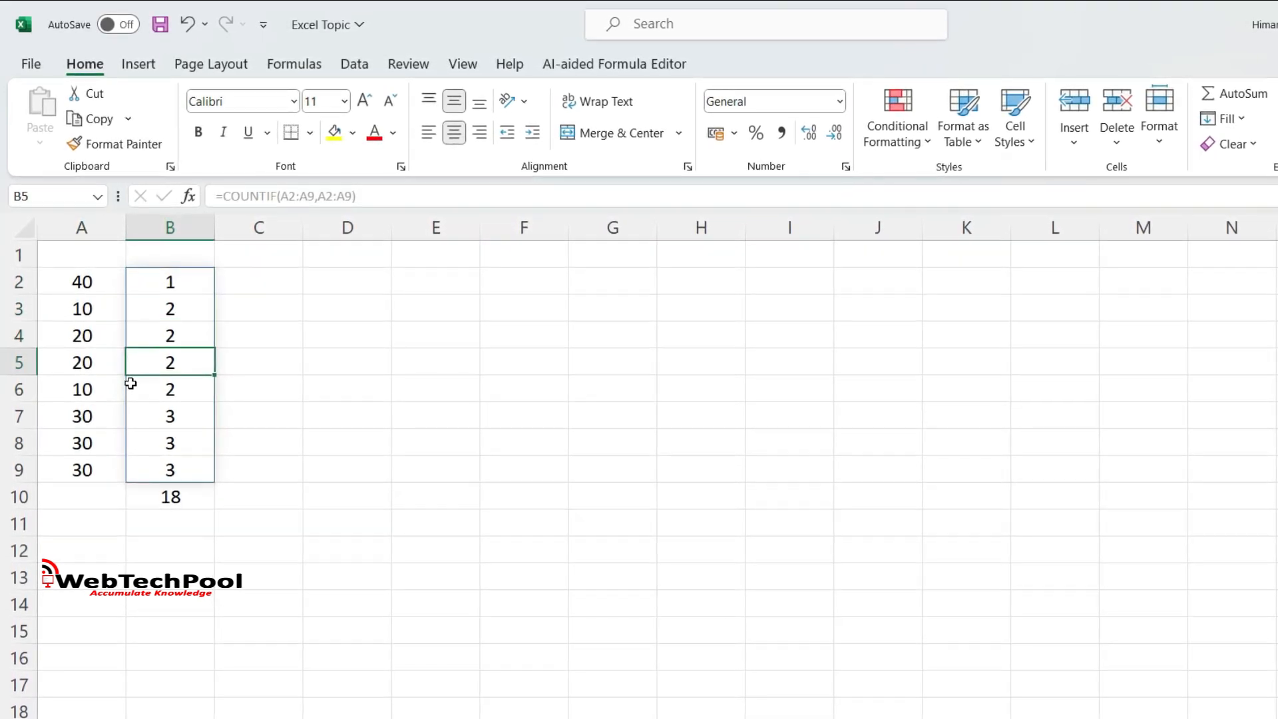
- Examine how the repeated counts in B2:B9 make up the total in cell B10
key(Left)
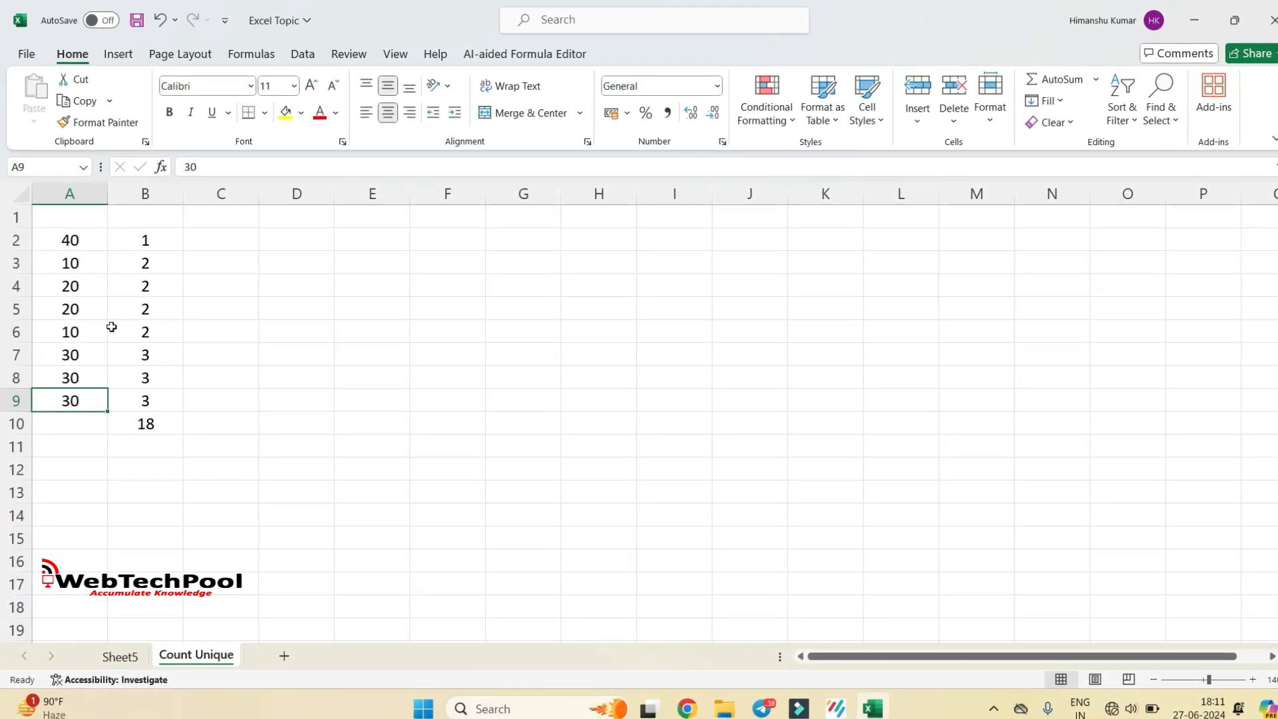
key(Right)
key(ctrl+shift+Up)
key(shift+Return)
key(shift+Return)
key(shift+Return)
key(shift+Return)
key(shift+Return)
key(shift+Return)
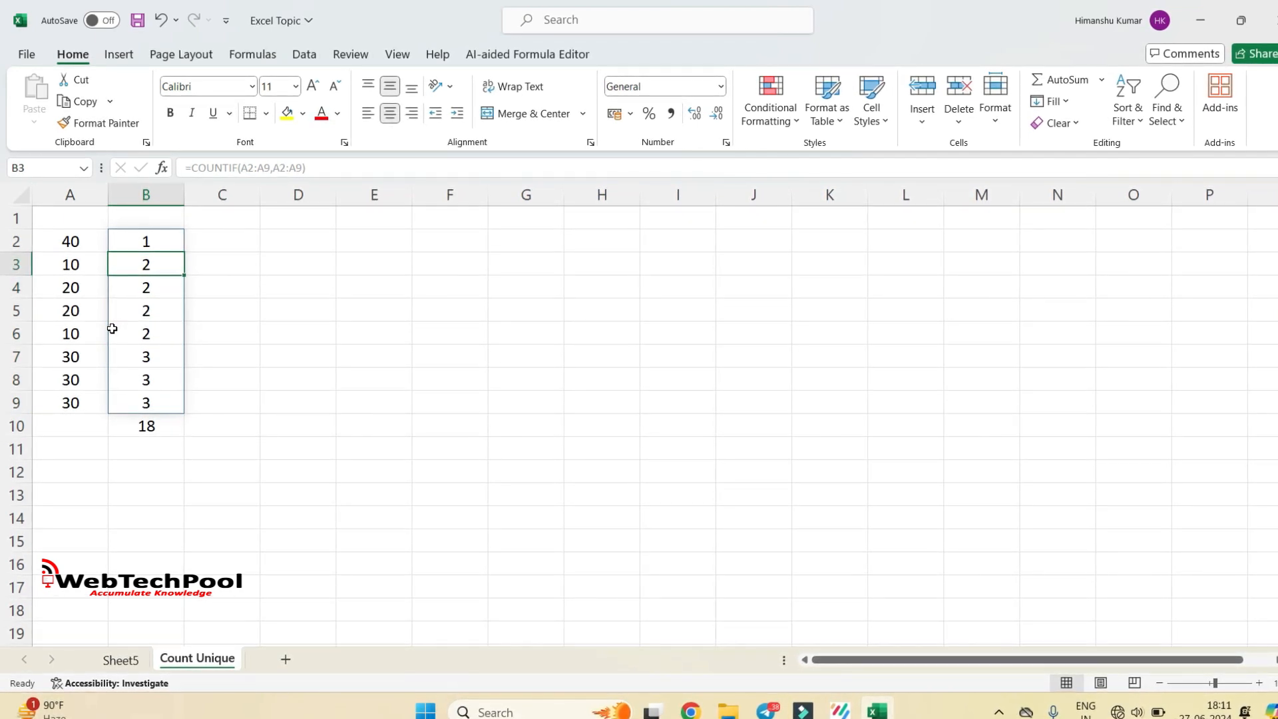
key(Return)
key(Return)
key(Return)
key(Down)
key(Down)
key(Down)
key(Down)
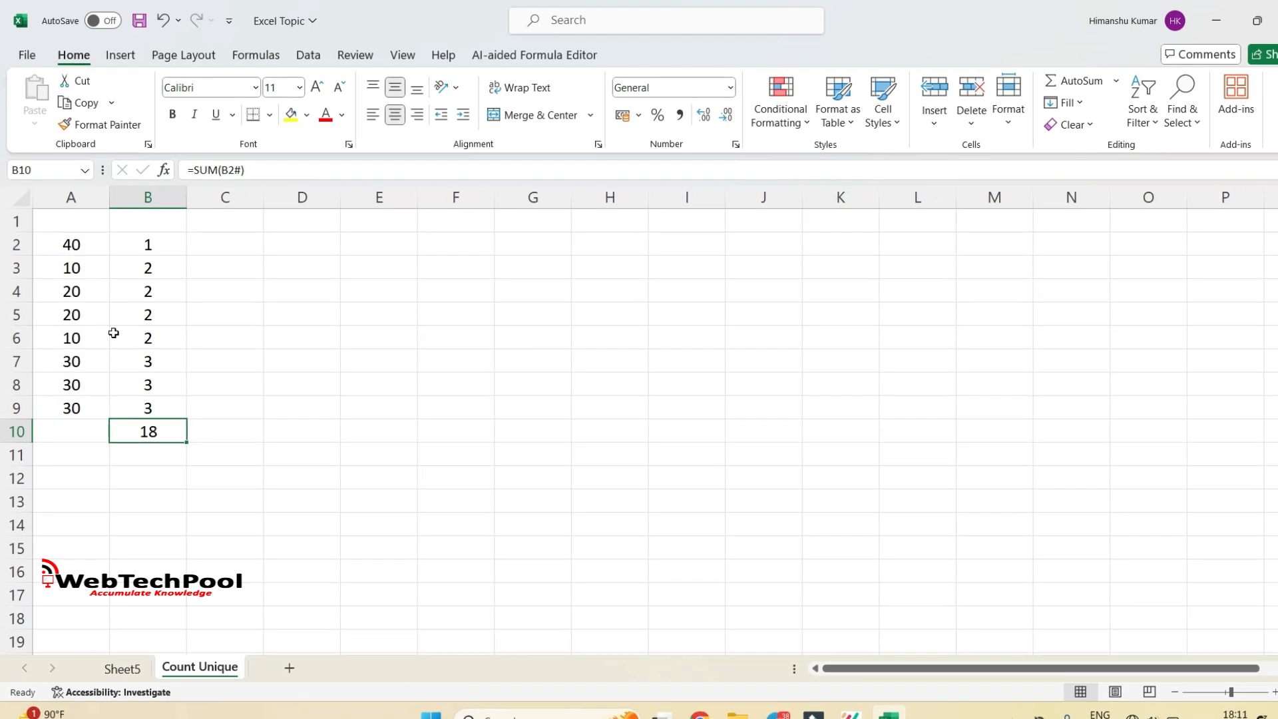
- Divide 1 by the first occurrence count by entering the formula =1/B2 in cell C2
key(Up)
key(Right)
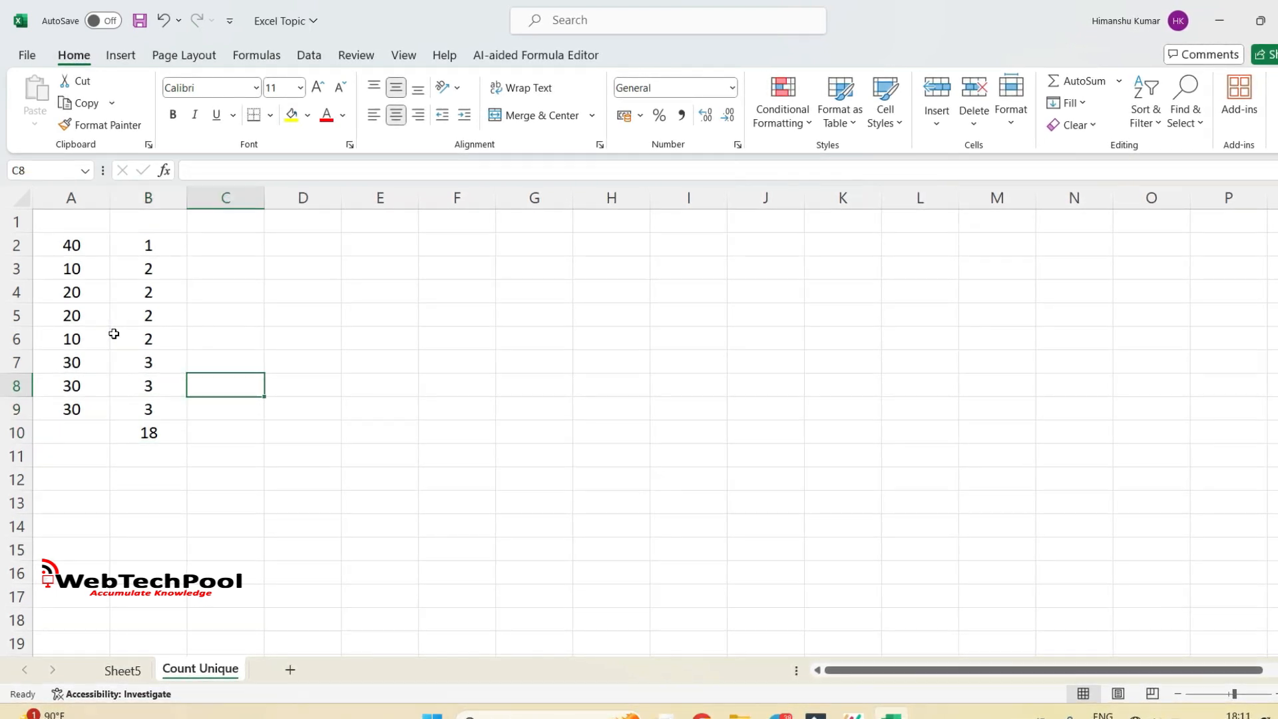
key(Up)
key(Up)
key(Up)
key(Up)
key(Up)
key(Up)
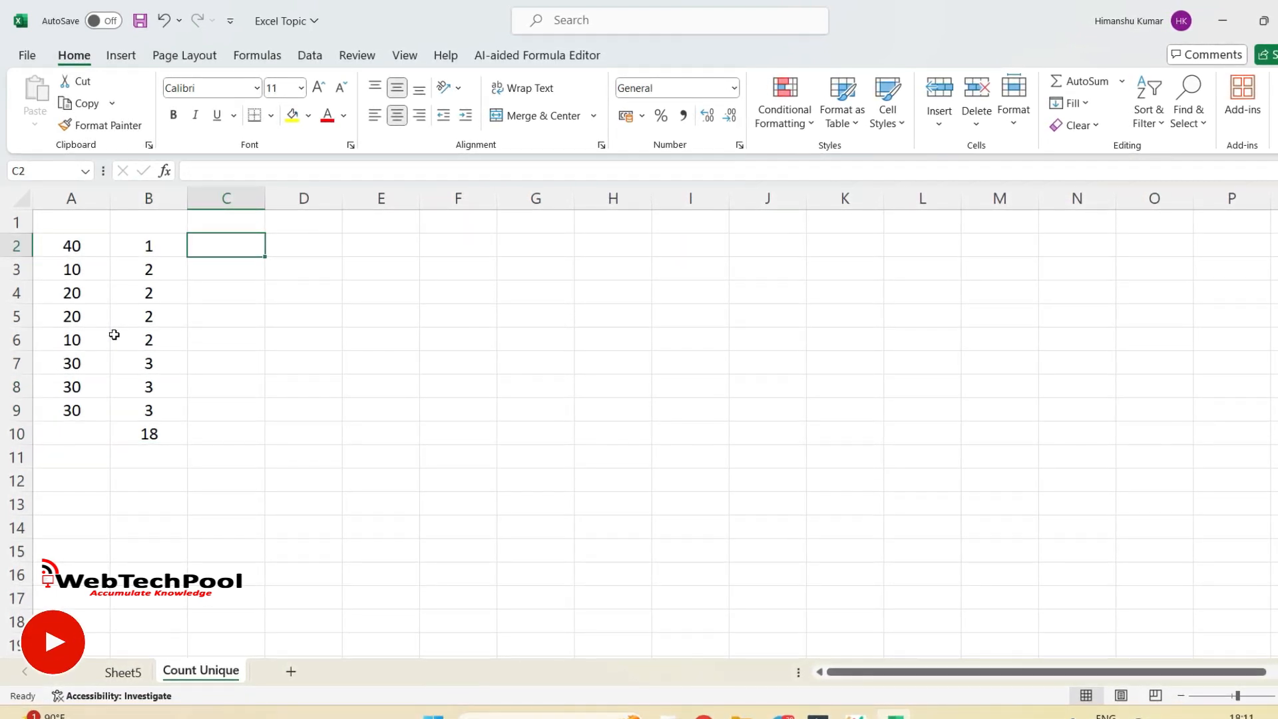
text(=1/)
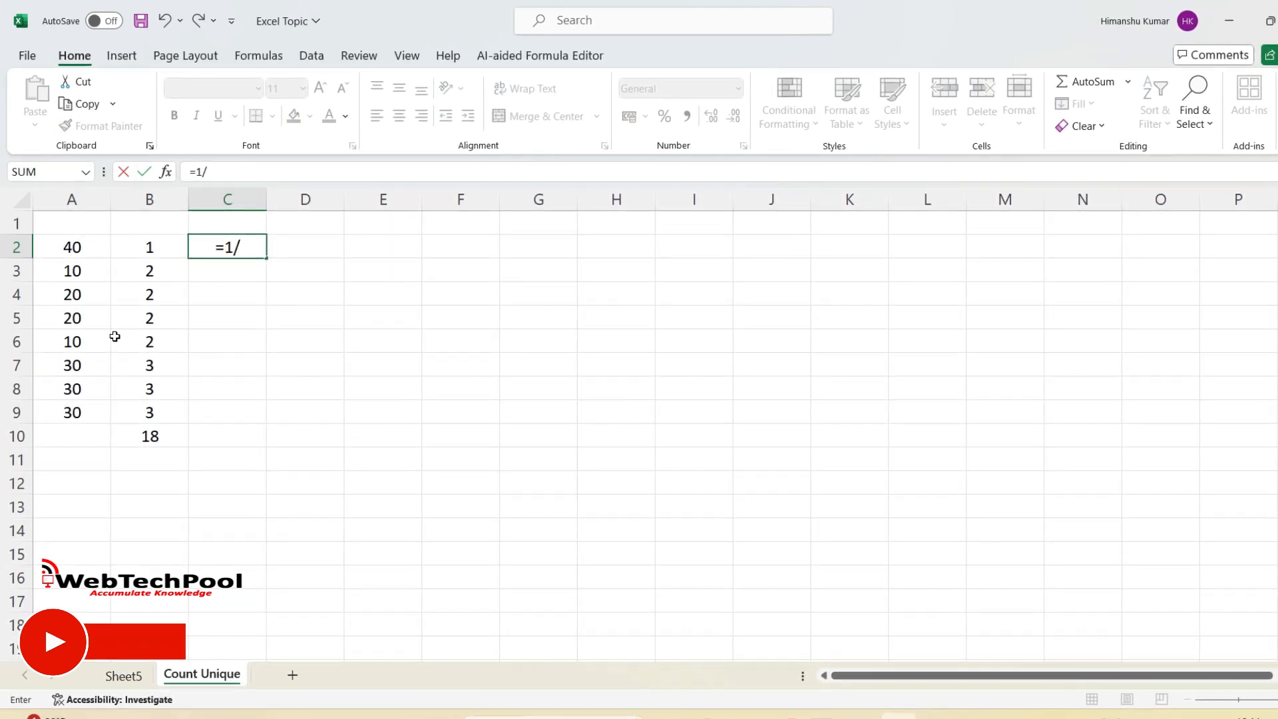
key(Left)
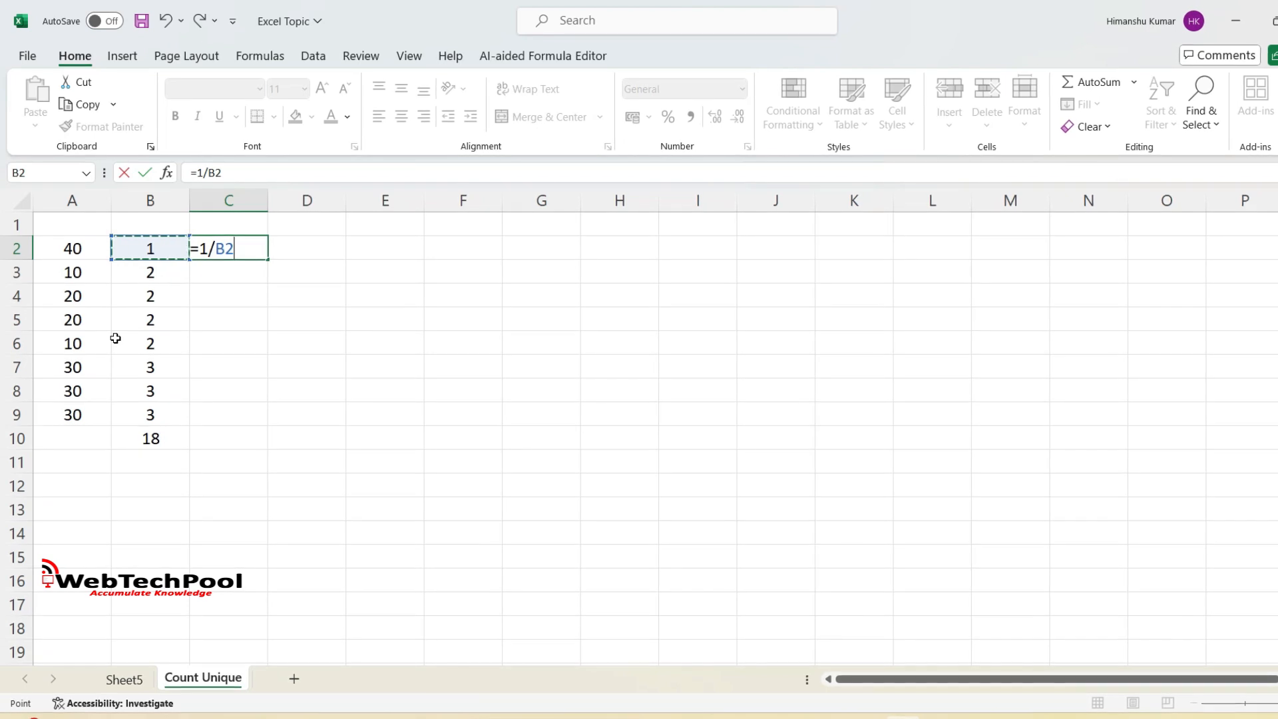
key(Return)
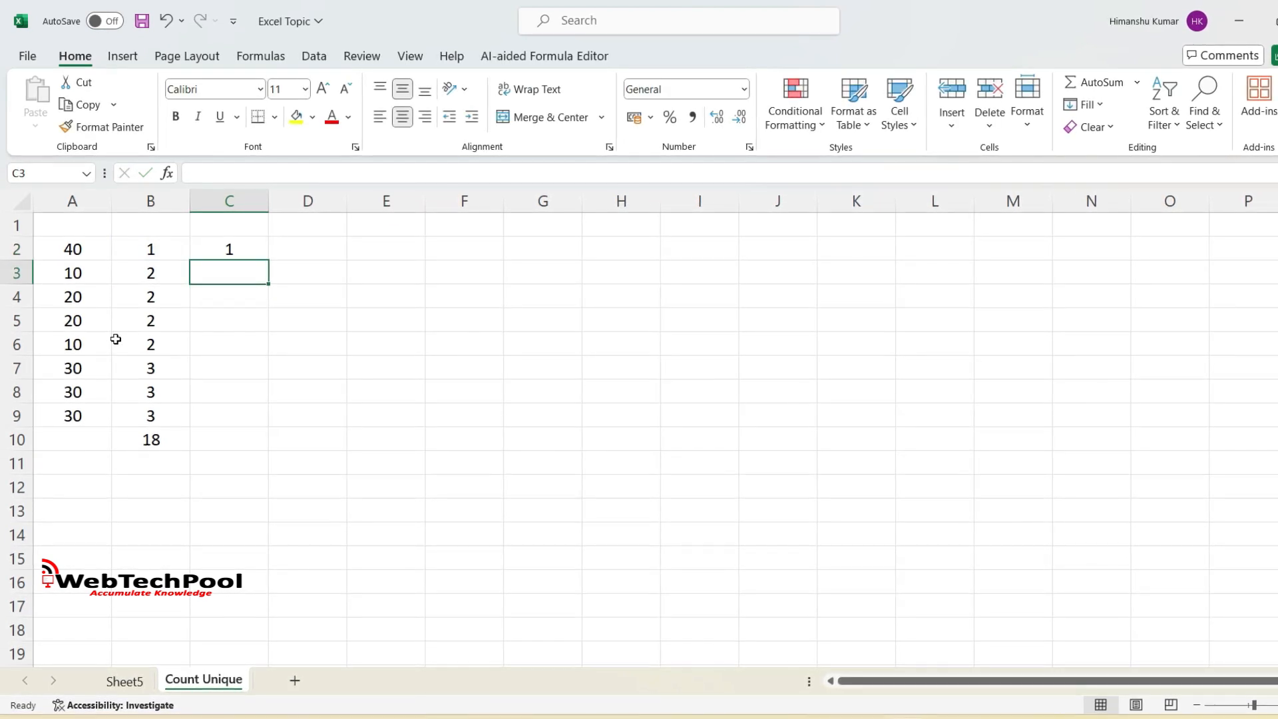
- Copy the =1/B2 formula from C2 down through cell C9
key(Up)
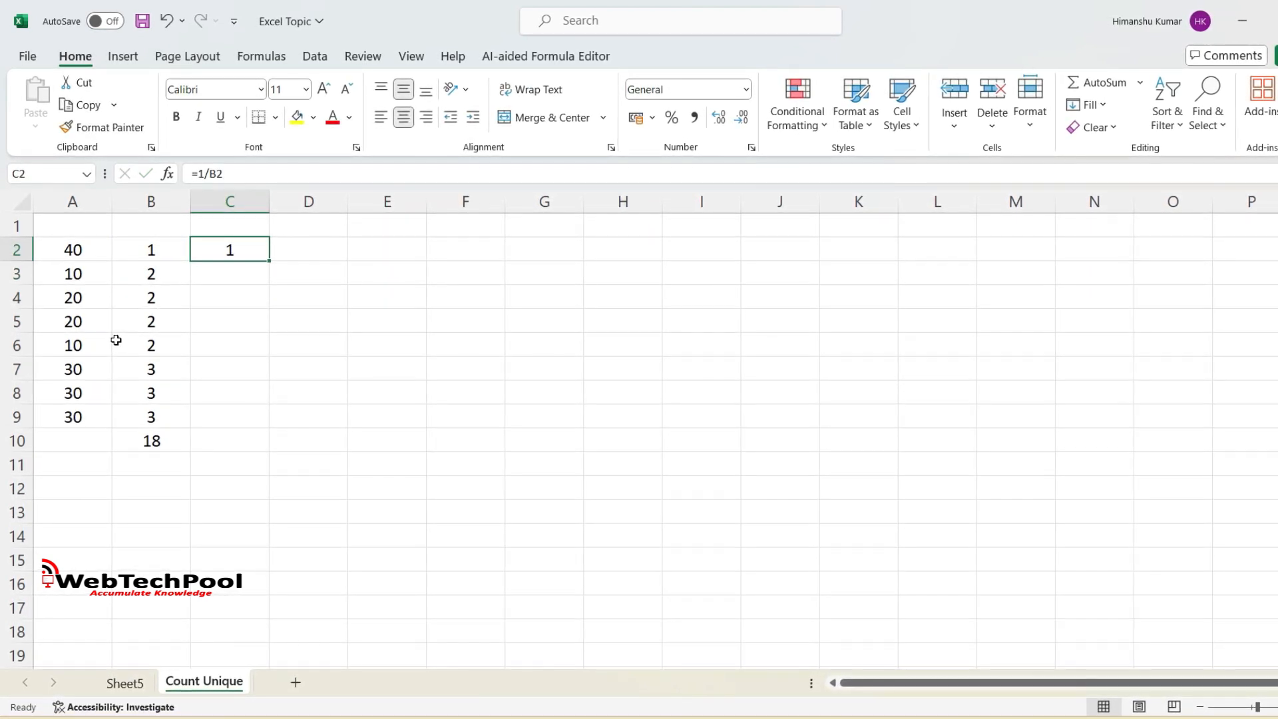
key(shift+Down)
key(ctrl+d)
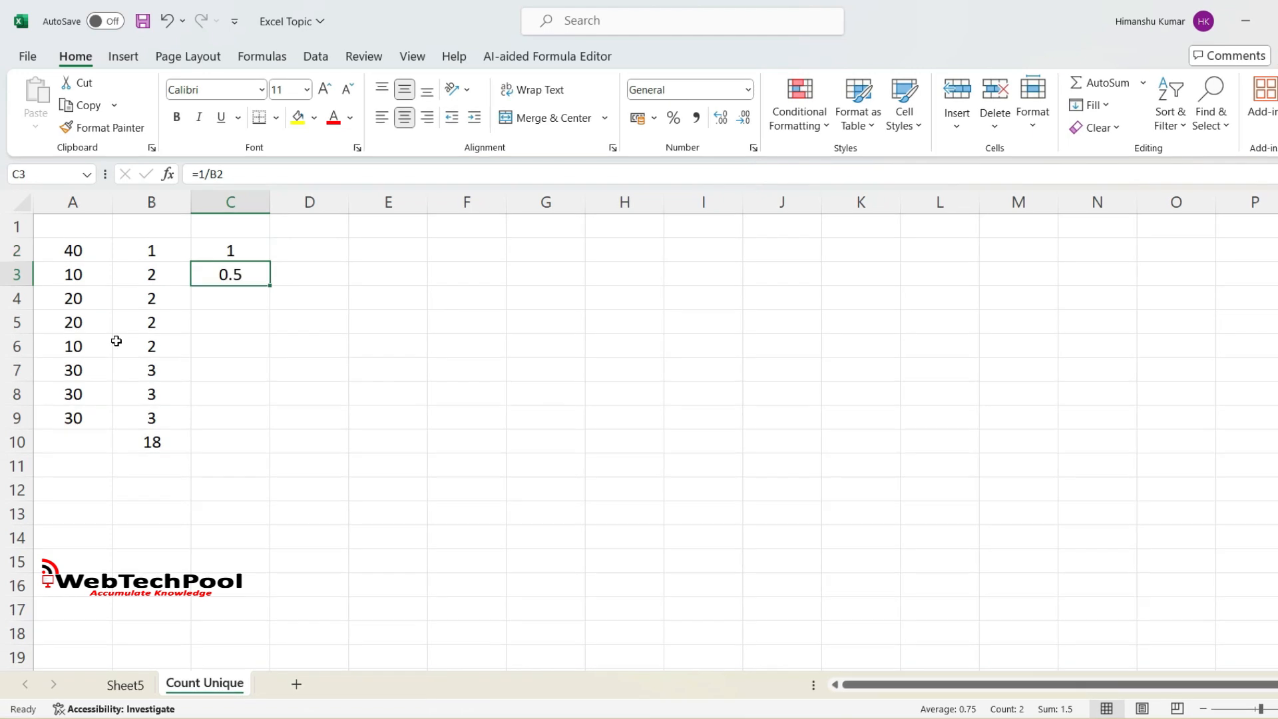
key(Down)
key(Up)
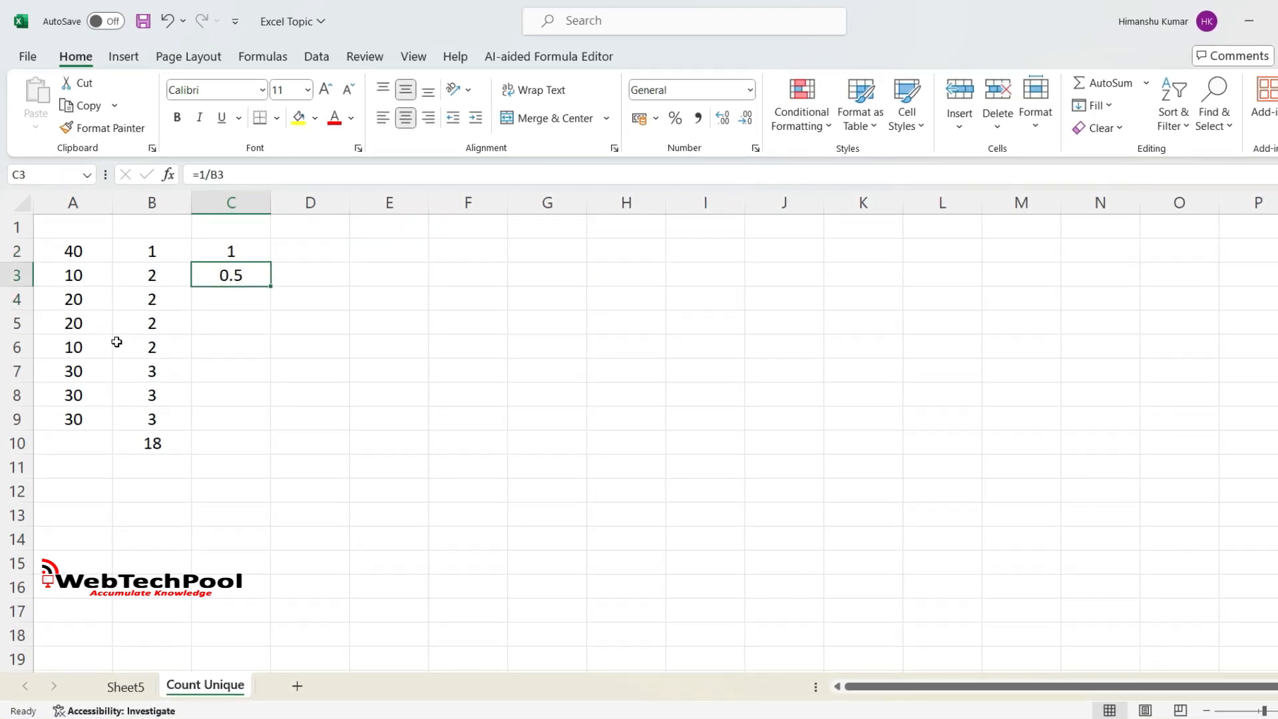
key(shift+Down)
key(shift+Down)
key(shift+Down)
key(shift+Down)
key(shift+Down)
key(shift+Down)
key(ctrl+d)
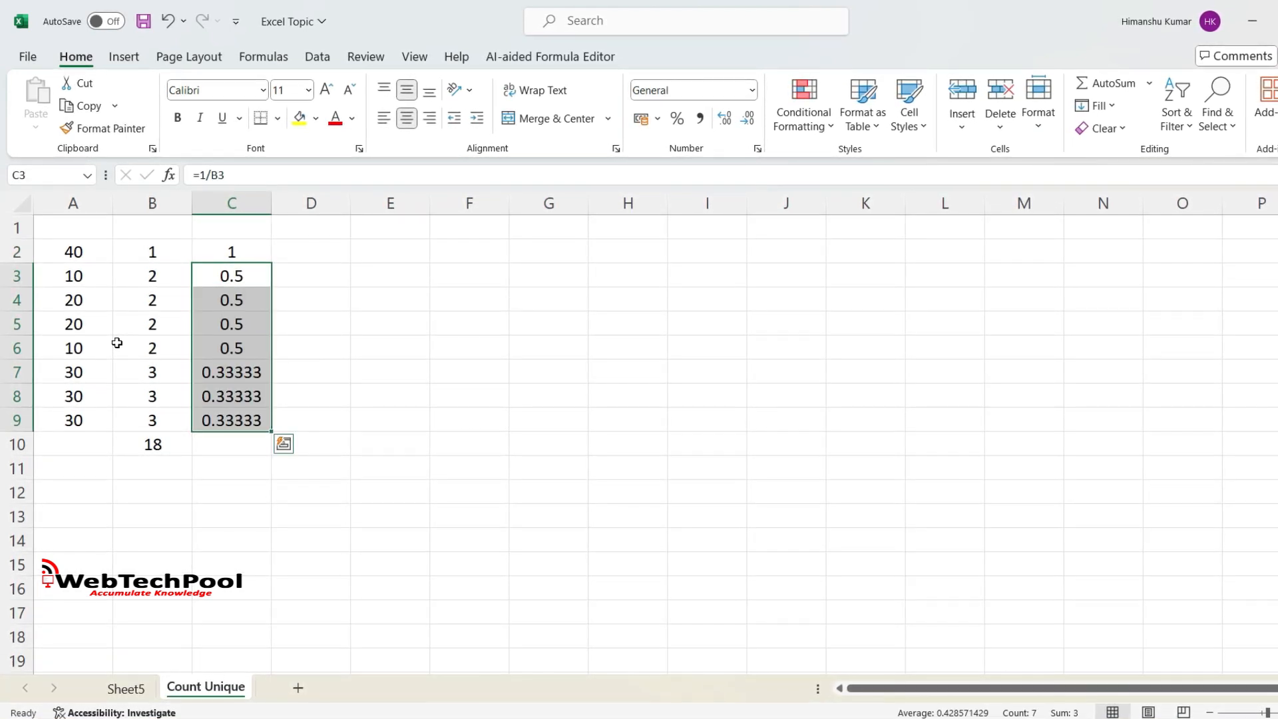
- Format the fractions in C3:C9 with the Number format, showing one decimal place
key(ctrl+shift+1)
key(Down)
key(Up)
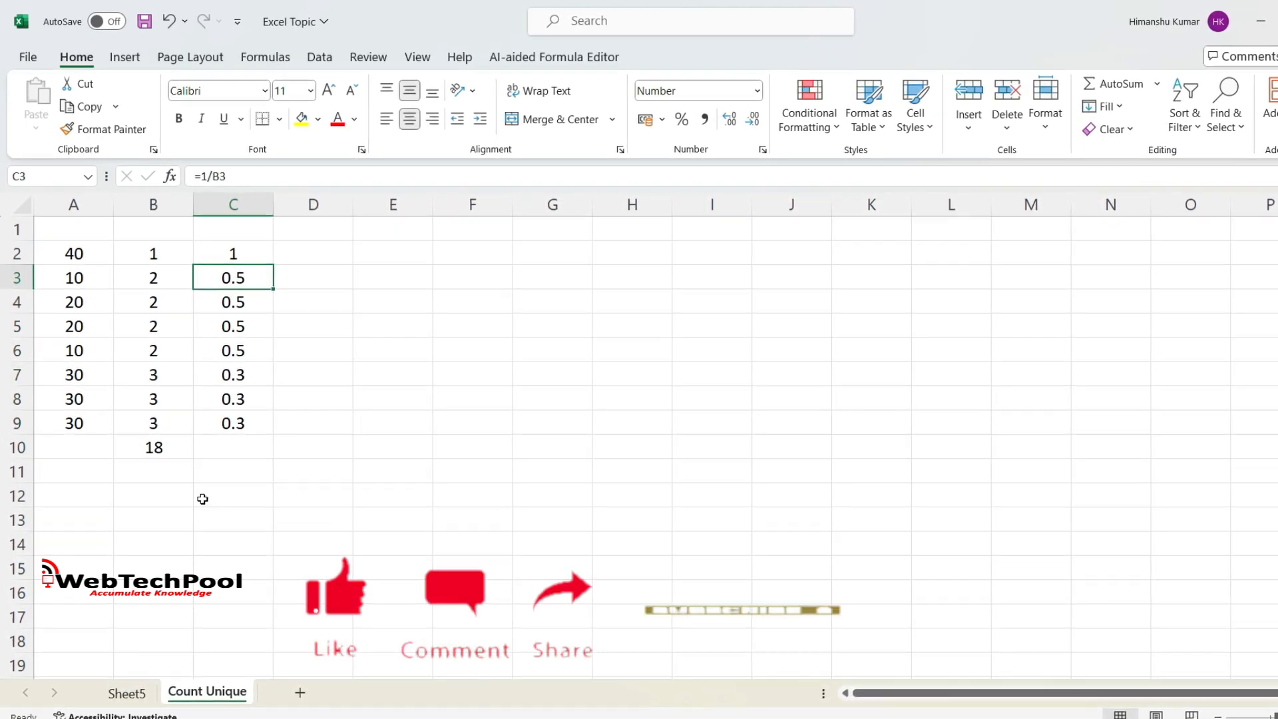
- Examine the reciprocals in C3:C6 that belong to the numbers occurring twice
key(Up)
key(Down)
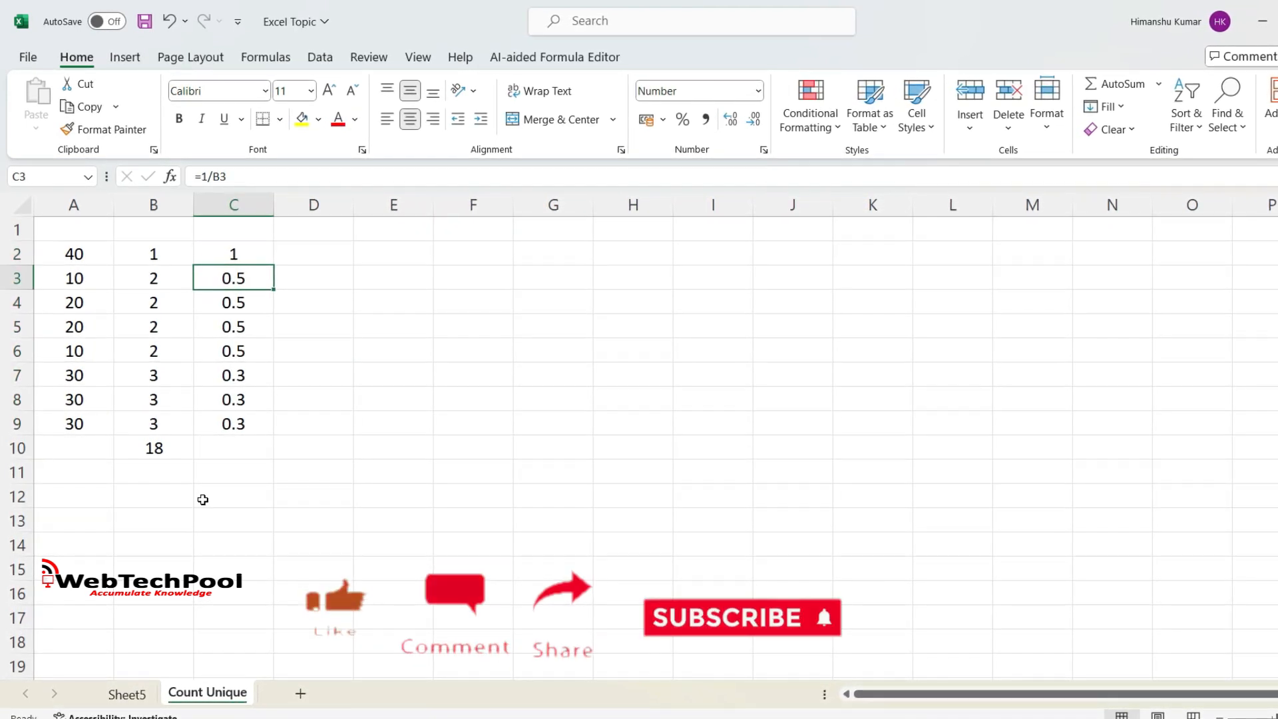
key(Down)
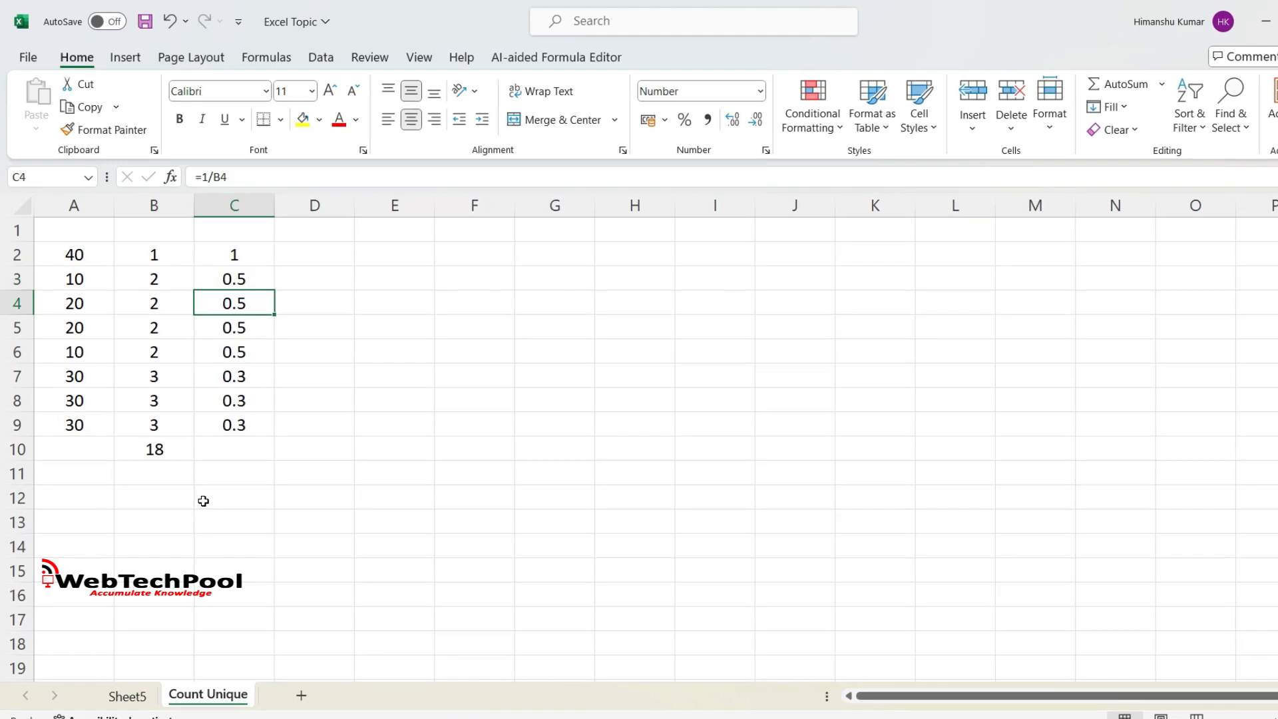
key(Up)
key(Up)
key(Down)
key(shift+Down)
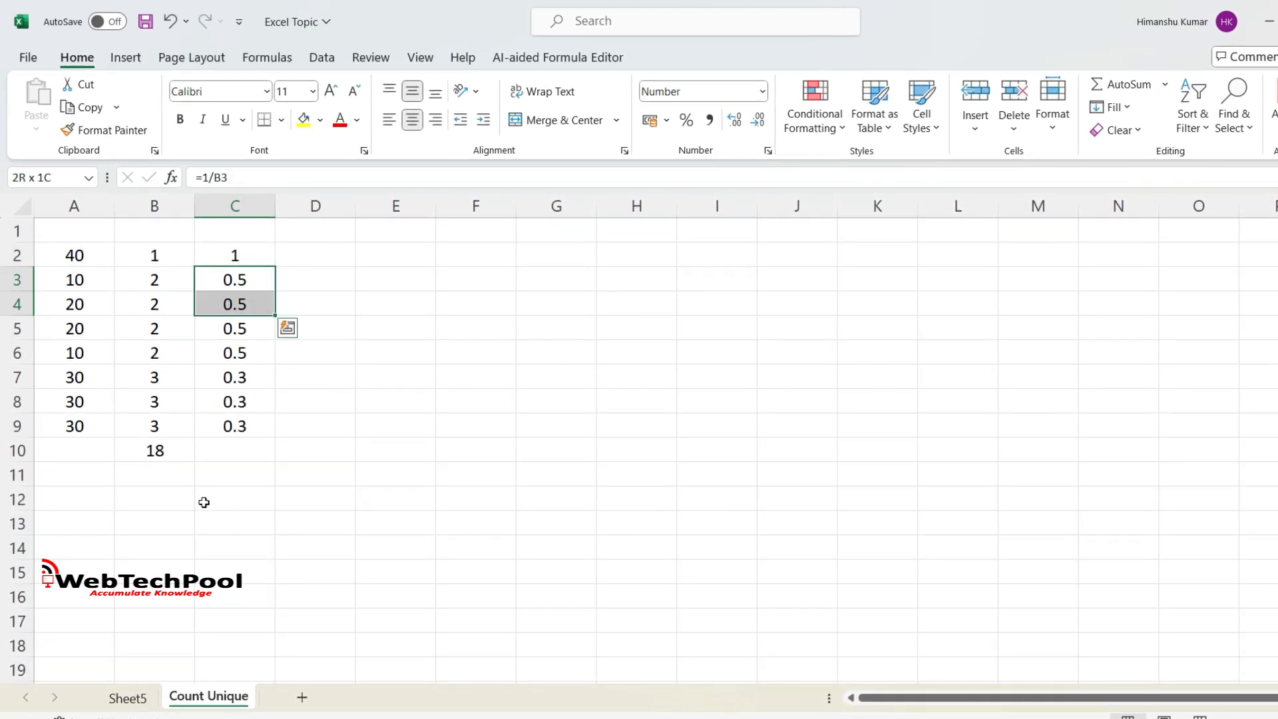
key(shift+Down)
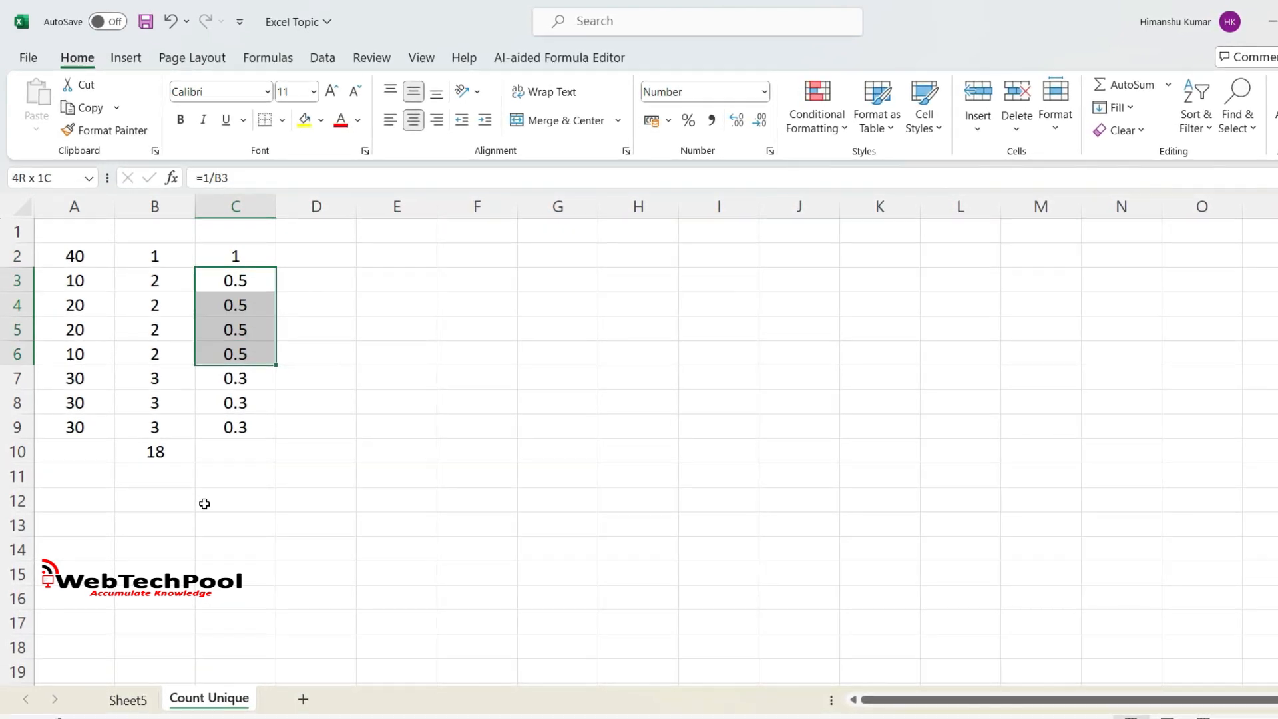
key(Down)
key(Up)
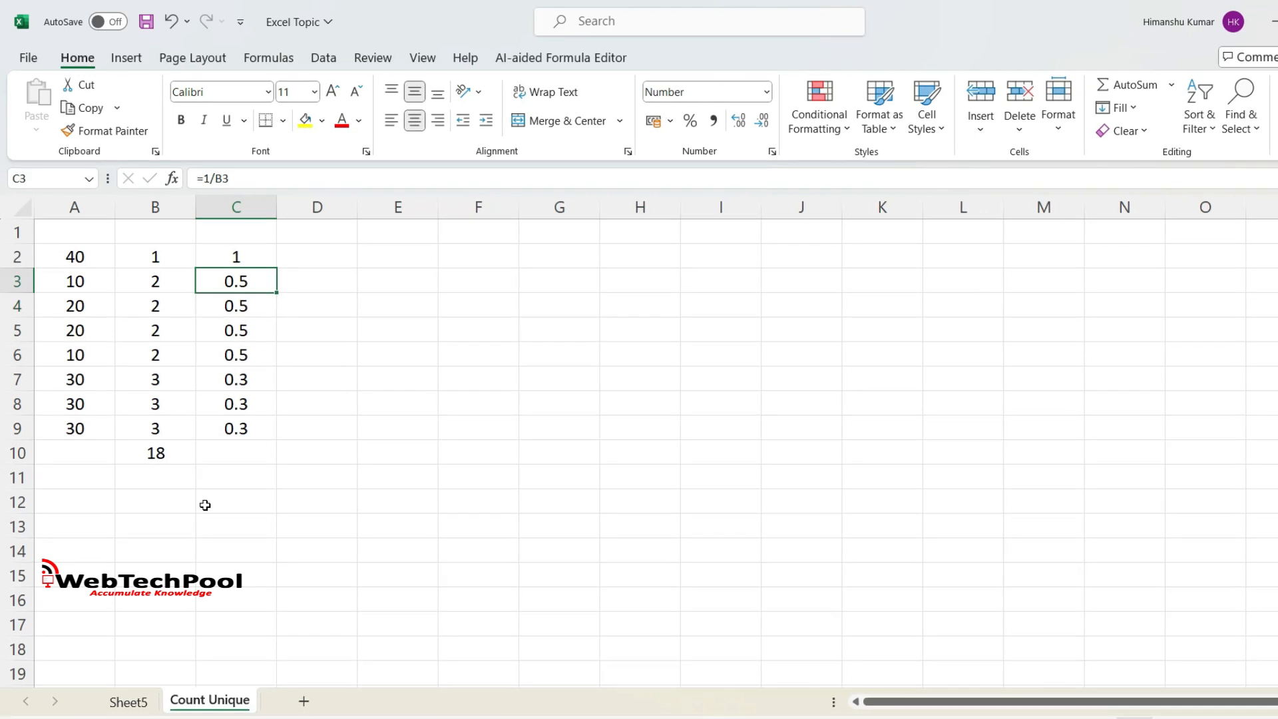
- Compare the reciprocals in column C with their COUNTIF counts in column B, including the group in C7:C9
key(Left)
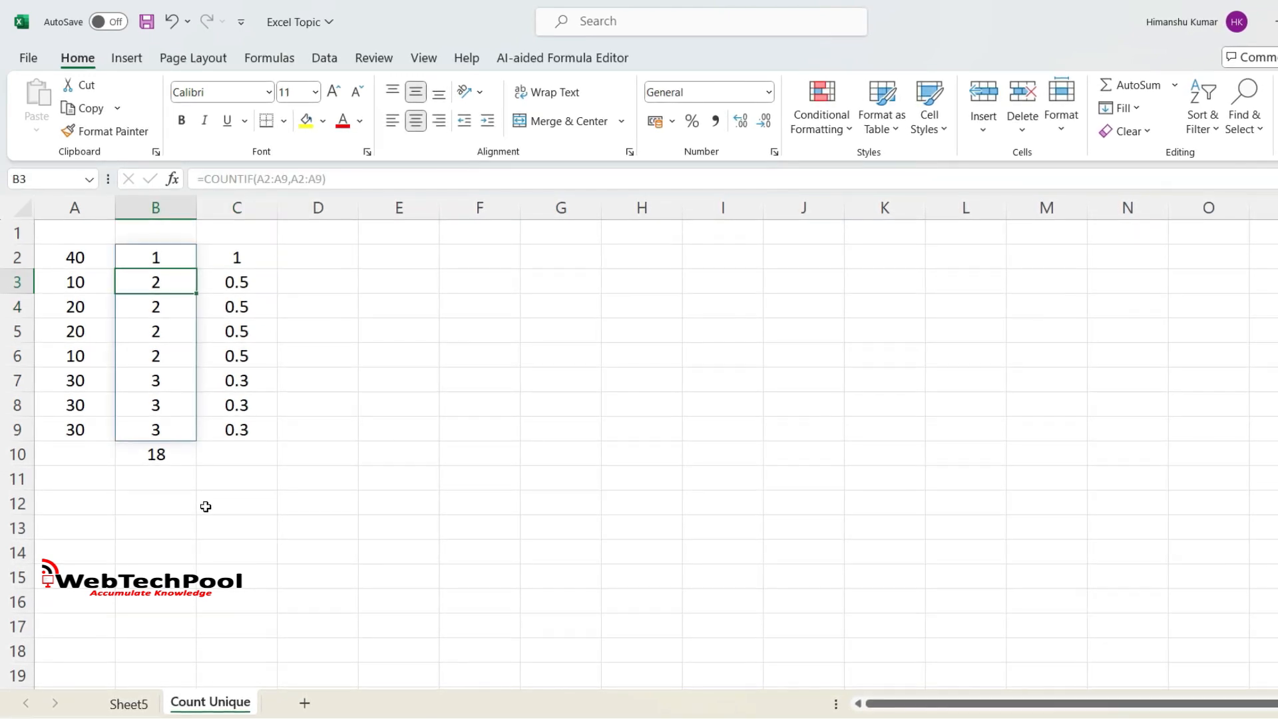
key(Right)
key(Down)
key(Left)
key(Right)
key(Down)
key(Down)
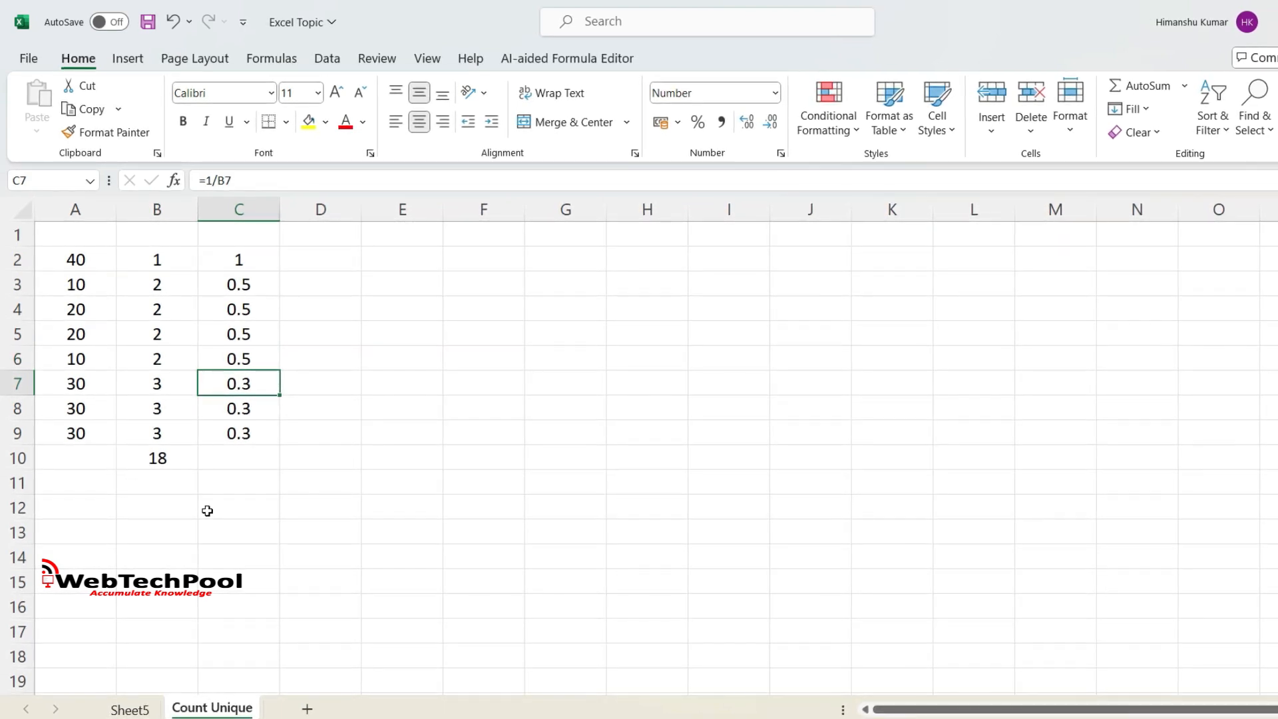
key(shift+Down)
key(shift+Down)
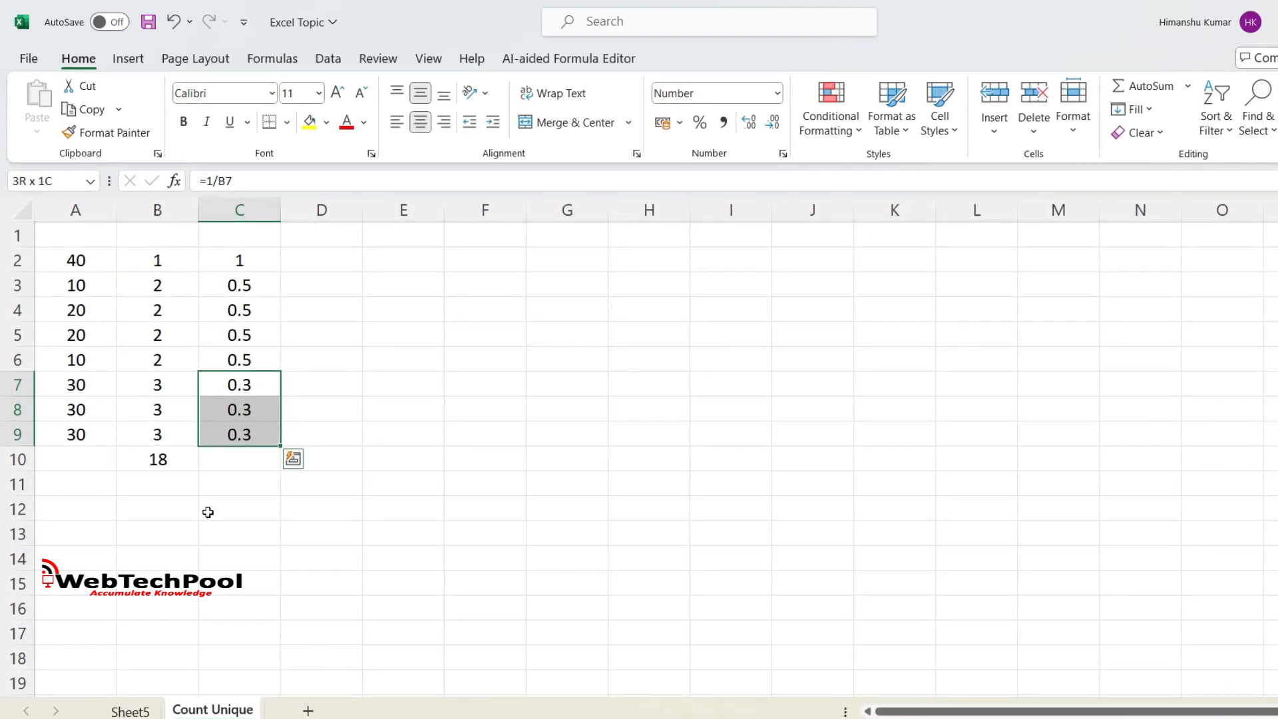
key(Up)
key(Up)
key(Up)
key(Up)
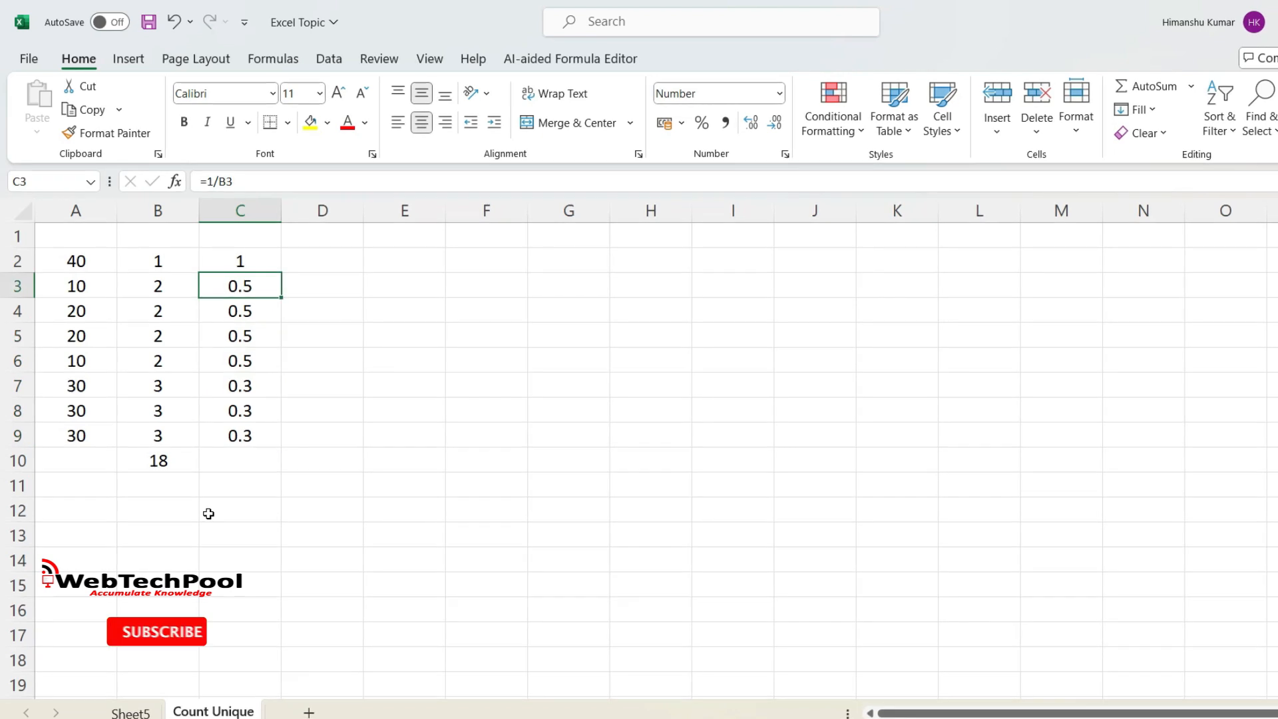
key(shift+Down)
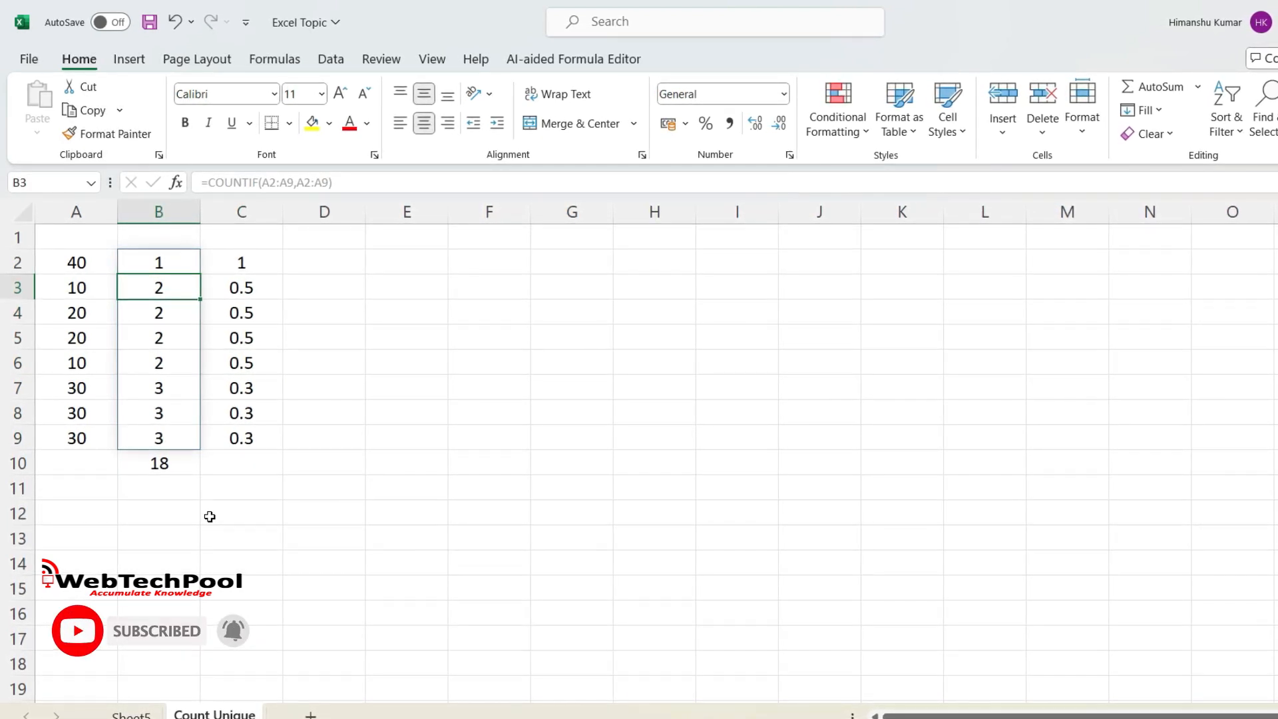
key(Right)
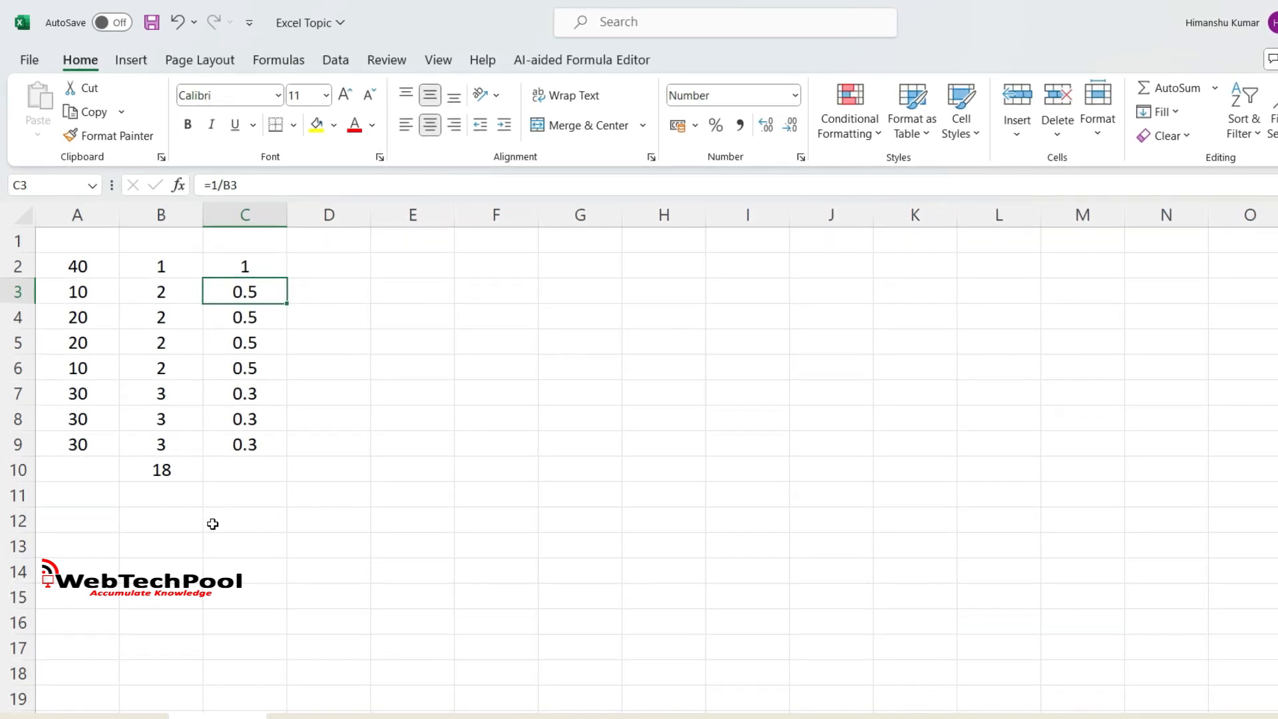
- Total the reciprocals in cell C10 with the formula =SUM(C2:C9)
key(Down)
key(Down)
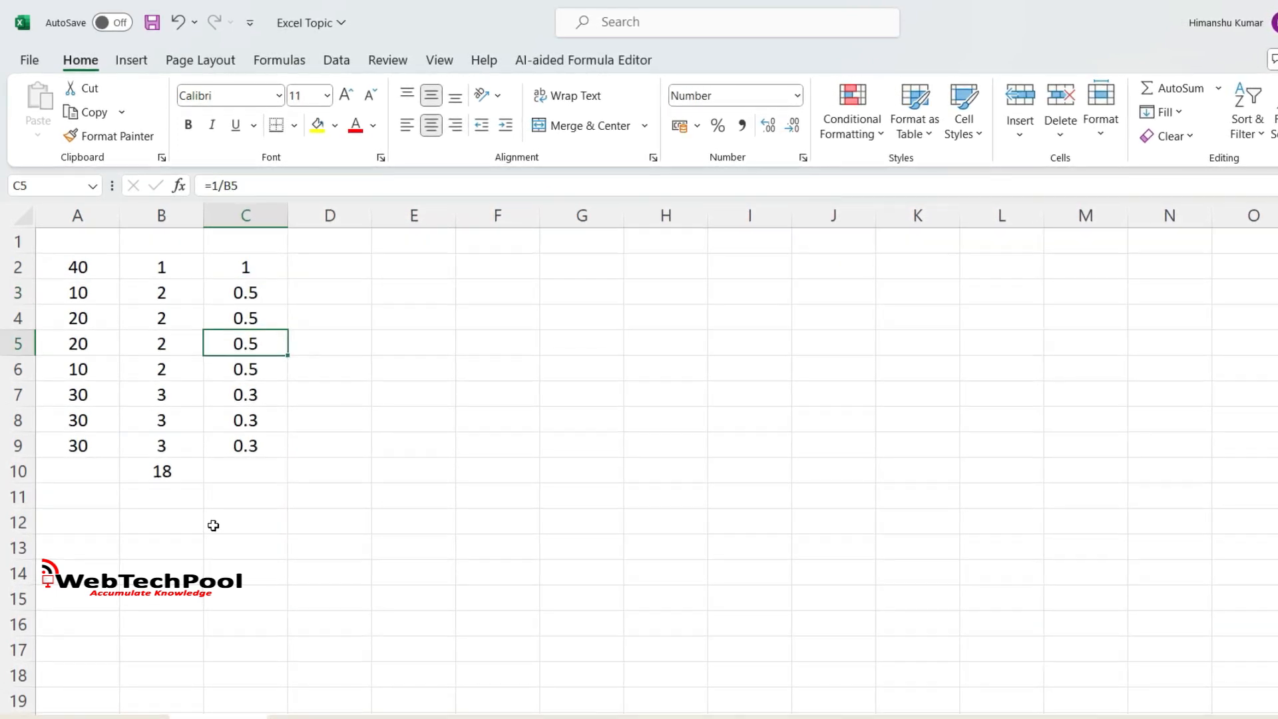
key(Down)
key(Down)
key(Down)
key(Down)
key(Down)
key(alt+equal)
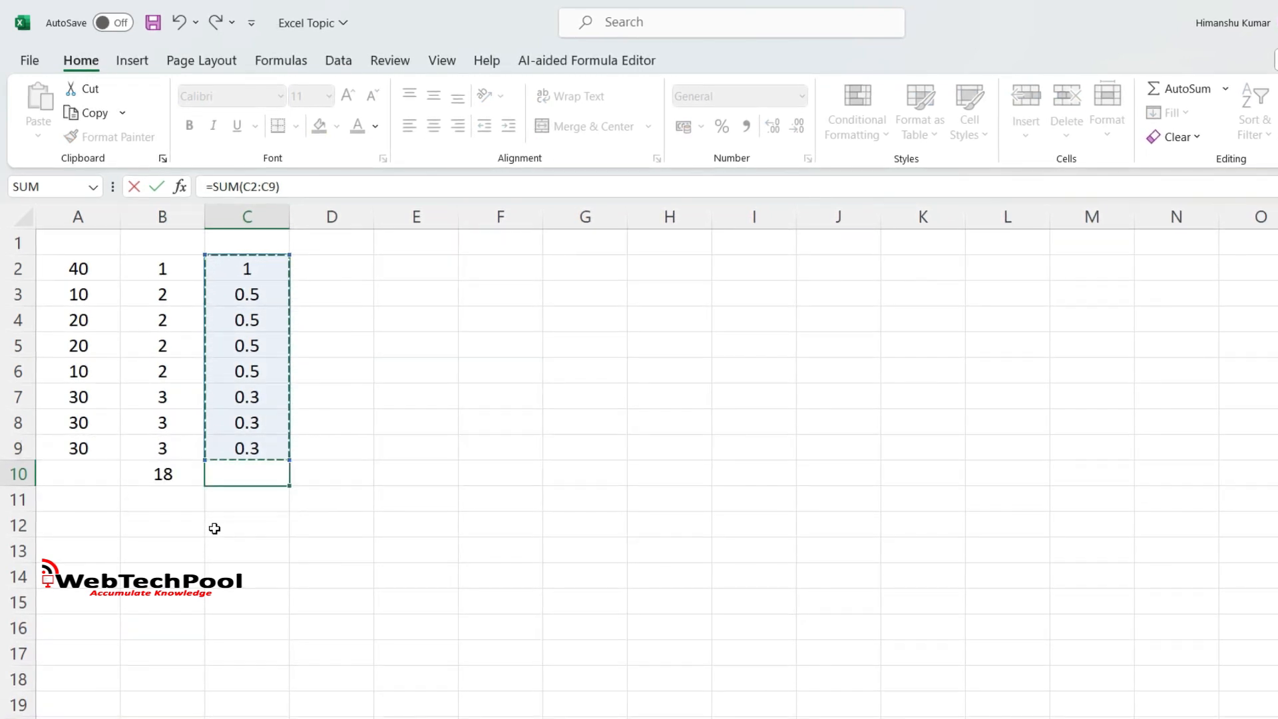
key(Return)
key(Up)
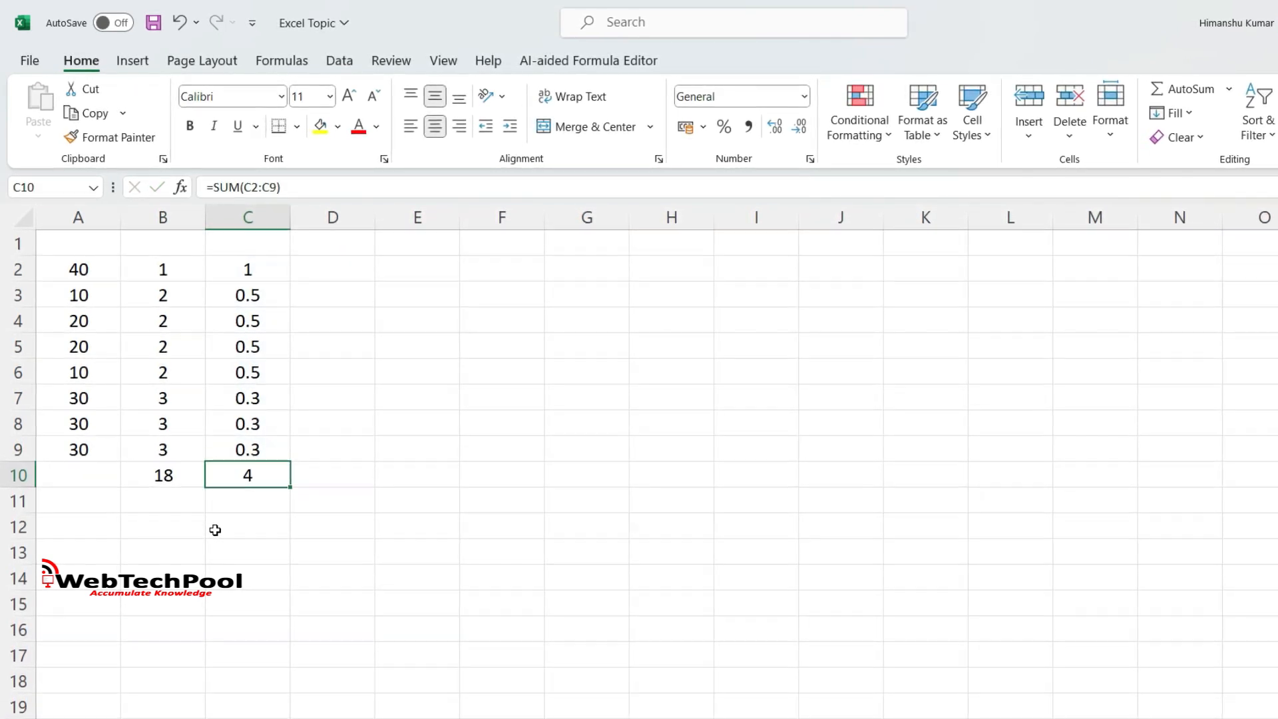
- Review the counts in B2:B9 and the reciprocals in C2:C9 that feed the sum in cell C10
key(Left)
key(Up)
key(Up)
key(Up)
key(Up)
key(Up)
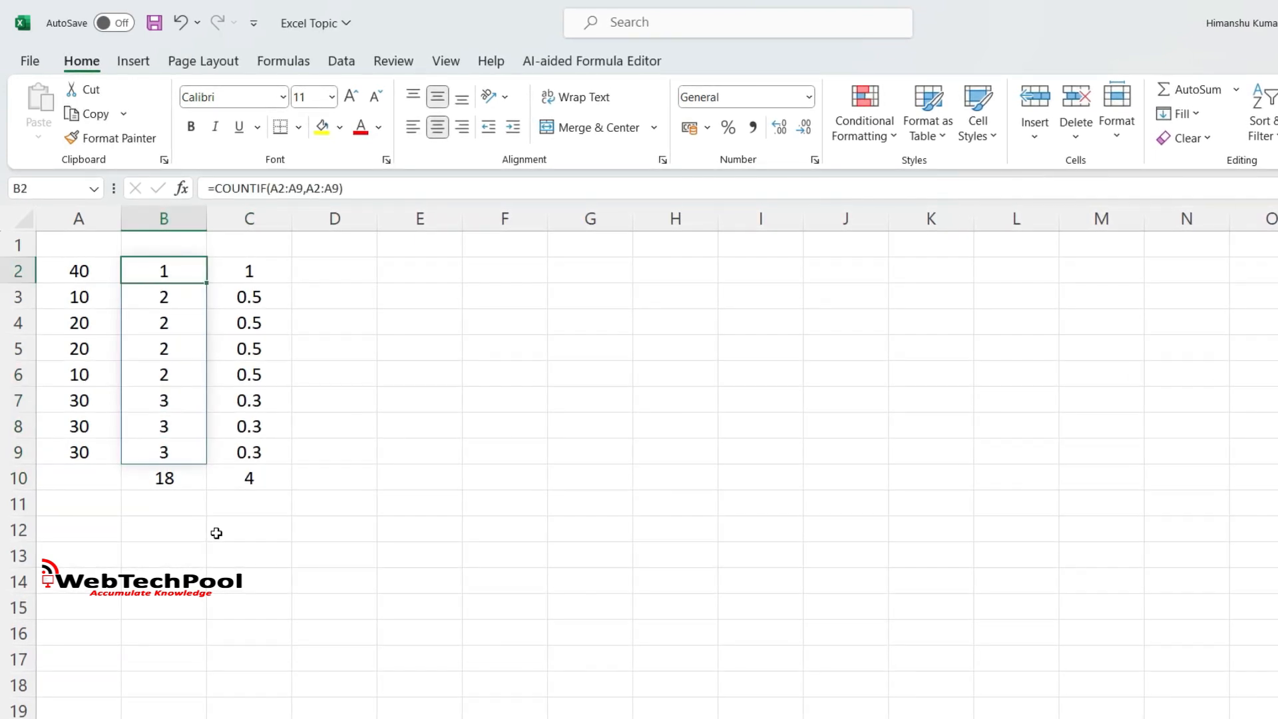
key(shift+Down)
key(shift+Down)
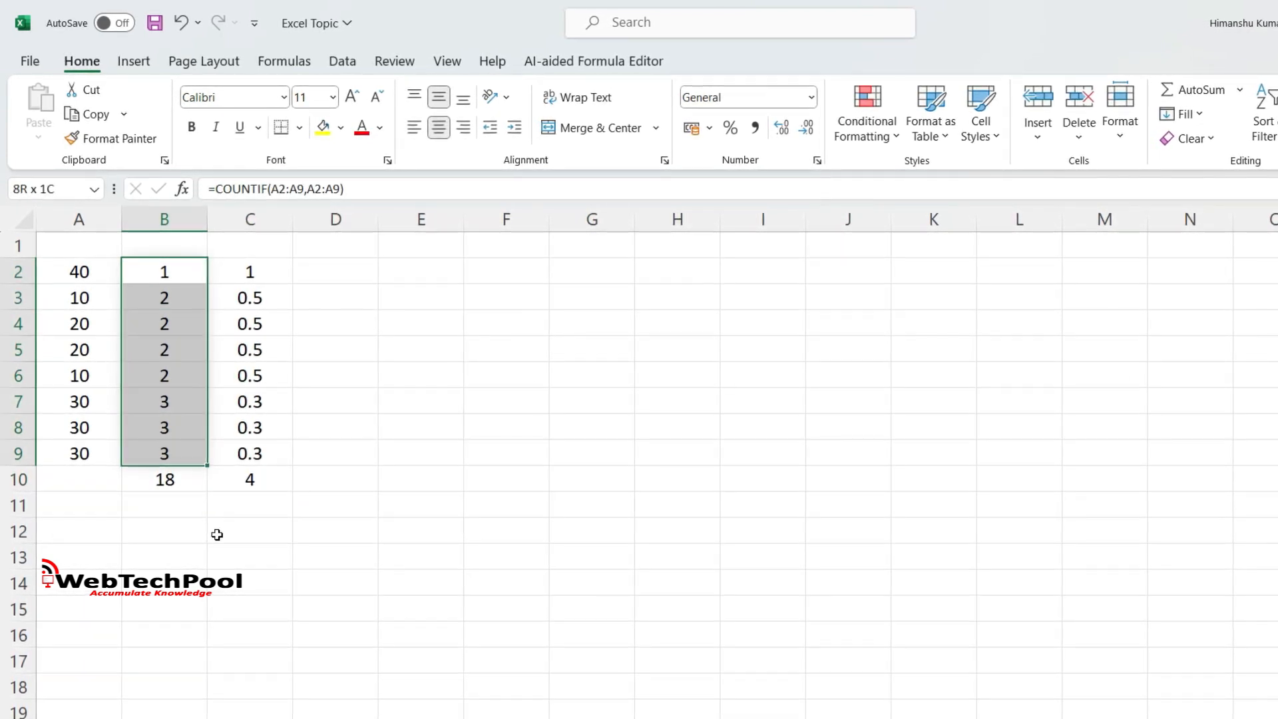
key(Right)
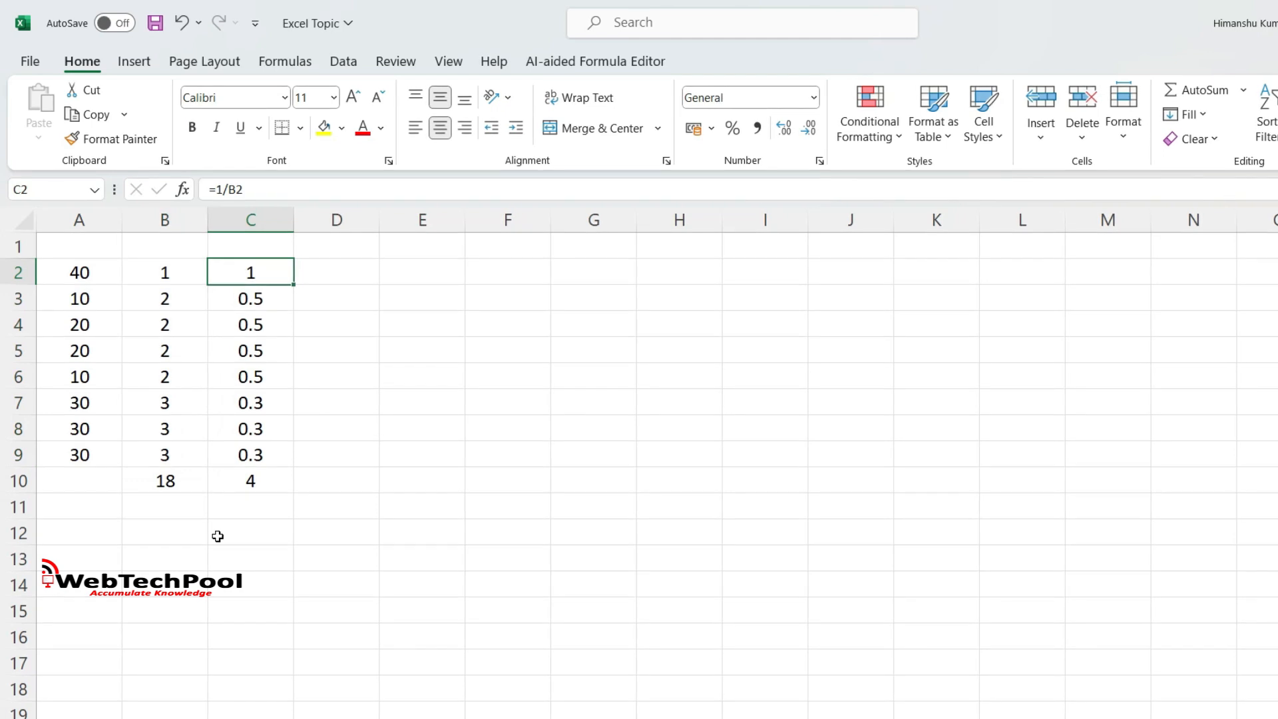
key(shift+Down)
key(shift+Down)
key(shift+Down)
key(shift+Down)
key(shift+Down)
key(shift+Down)
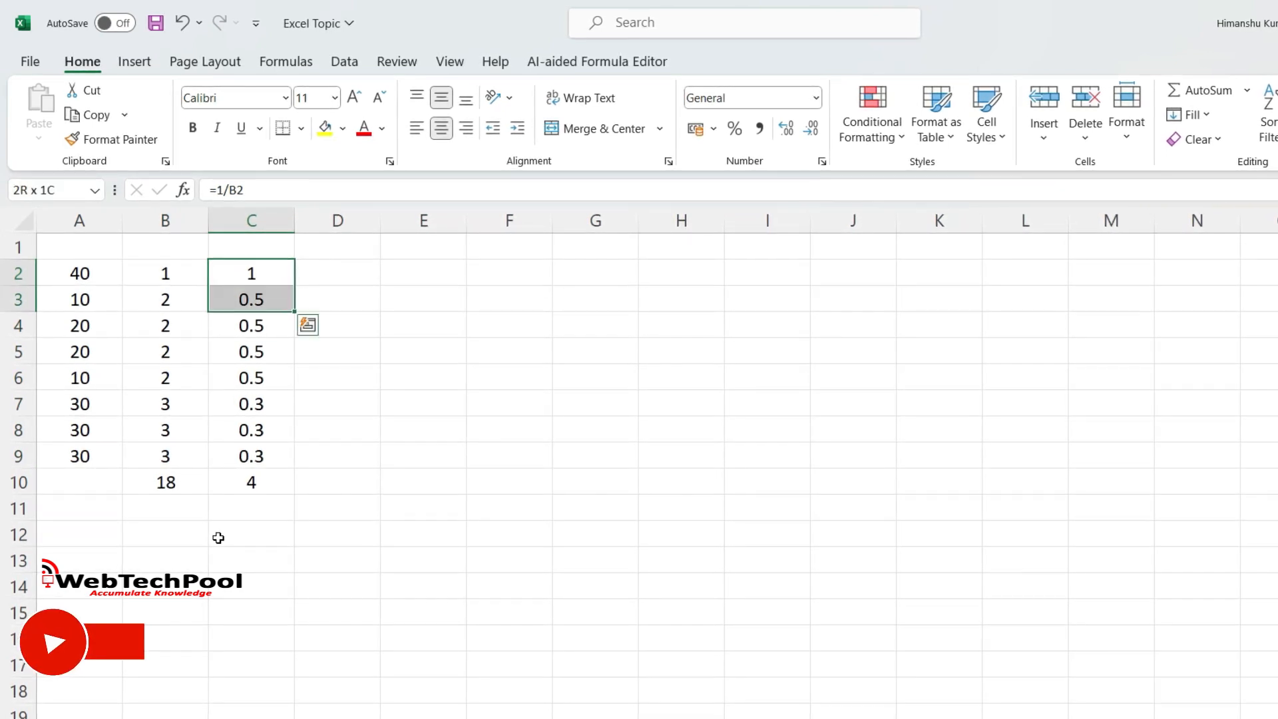
key(shift+Down)
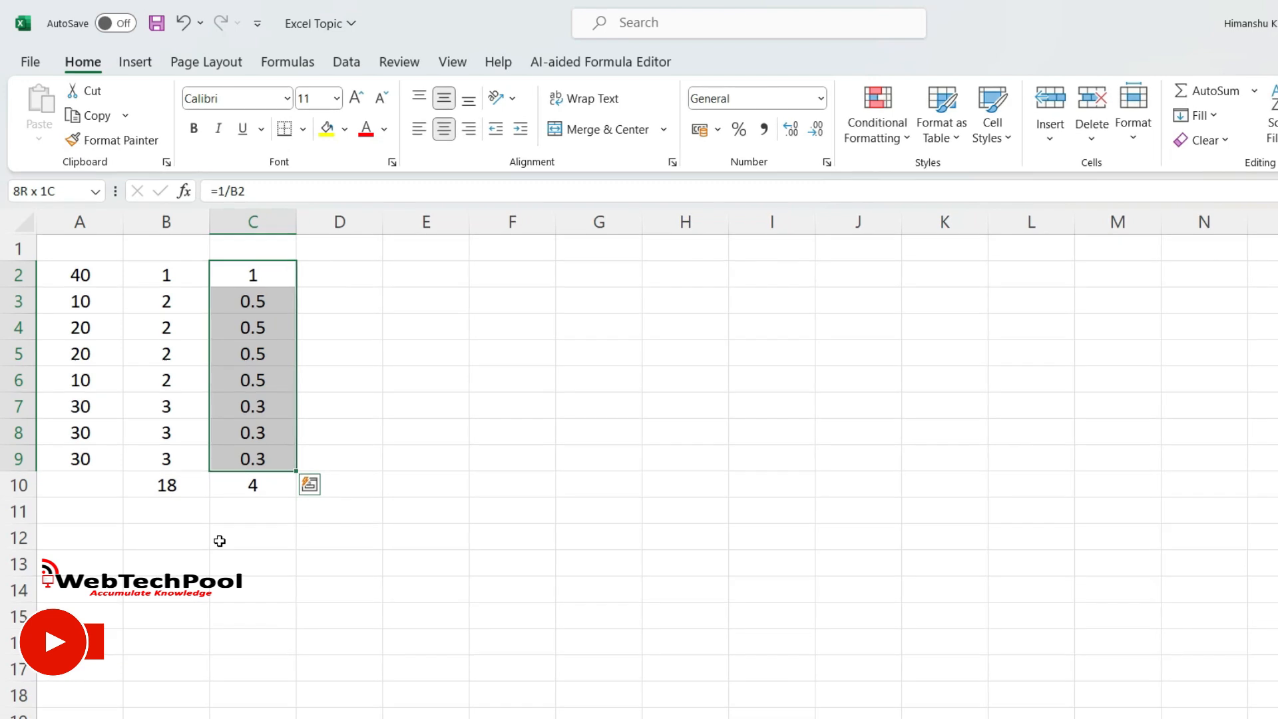
key(Down)
key(Down)
key(Down)
key(Down)
key(Down)
key(Down)
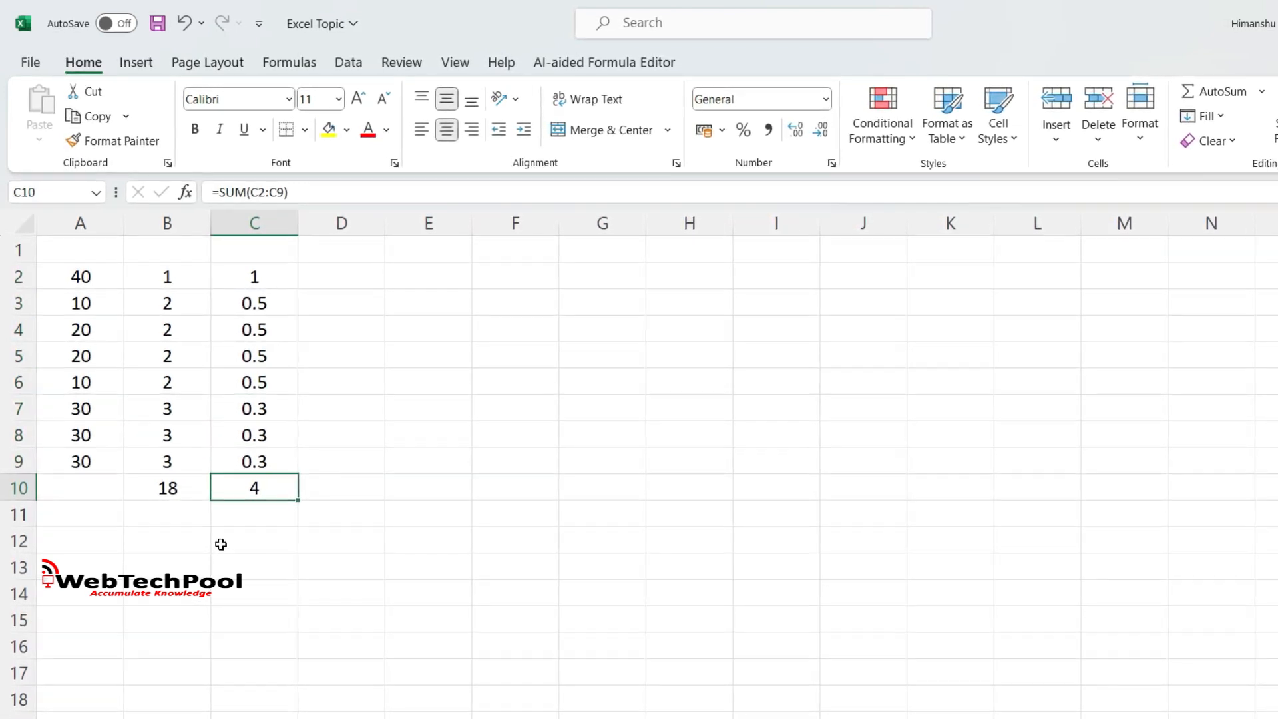
- Check the original list in A2:A9 against the reciprocals in column C and their sum in C10
key(Up)
key(Up)
key(Up)
key(Up)
key(Up)
key(Up)
key(Left)
key(Left)
key(ctrl+shift+Down)
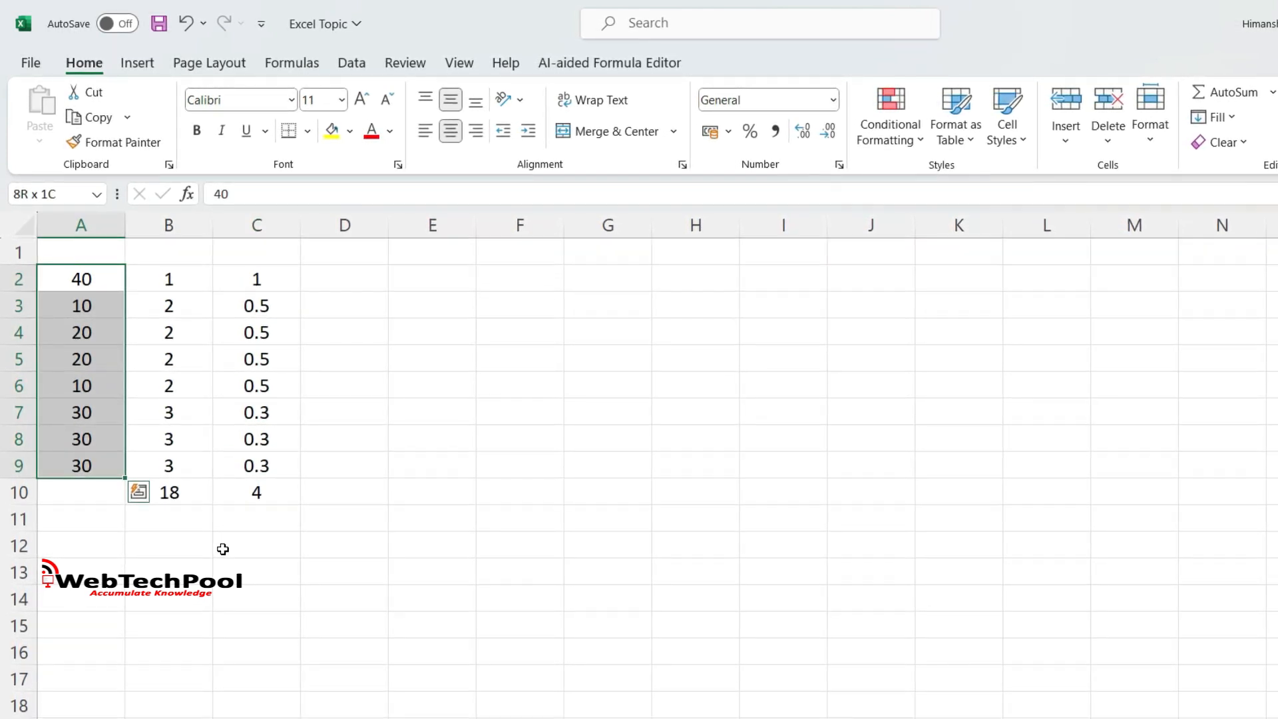
key(Down)
key(Right)
key(Right)
key(Right)
key(Left)
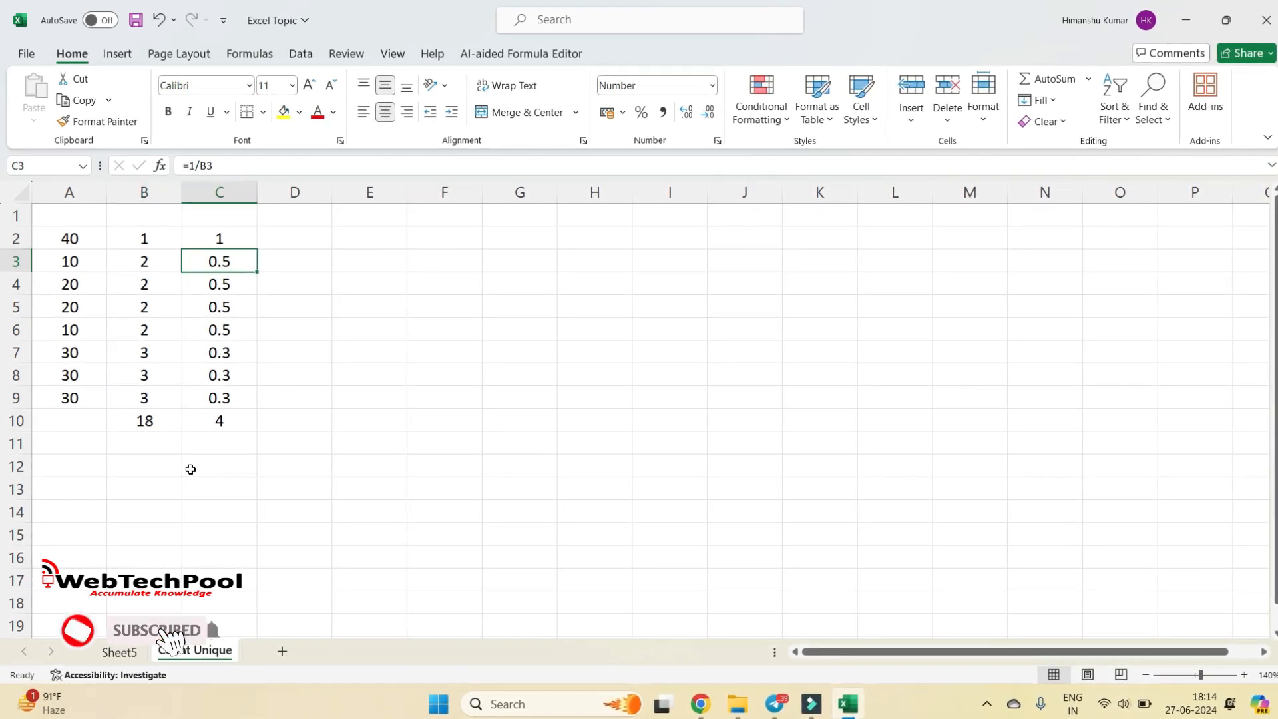
drag(208, 219, 220, 400)
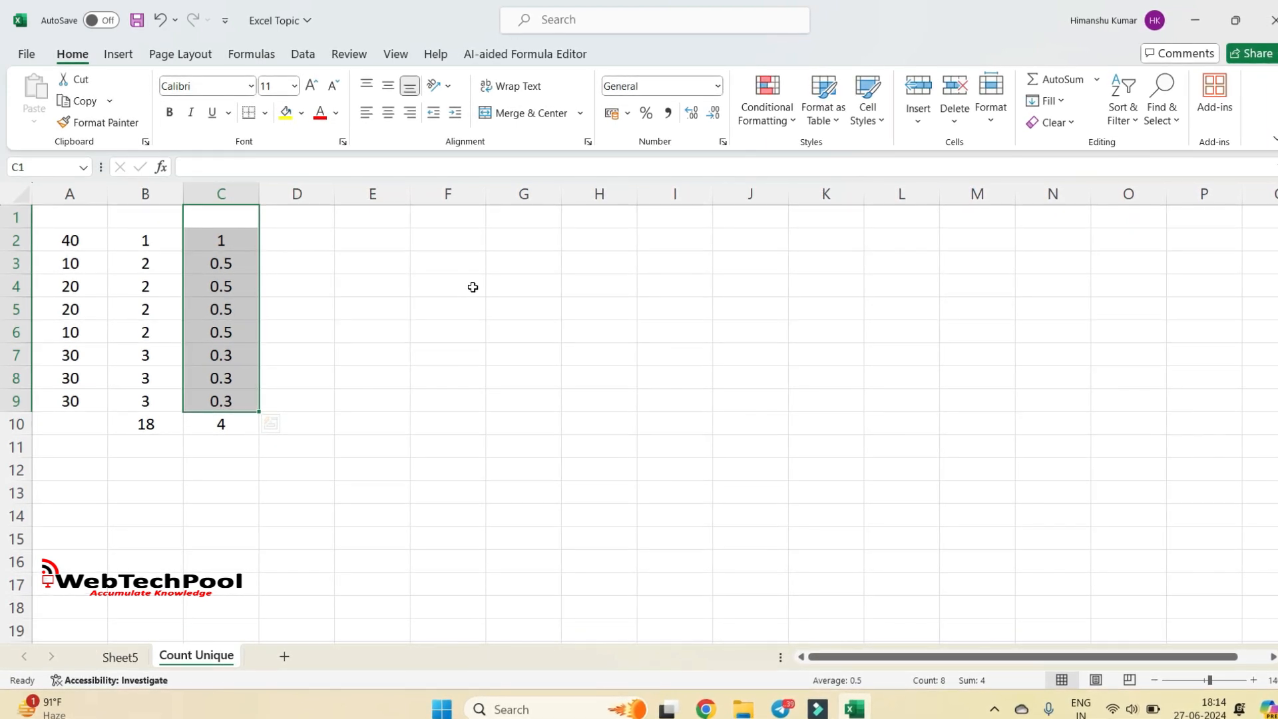
- Count the unique values in cell D2 with the single formula =SUM(1/COUNTIF(A2:A9,A2:A9))
click(324, 238)
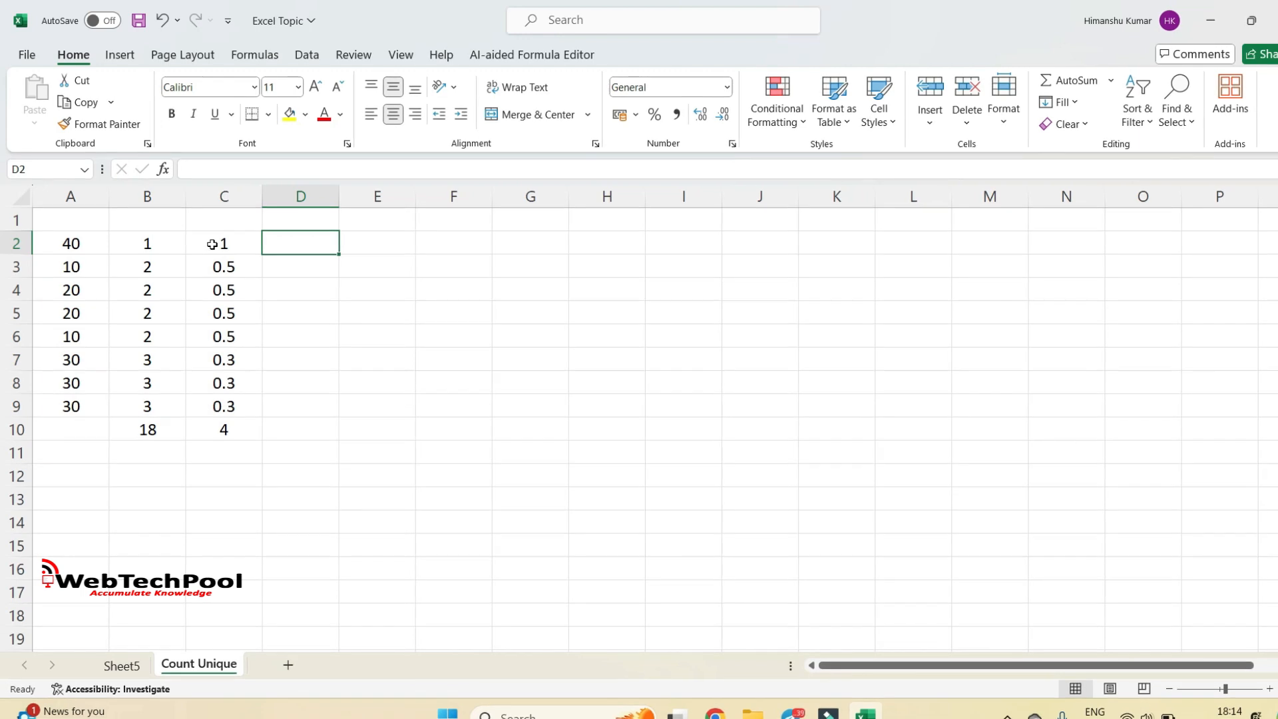
drag(215, 244, 184, 403)
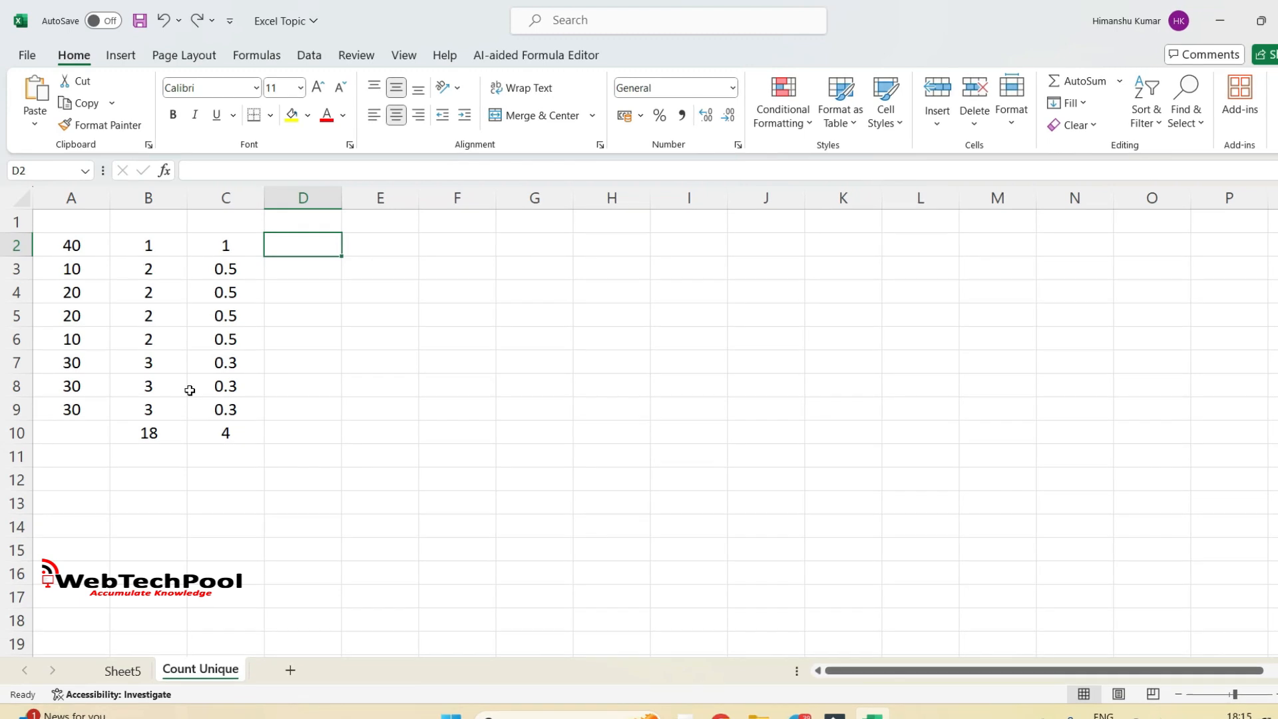
text(=sum)
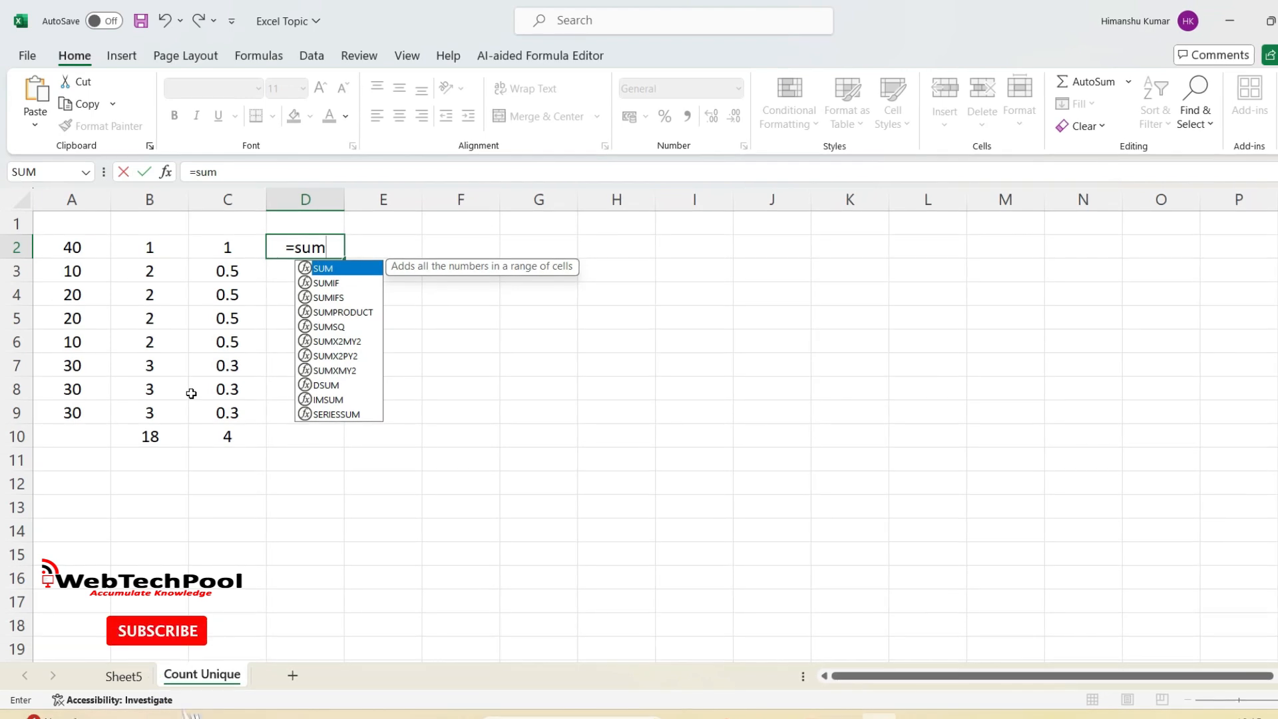
key(Tab)
text(1)
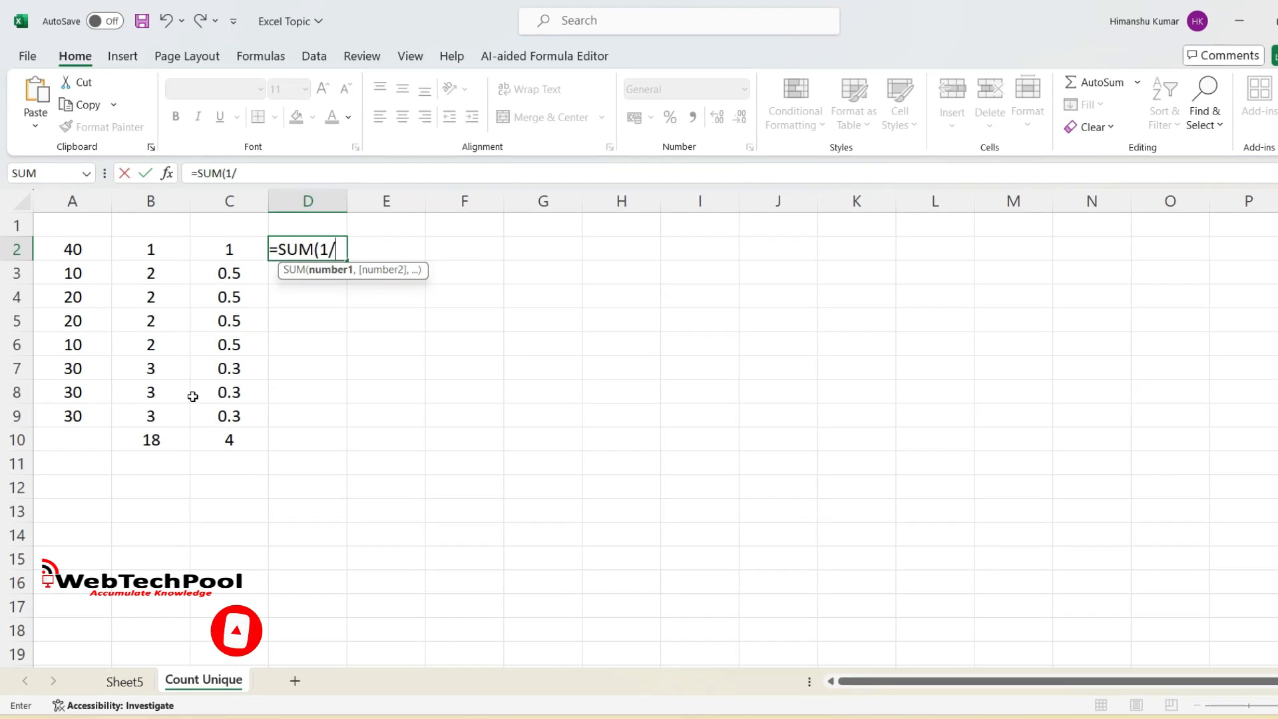
text(coun)
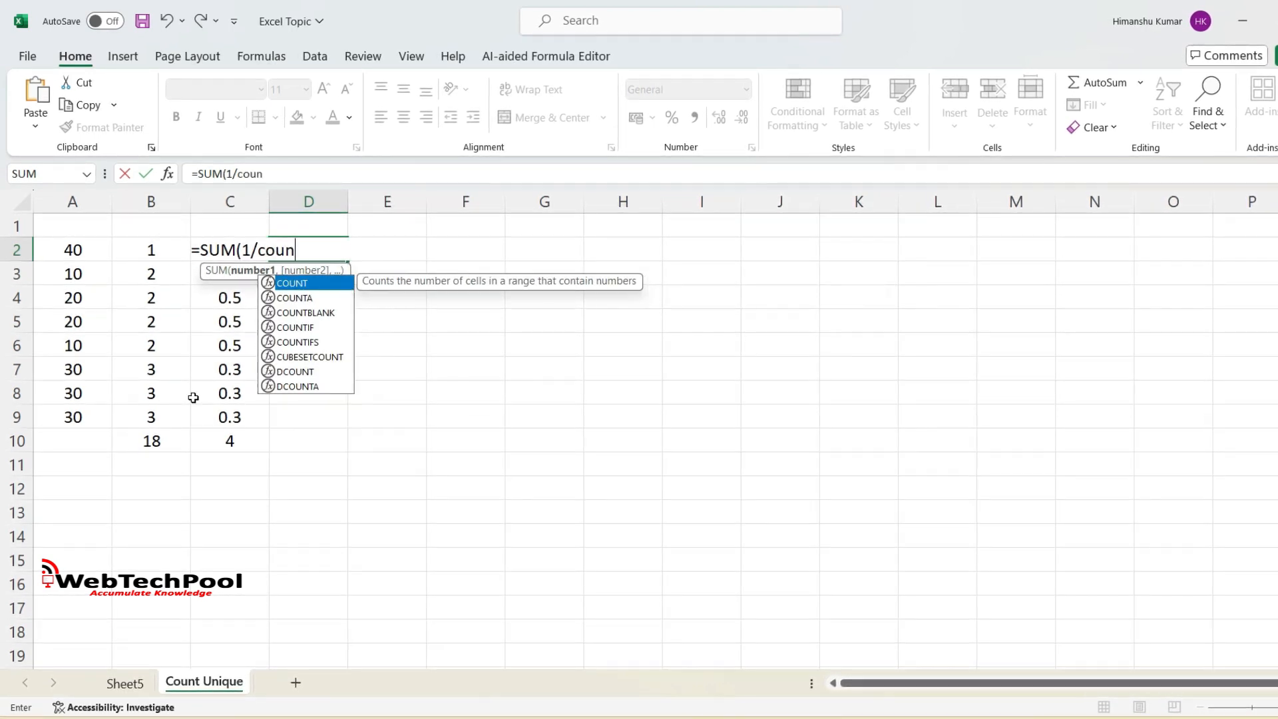
key(Down)
key(Down)
key(Down)
key(Tab)
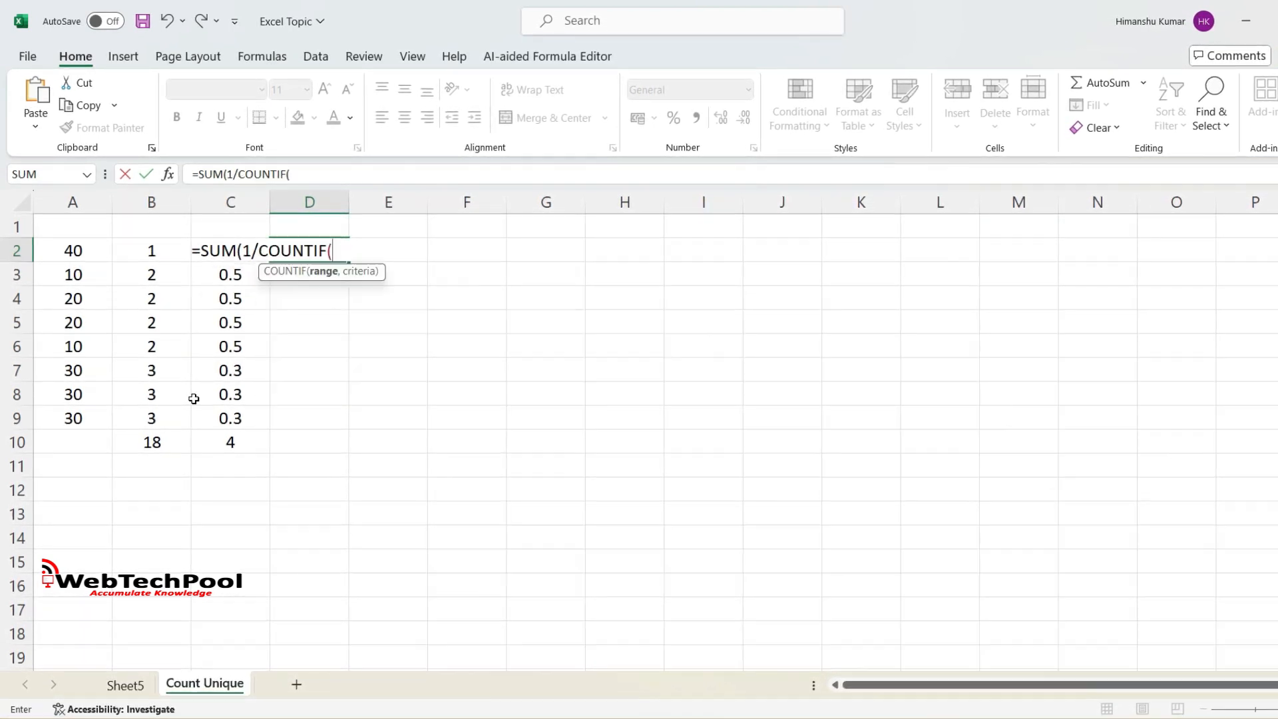
key(Left)
key(Left)
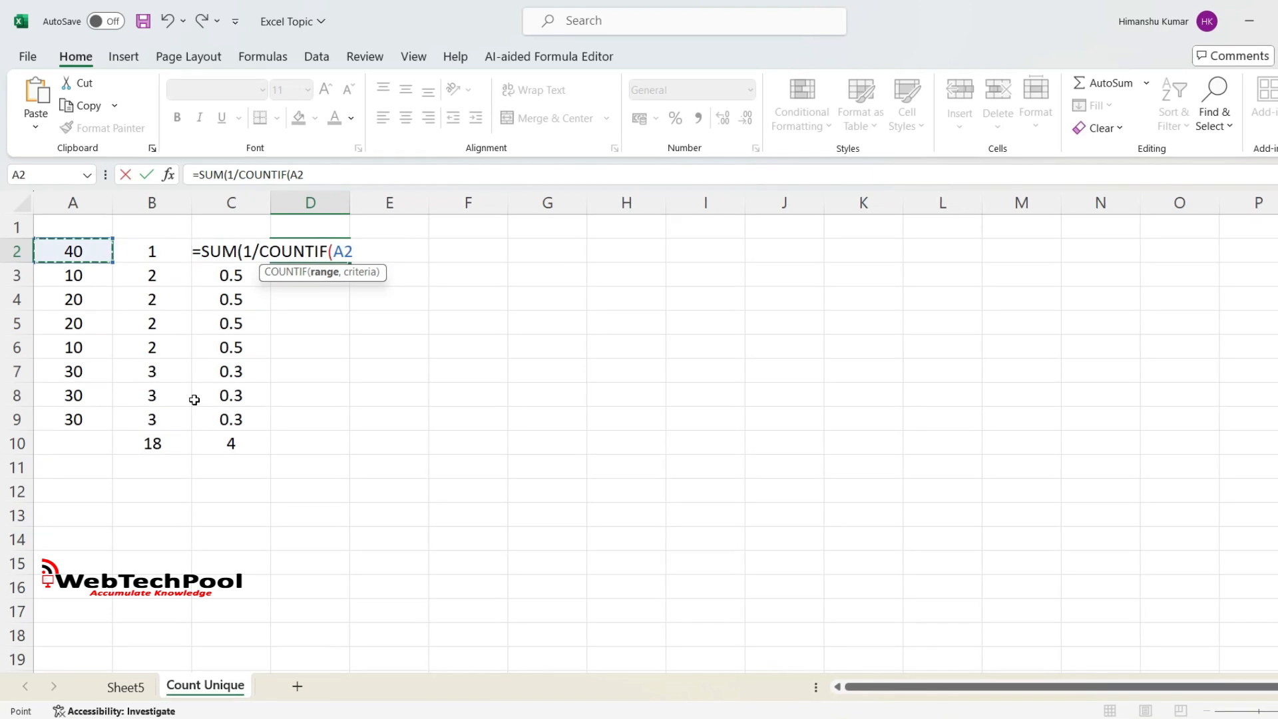
text(,)
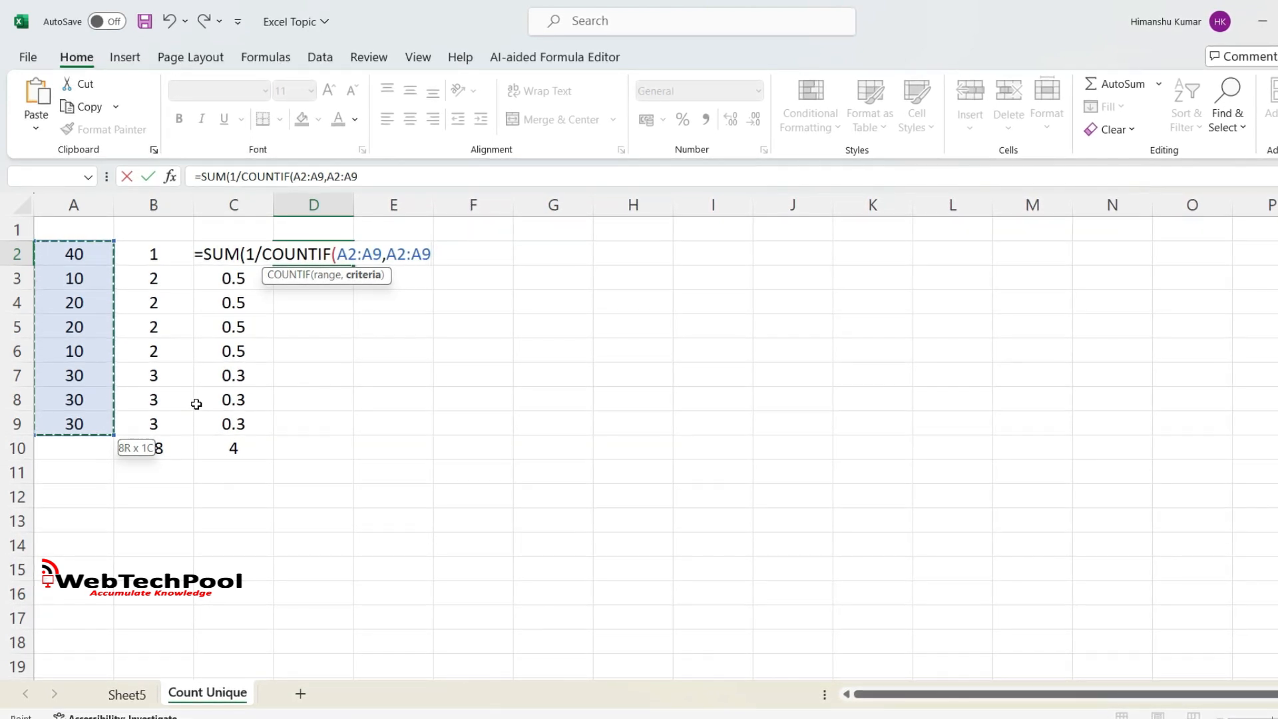
key(Return)
key(Return)
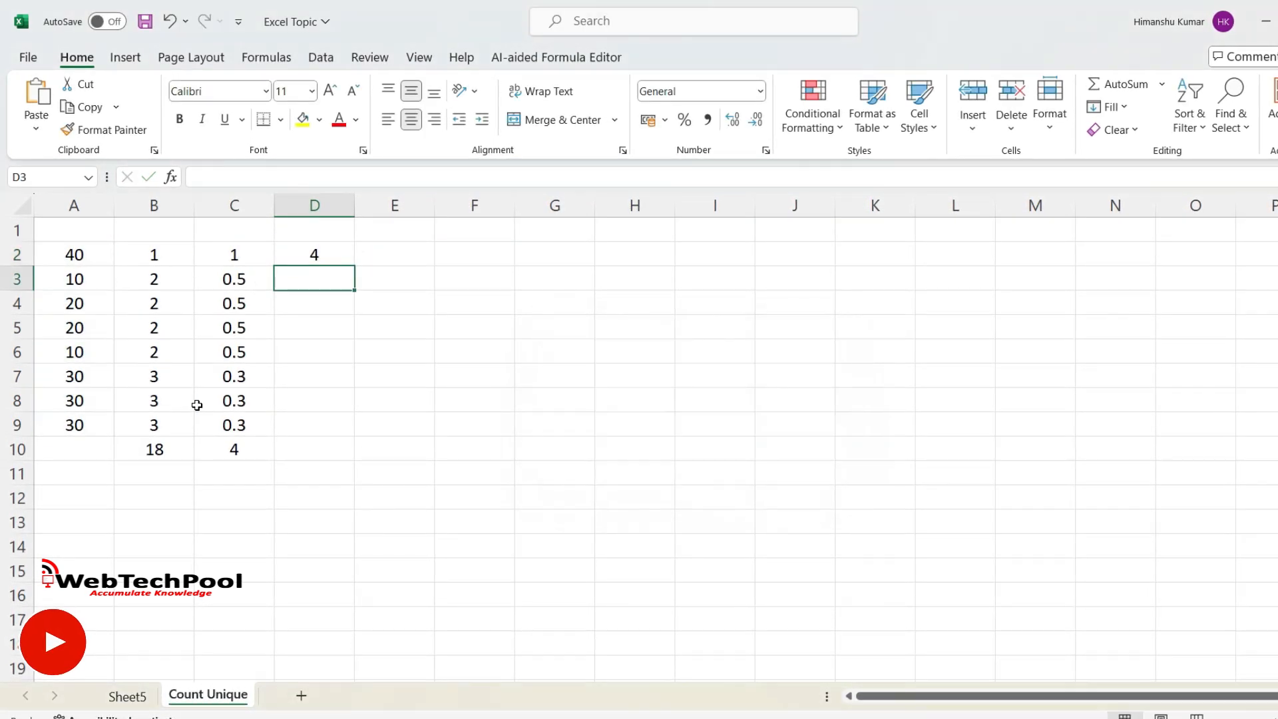
- Review the single-cell formula =SUM(1/COUNTIF(A2:A9,A2:A9)) in cell D2 without changing it
key(Up)
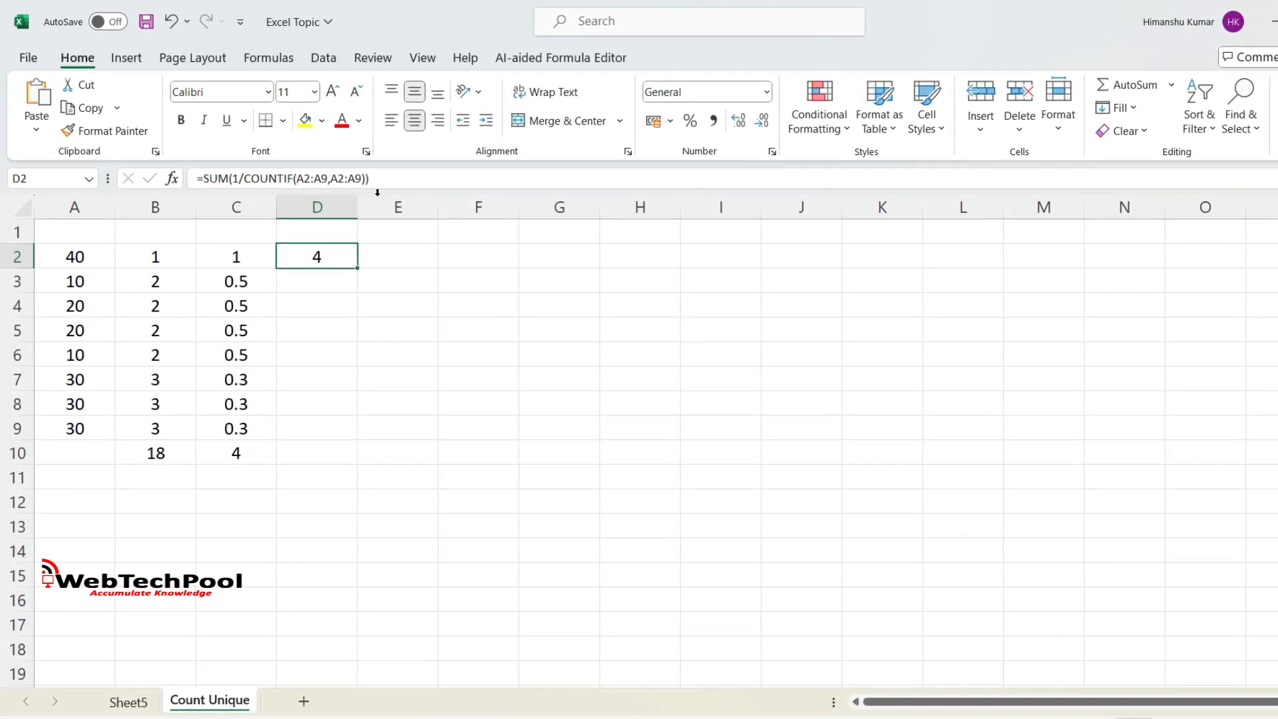
double_click(345, 253)
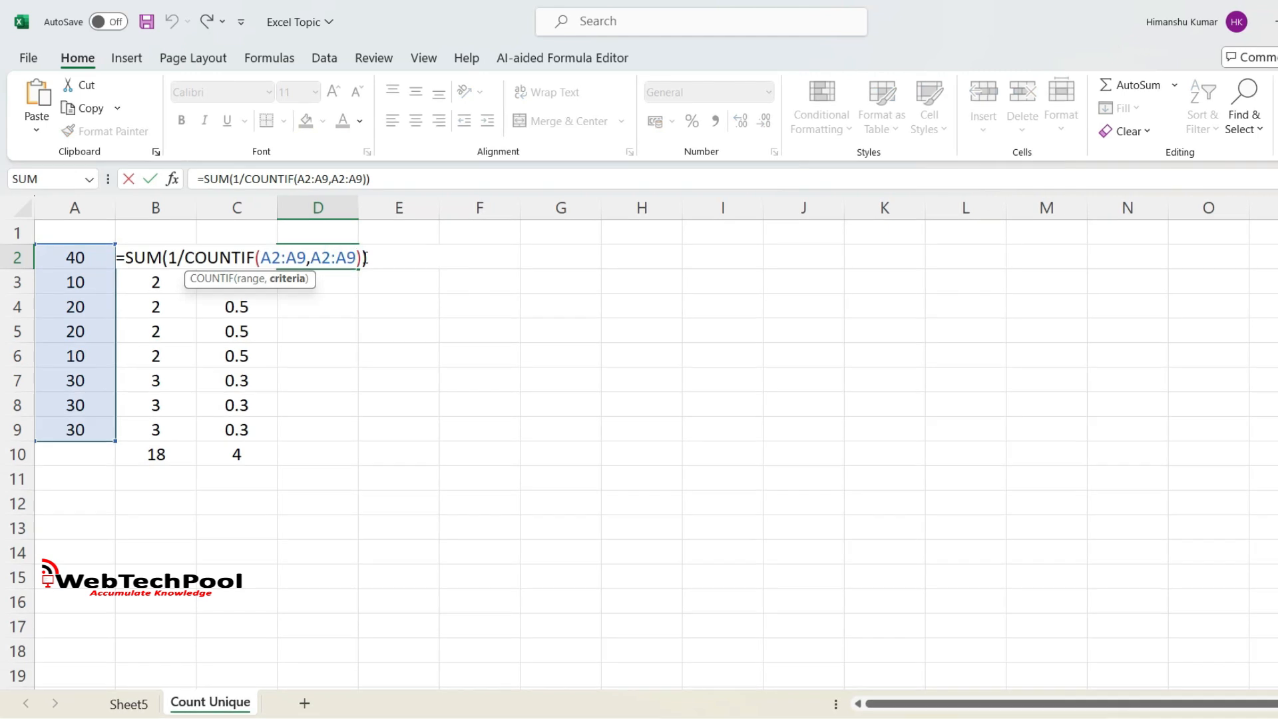
click(367, 258)
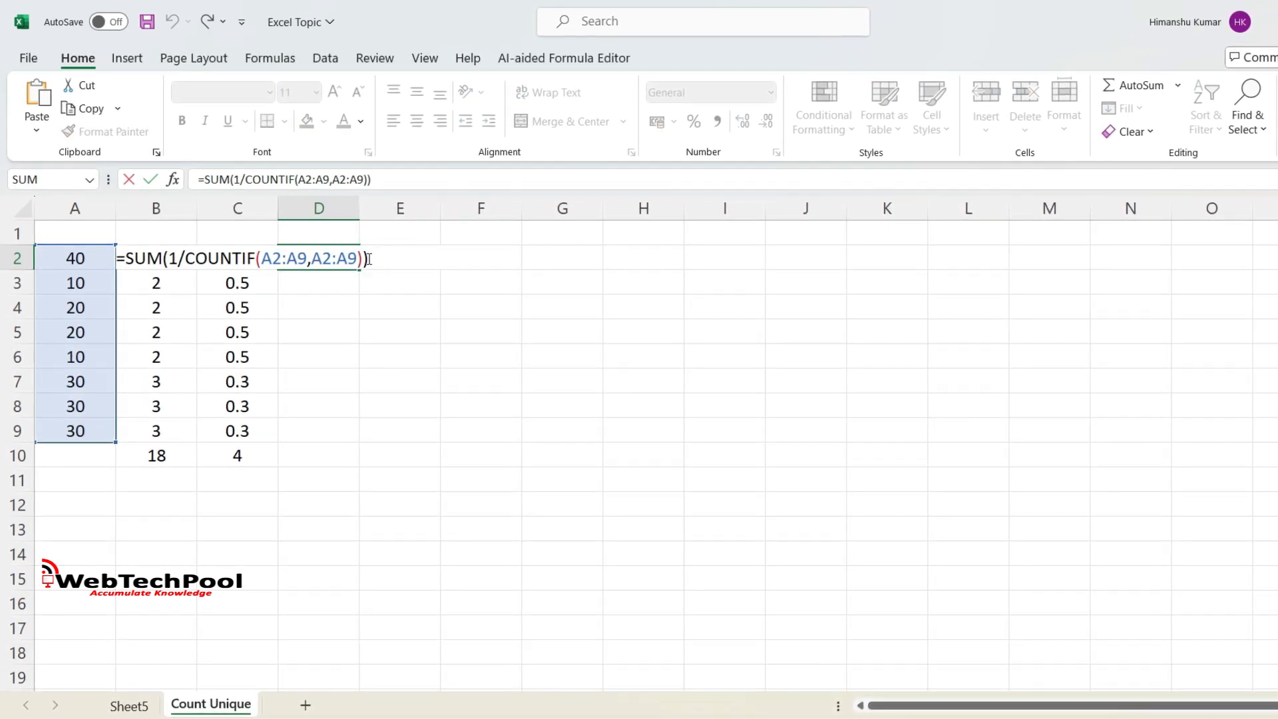
key(ctrl+Return)
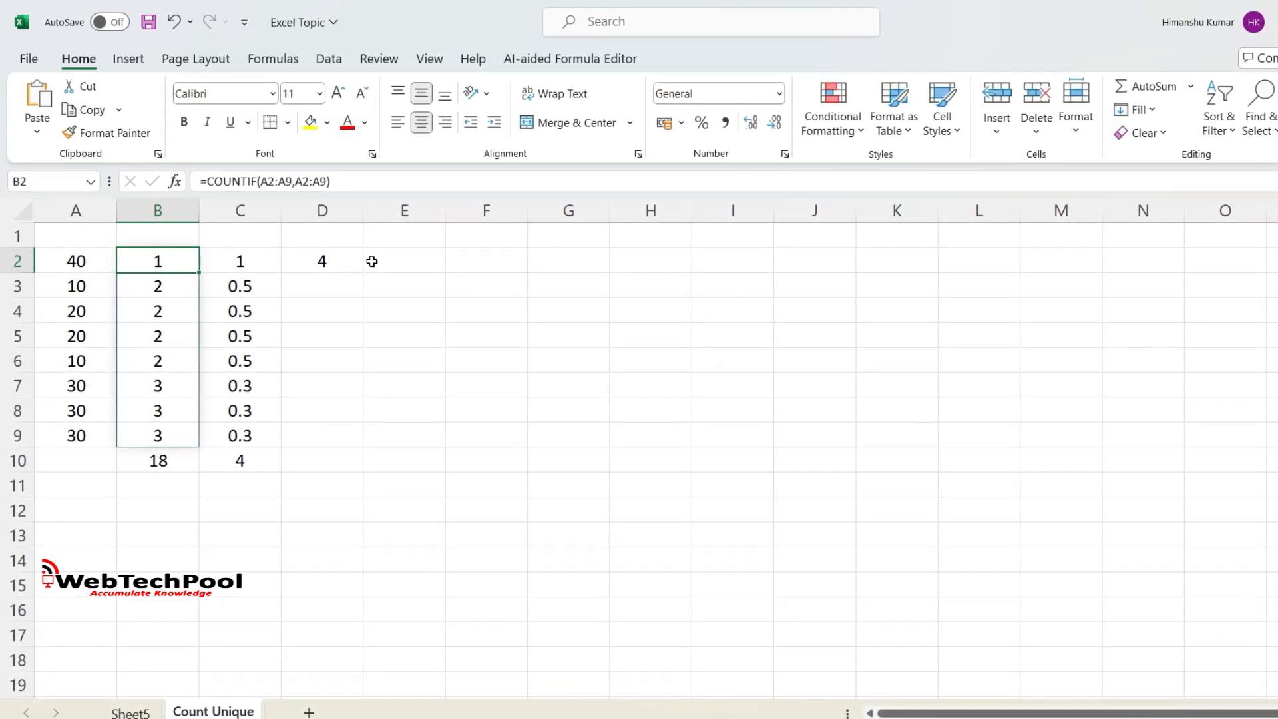
- Clear the helper counts, reciprocals and their totals from the range B2:C10
key(shift+Right)
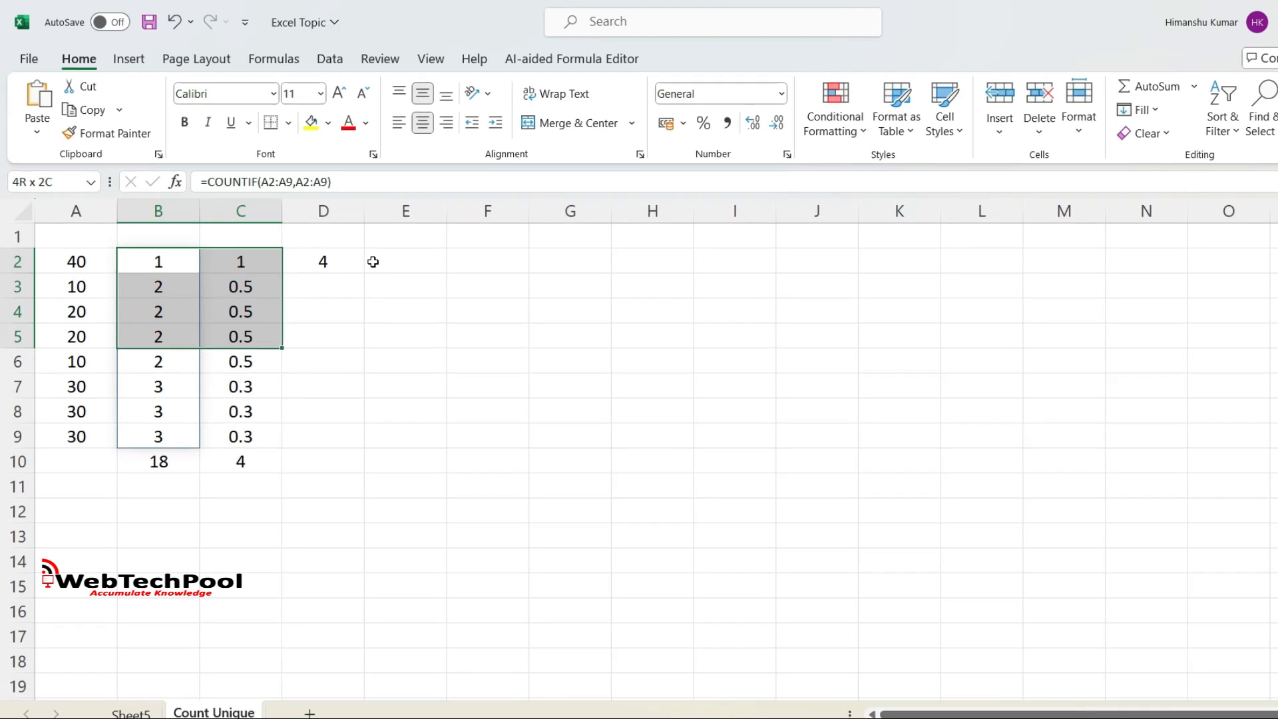
key(shift+Down)
key(shift+Down)
key(Delete)
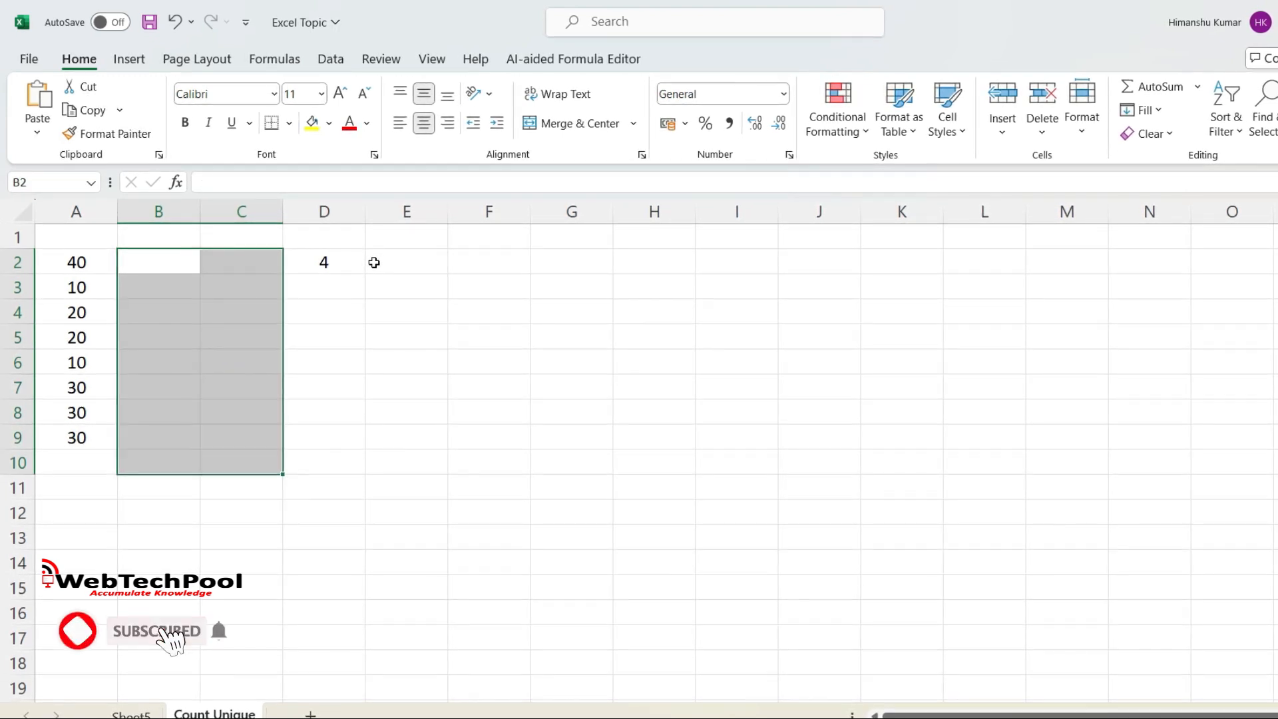
key(Right)
key(Right)
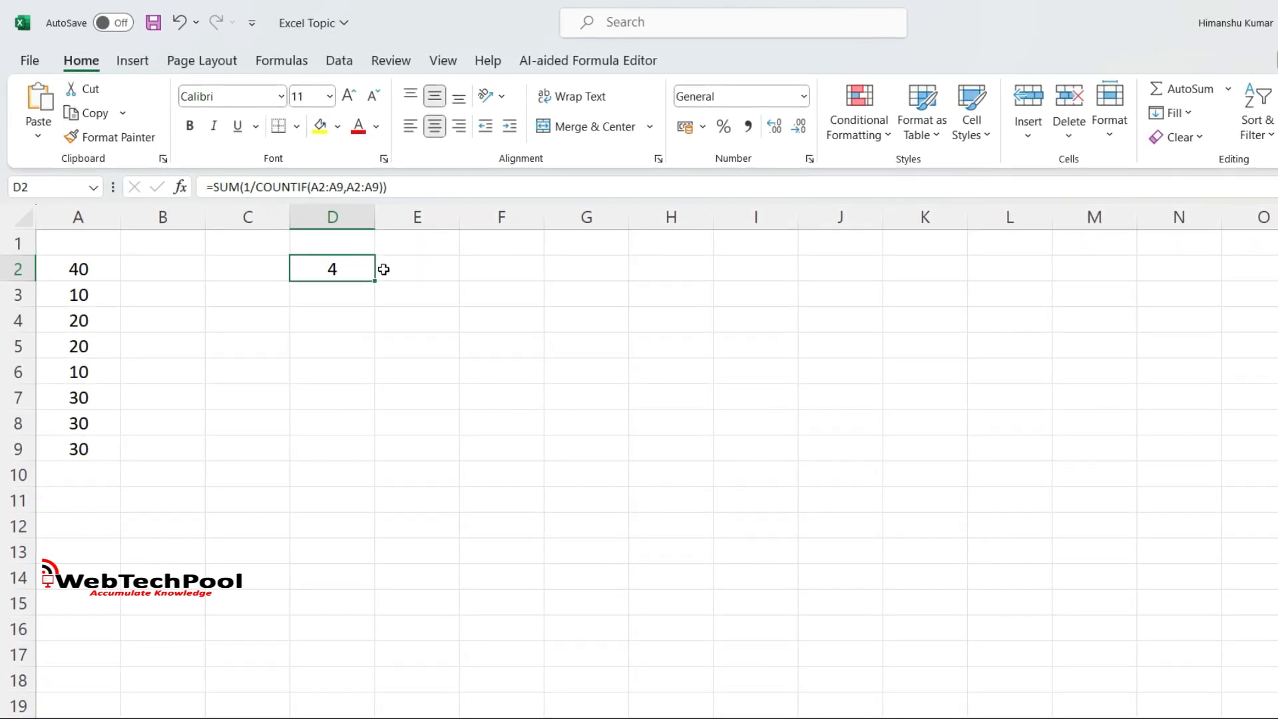
key(Left)
key(Left)
key(Left)
key(Right)
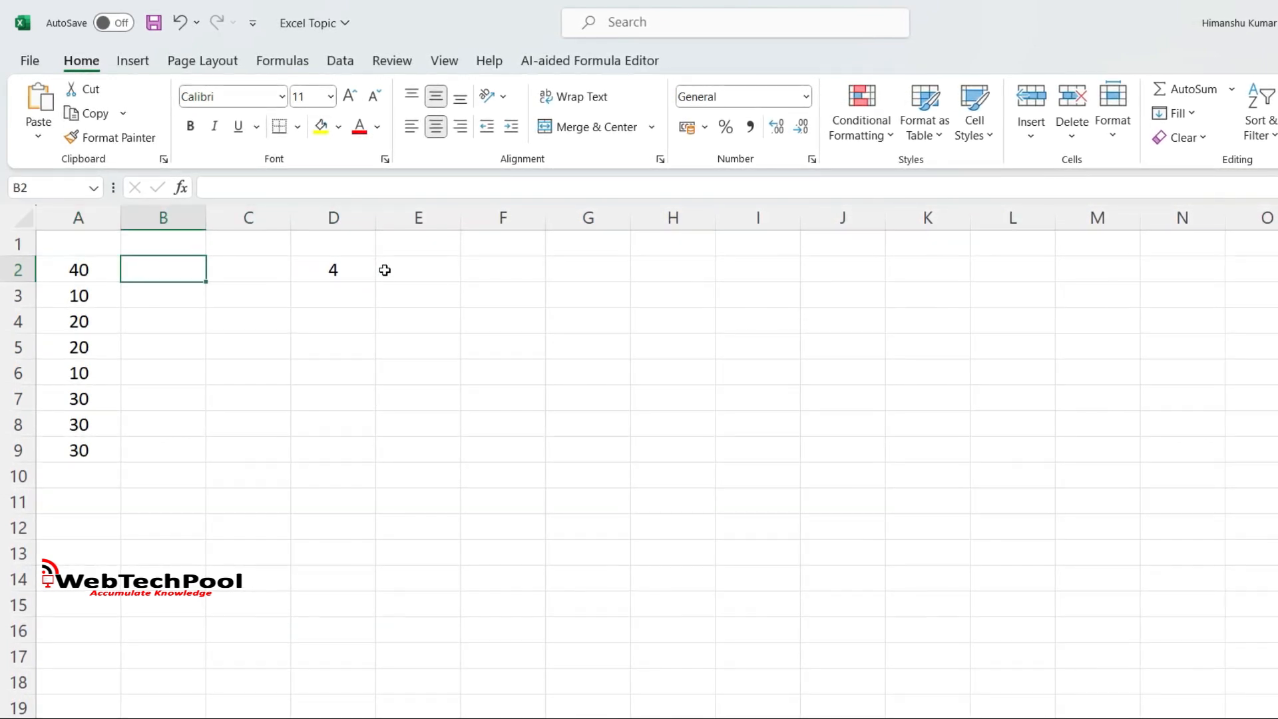
key(Right)
key(Right)
- Count the unique values of the list in cell B2 with the formula =COUNT(UNIQUE(A2:A9))
key(Left)
key(Left)
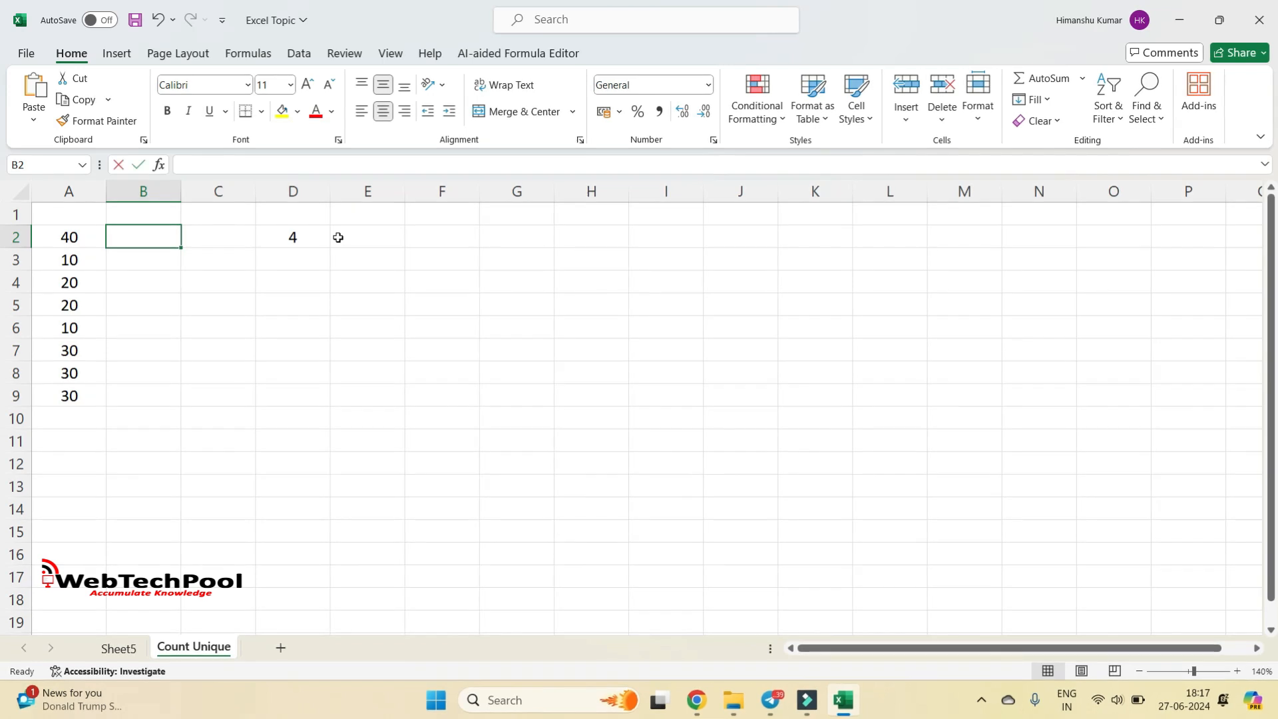
text(=coun)
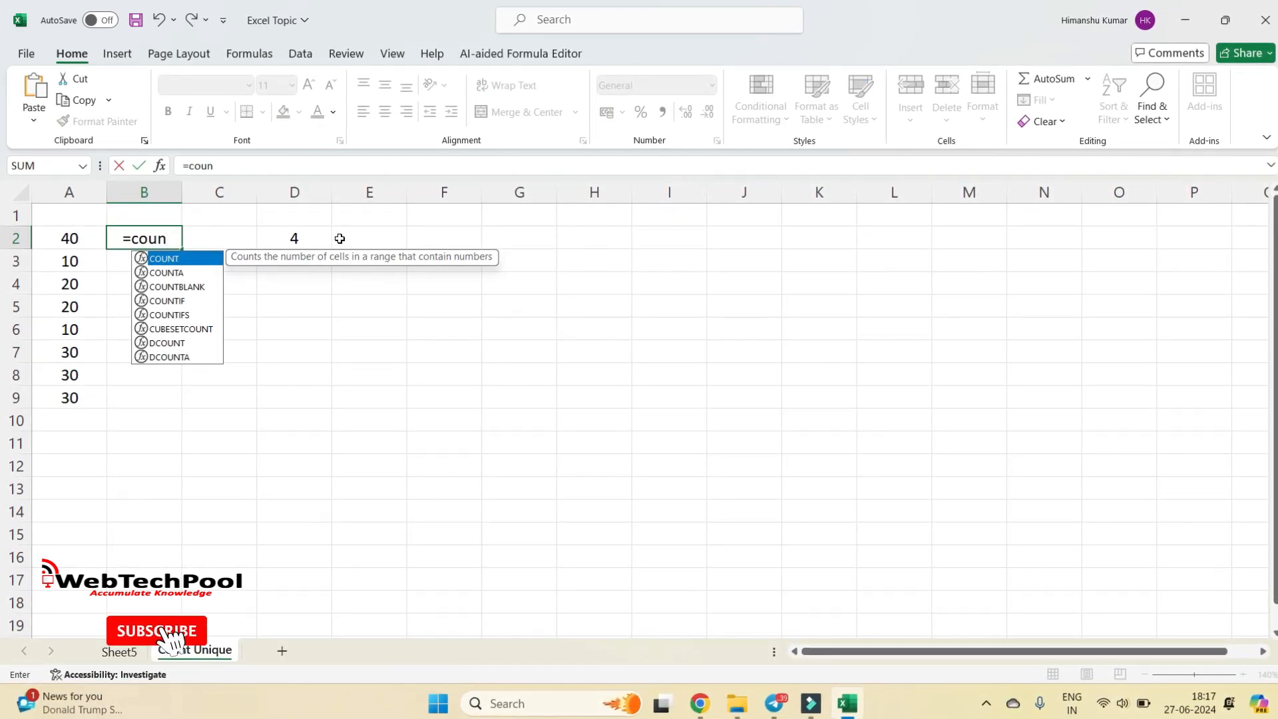
key(Tab)
key(Left)
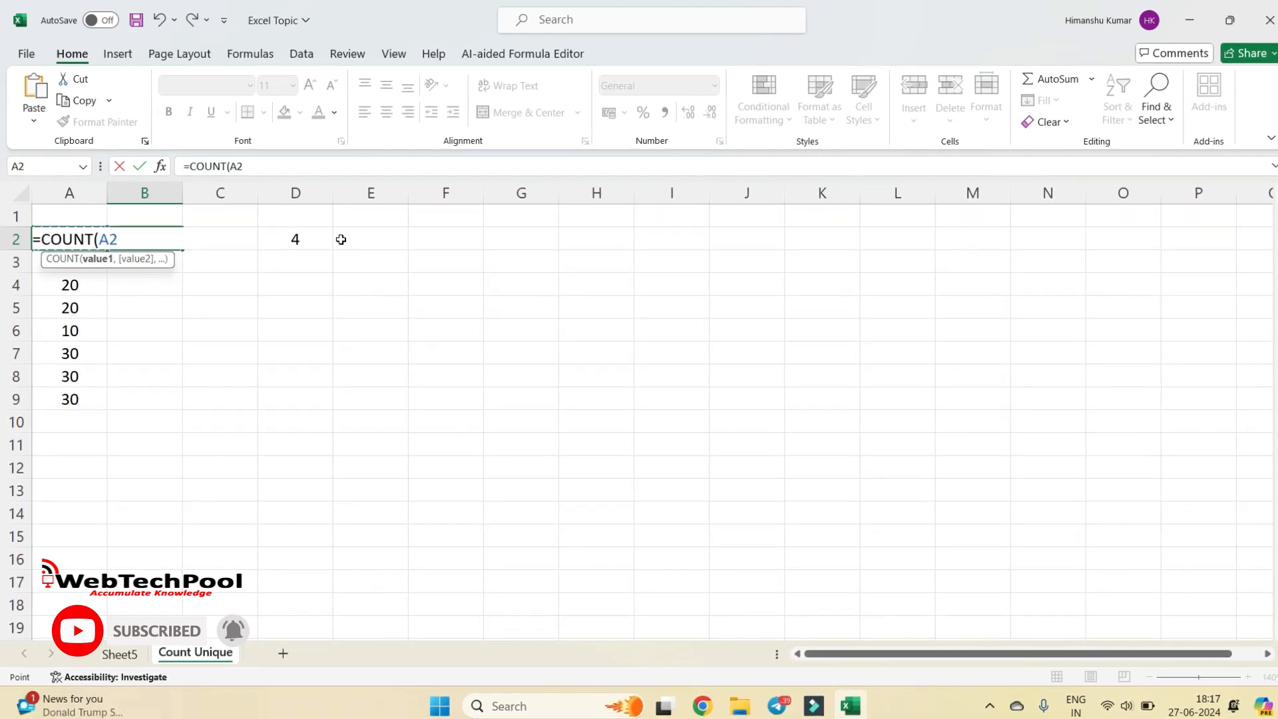
key(Right)
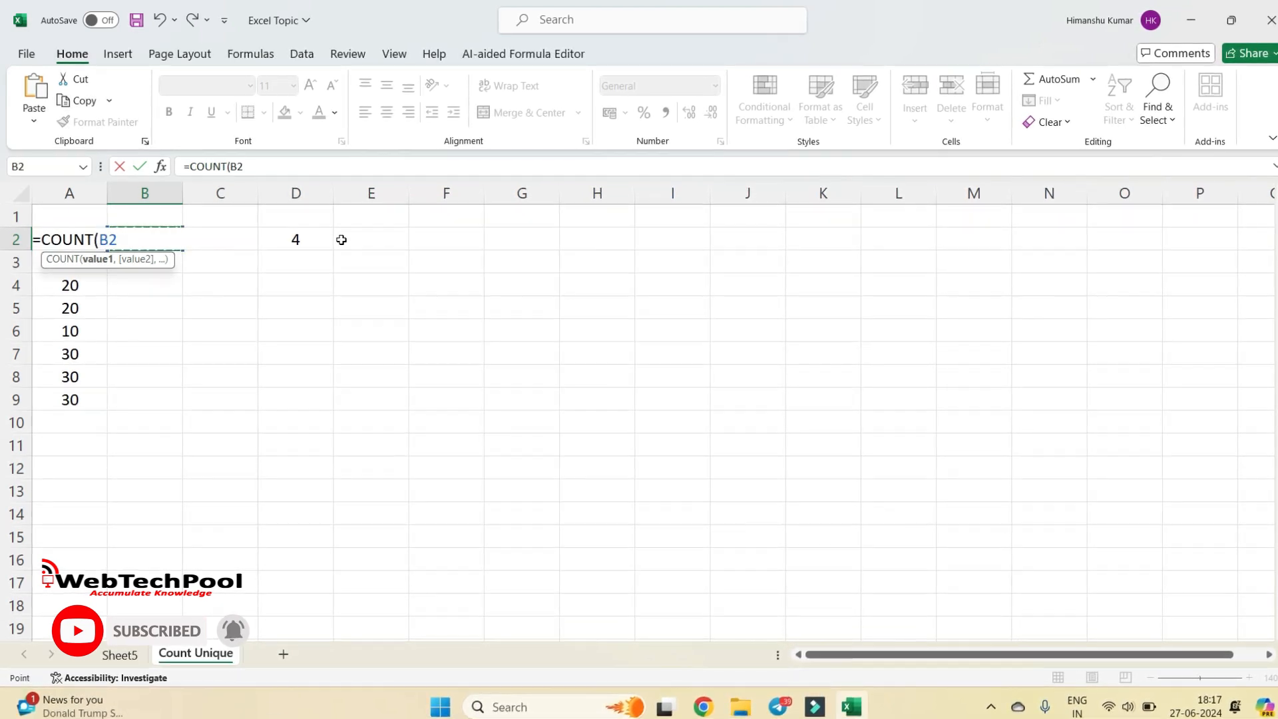
key(BackSpace)
key(BackSpace)
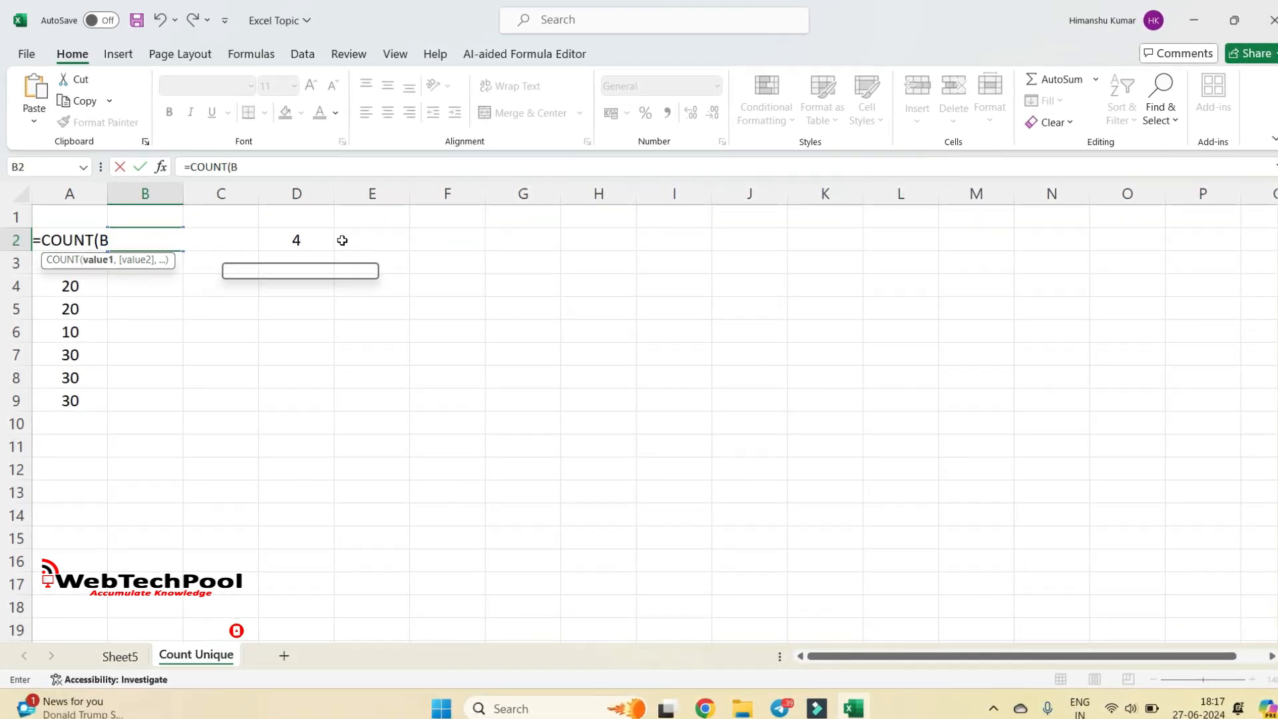
text(uni)
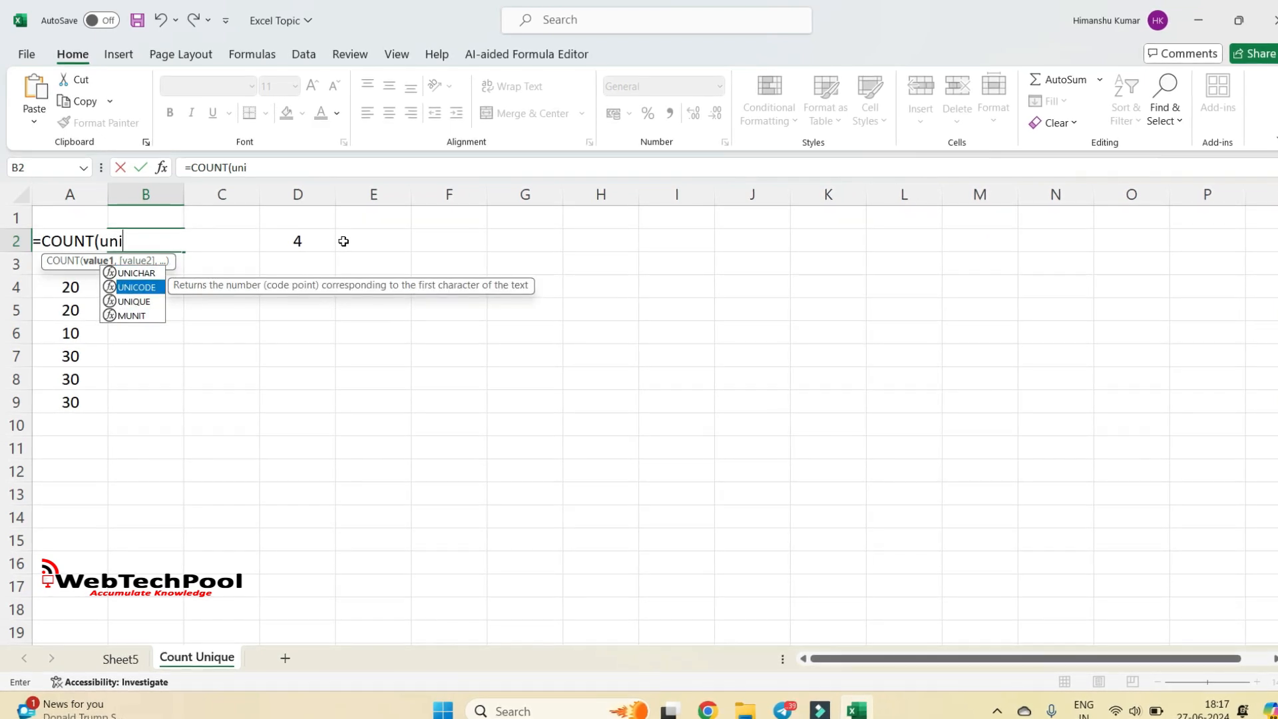
key(Down)
key(Tab)
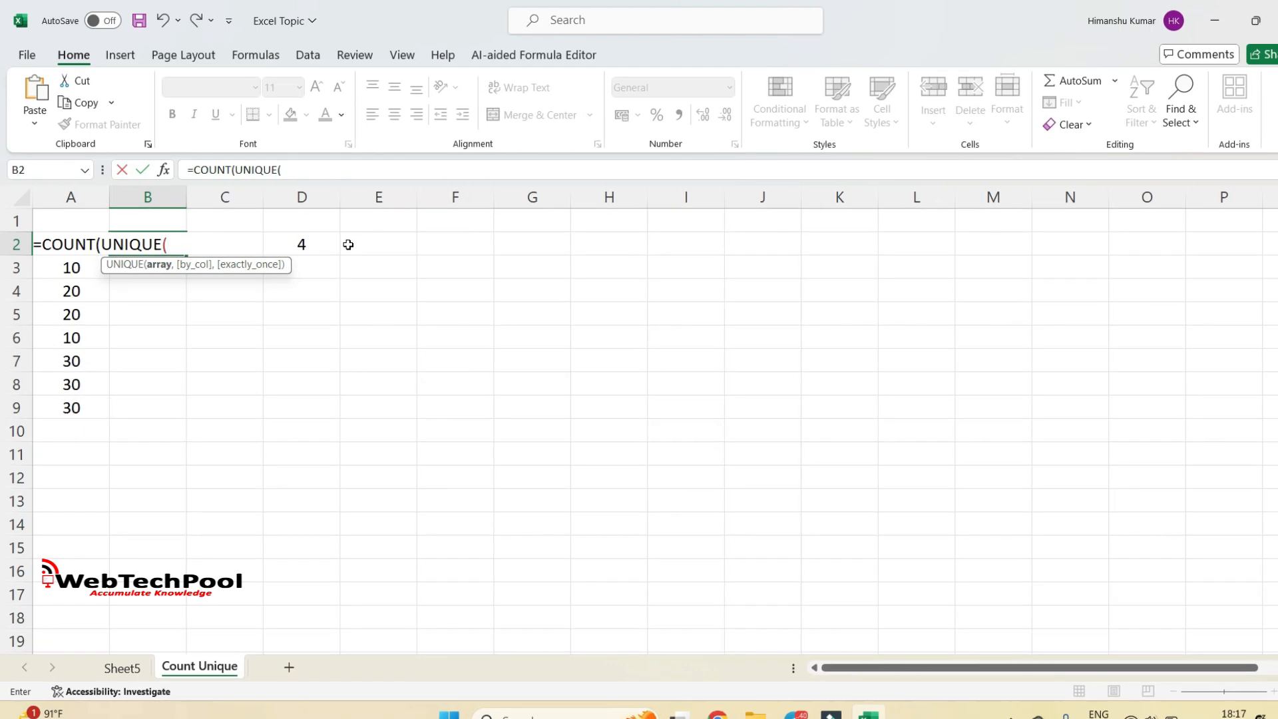
key(Left)
key(ctrl+shift+Down)
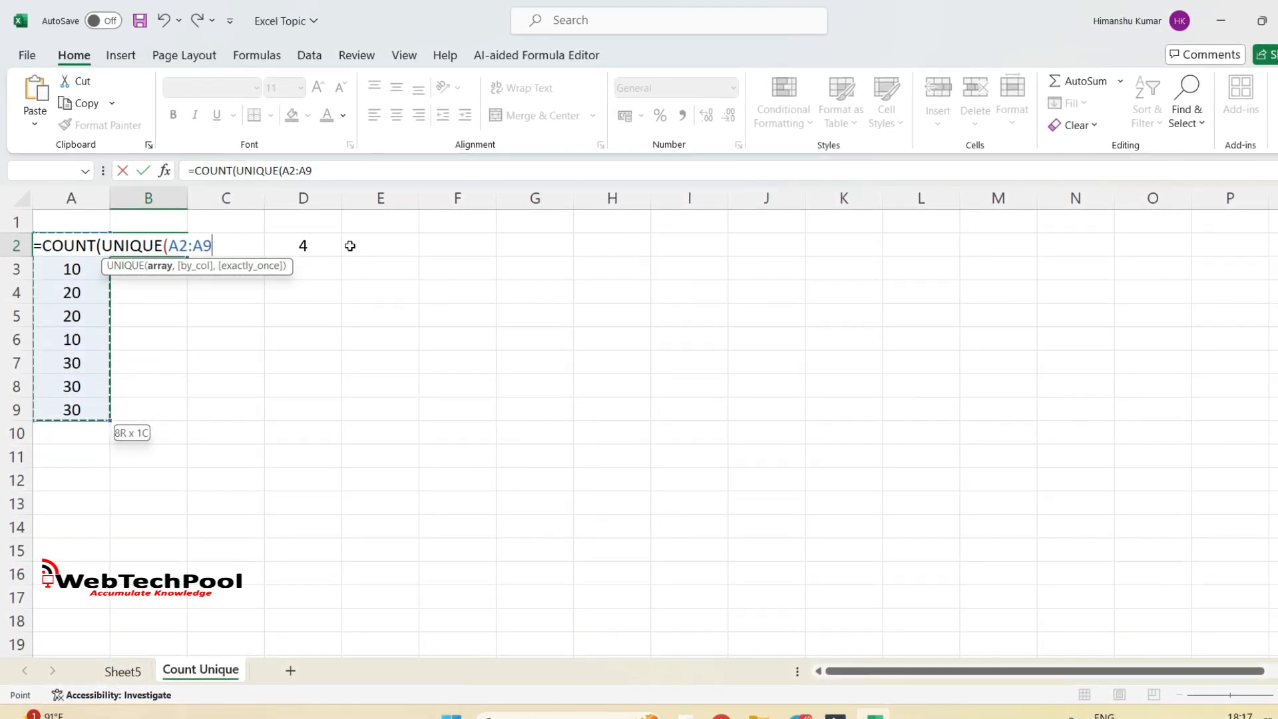
key(Return)
key(Return)
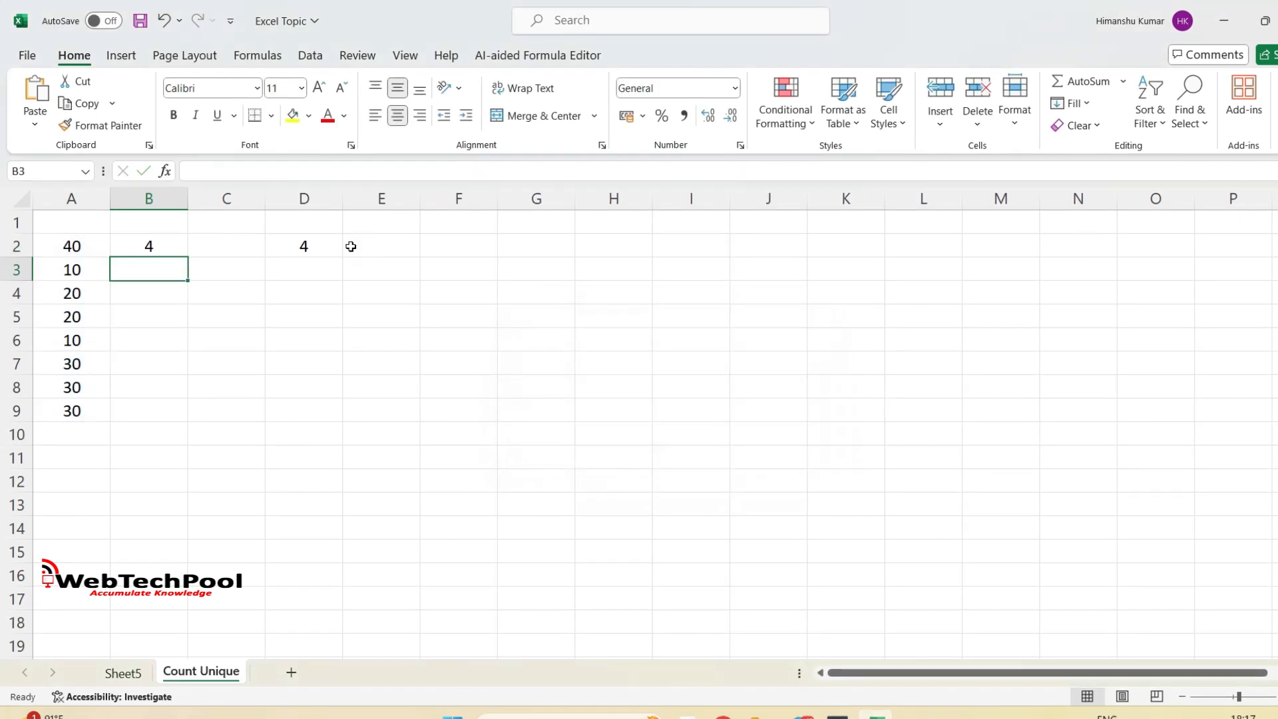
- Compare the COUNT(UNIQUE) result in cell B2 with the SUM(1/COUNTIF) result in cell D2
key(Right)
key(Right)
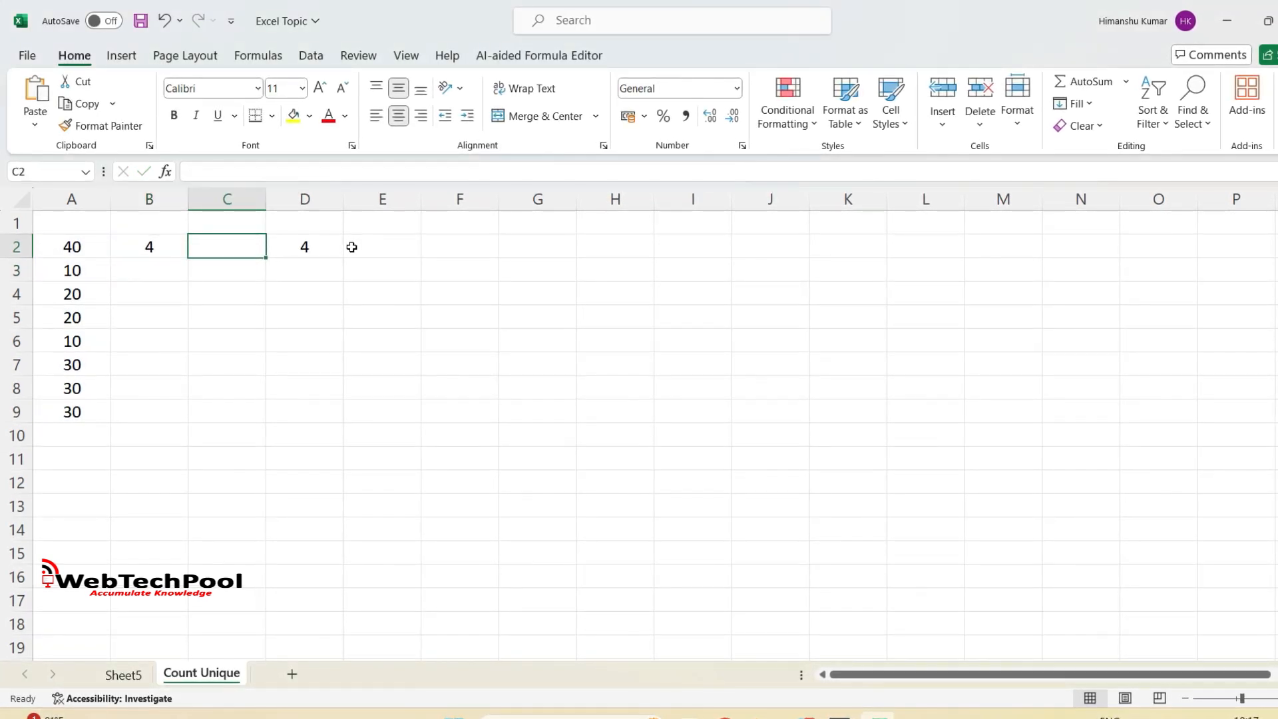
key(Left)
key(Left)
key(Right)
key(Right)
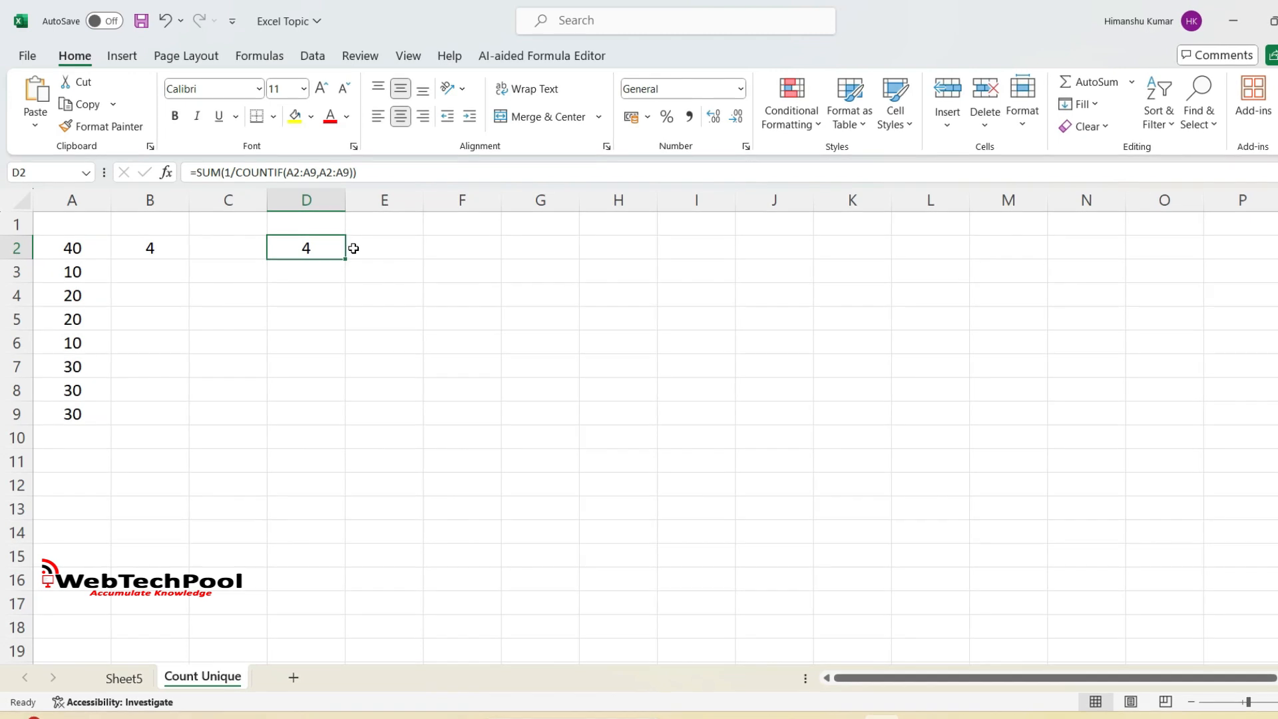
key(Down)
key(Left)
key(Left)
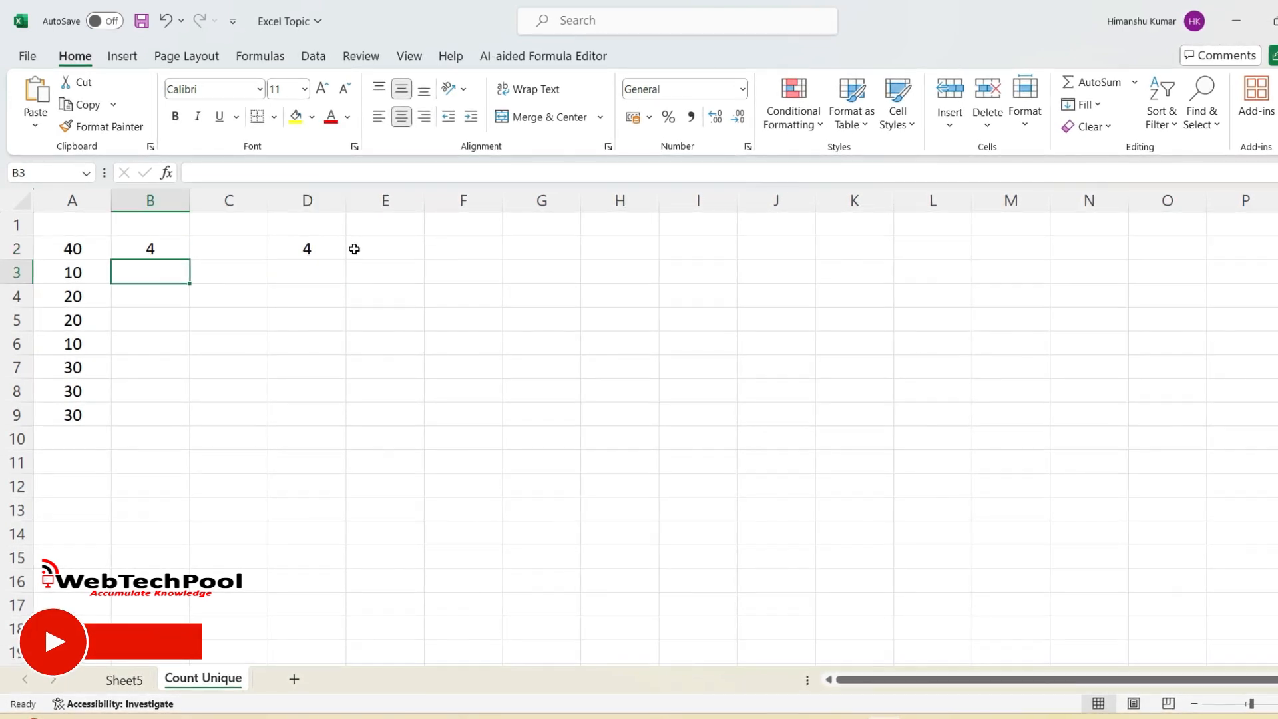
key(Up)
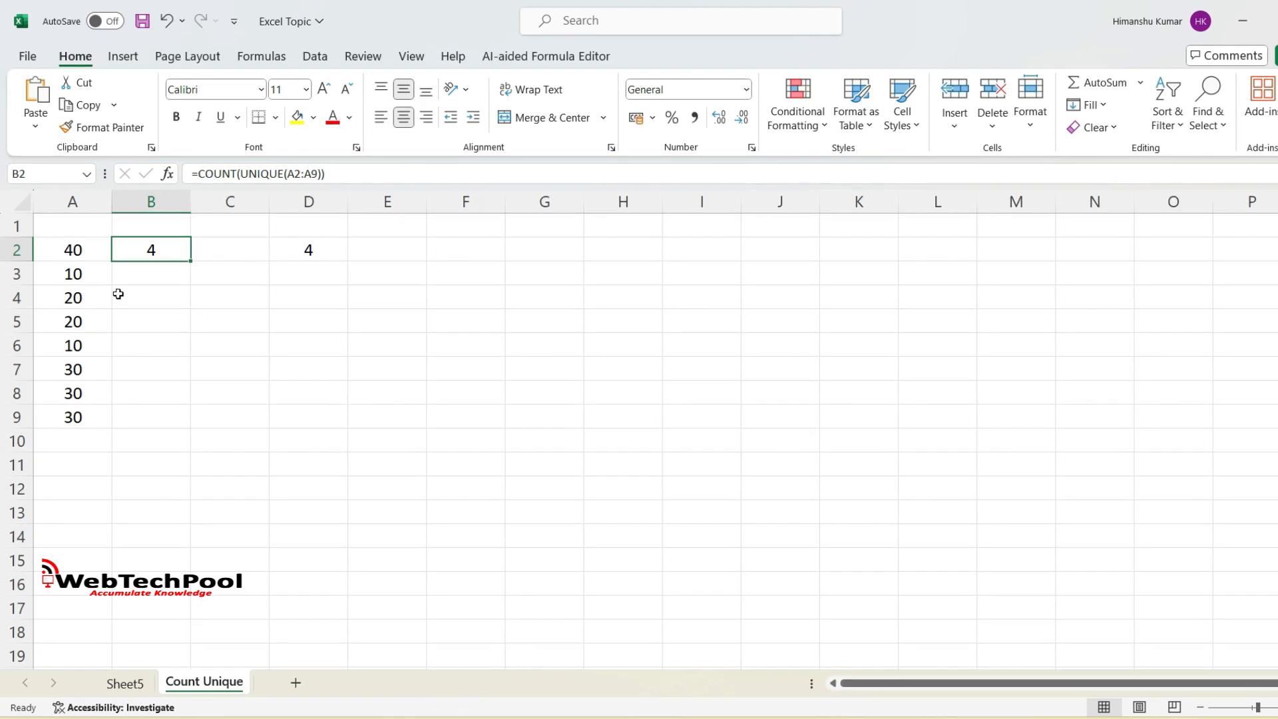
- Examine the nested UNIQUE(A2:A9) part of the formula in cell B2, and check the alternative formula in D2
double_click(165, 259)
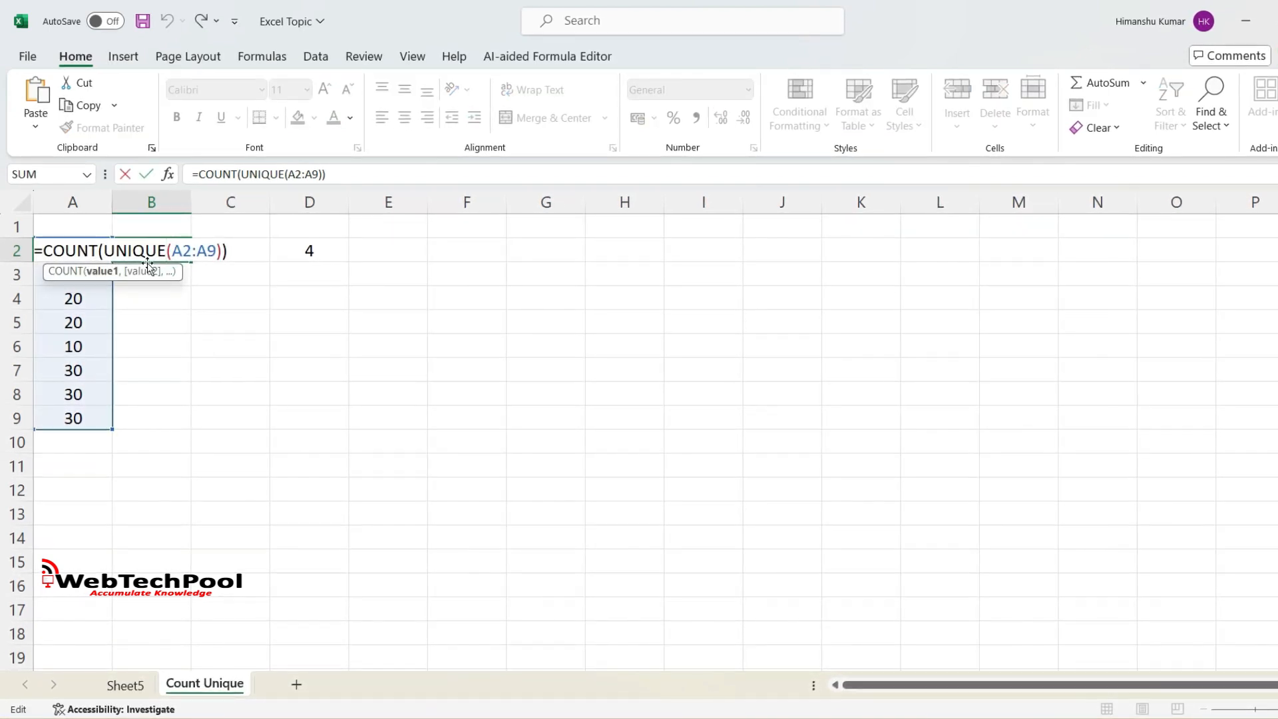
drag(98, 252, 243, 260)
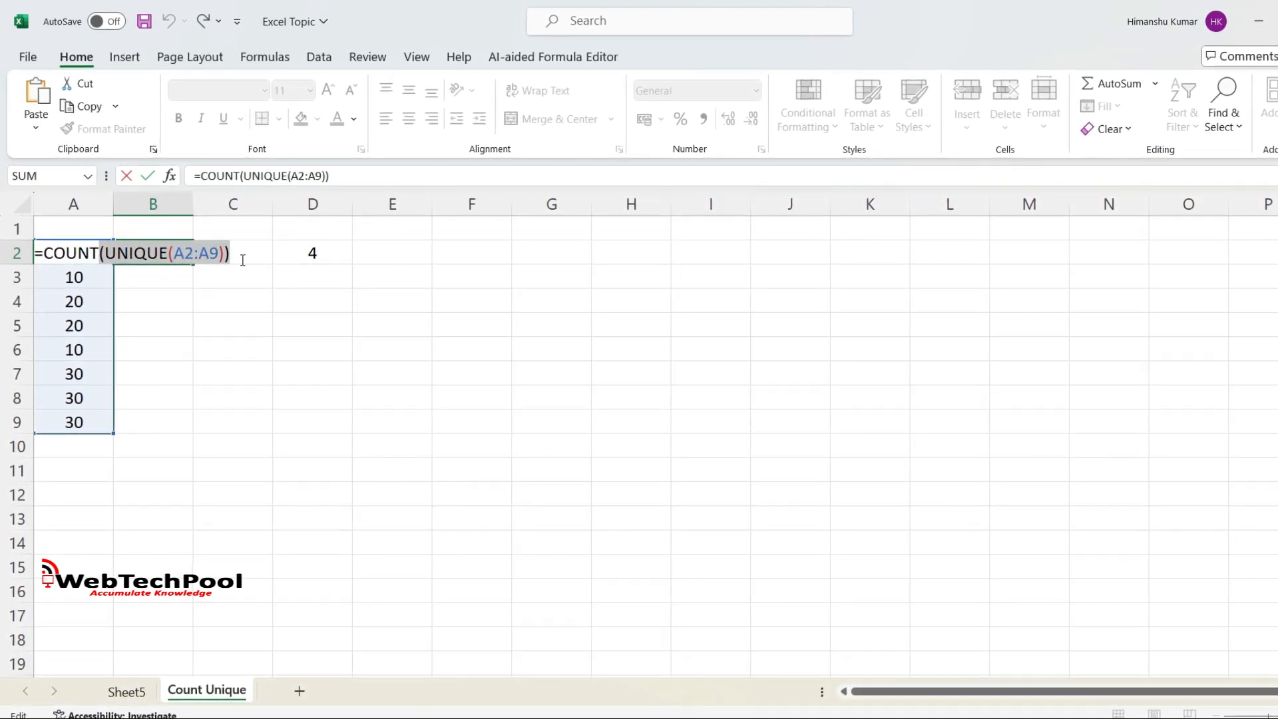
key(Escape)
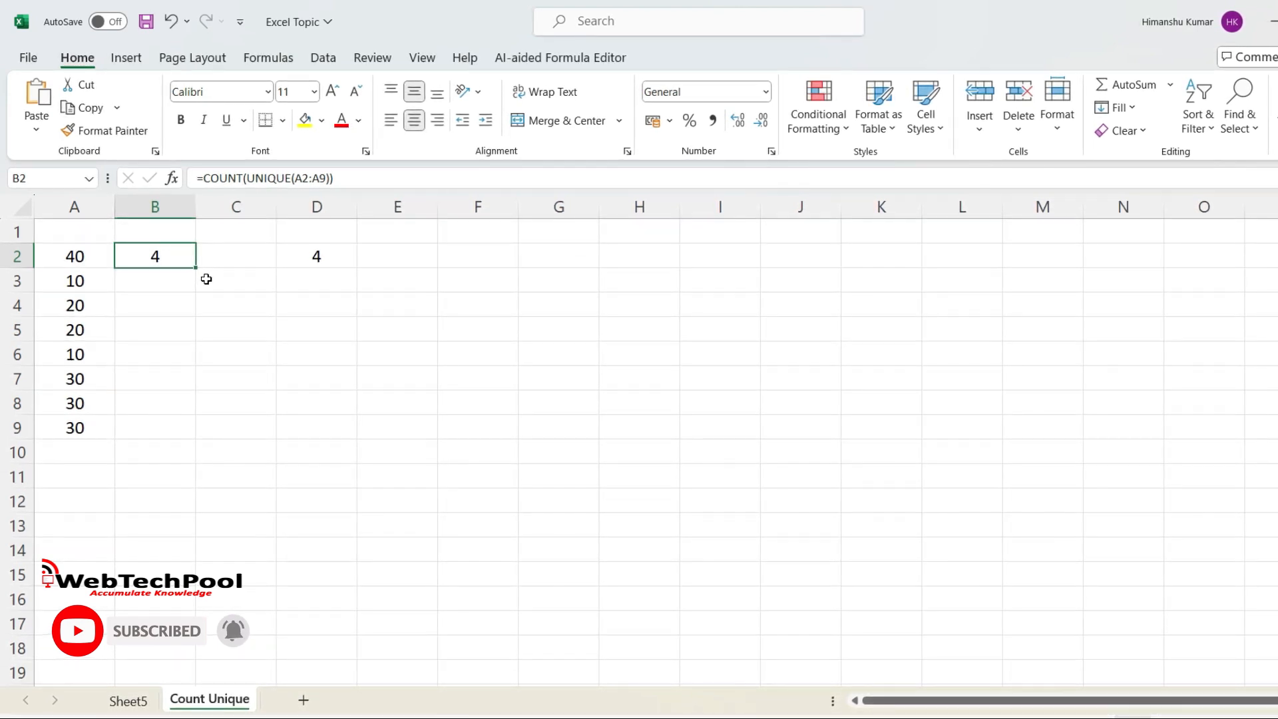
click(310, 264)
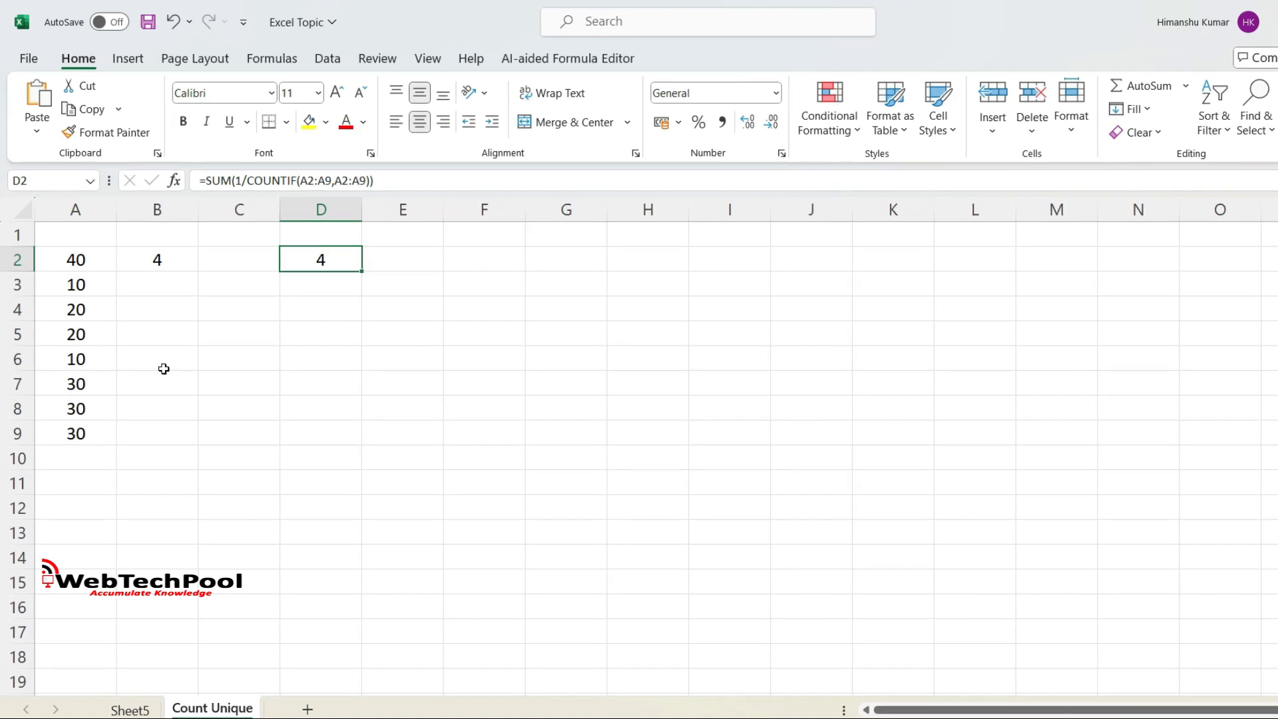